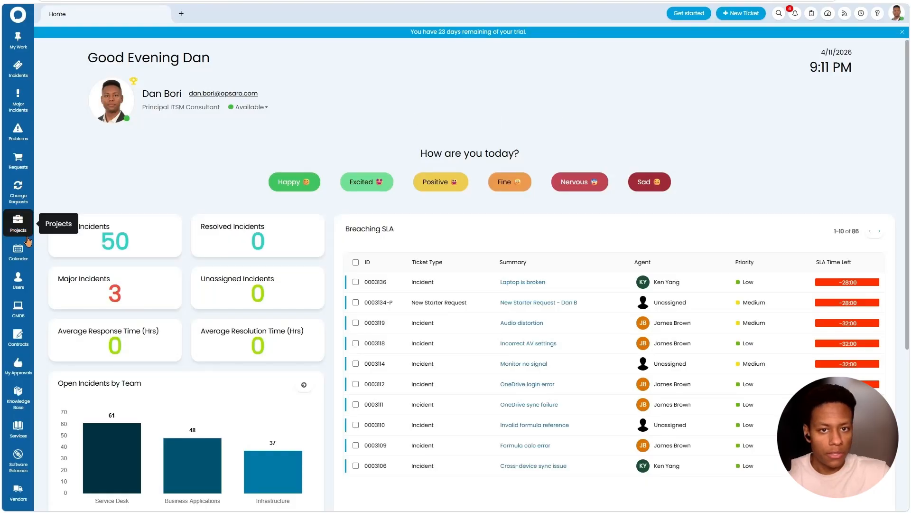
Search the configuration features for "entra" and open the Microsoft Entra ID integration
scroll(19, 418, down, 1)
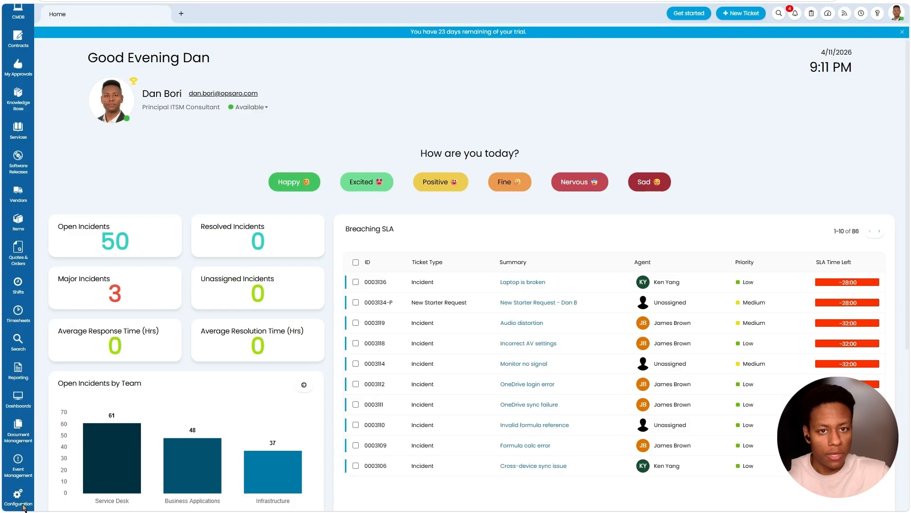
click(18, 495)
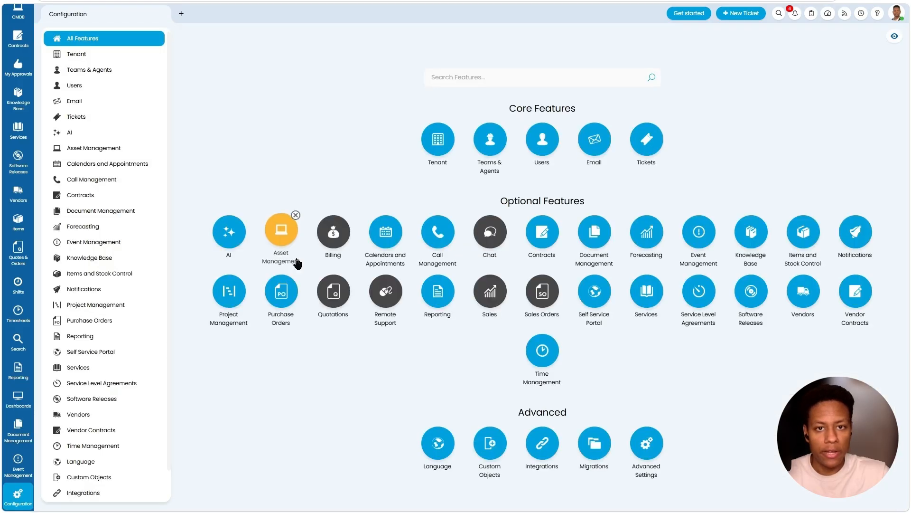
click(516, 83)
text(entra)
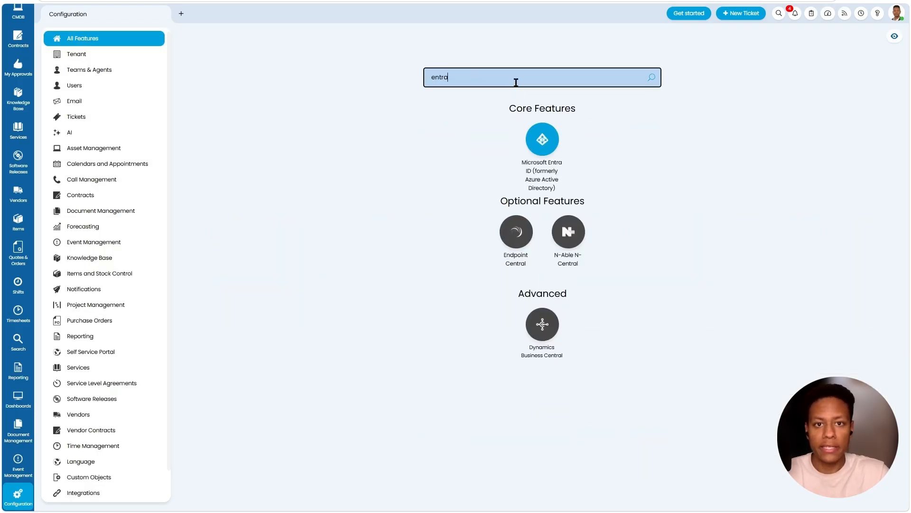
click(539, 139)
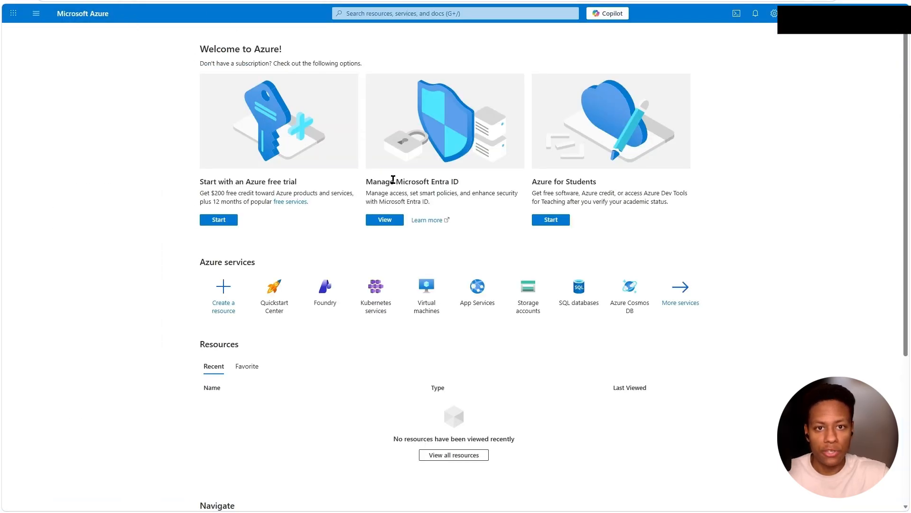
In Microsoft Azure, go to the app registrations of Microsoft Entra ID and start a new registration
drag(387, 182, 459, 182)
click(387, 220)
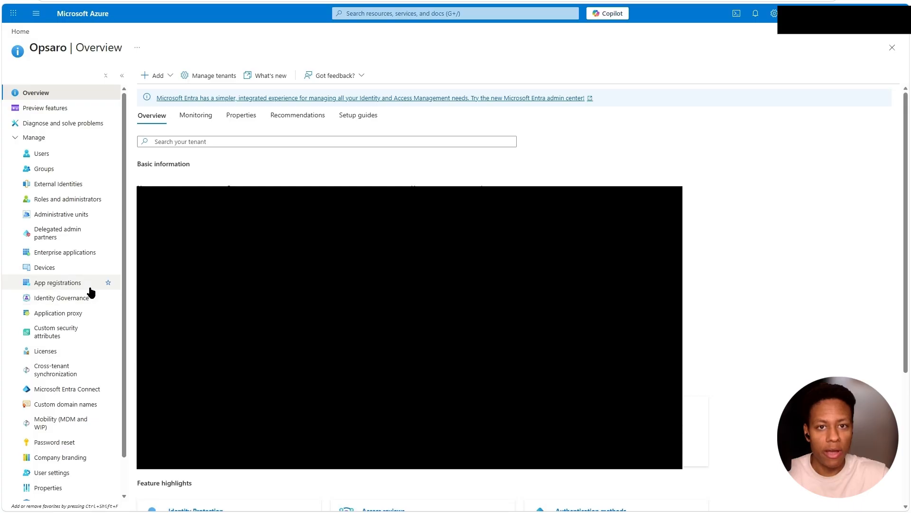
click(58, 287)
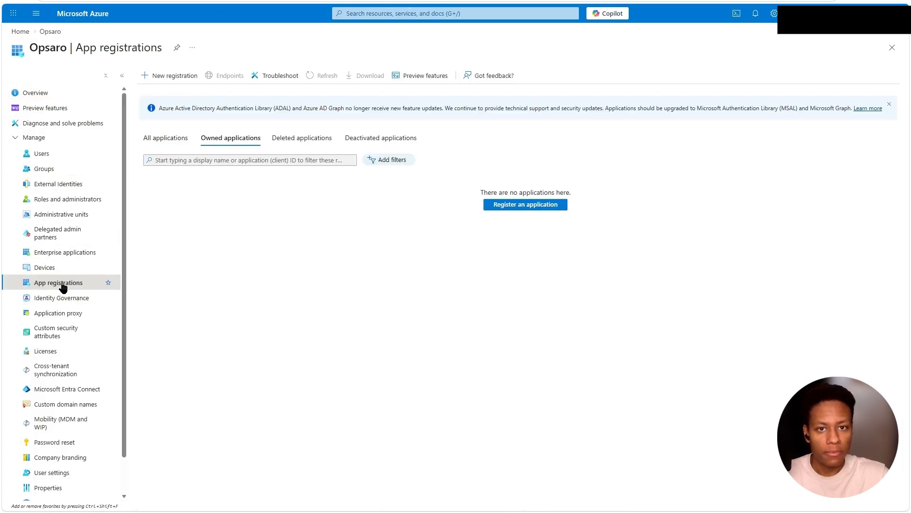
click(172, 79)
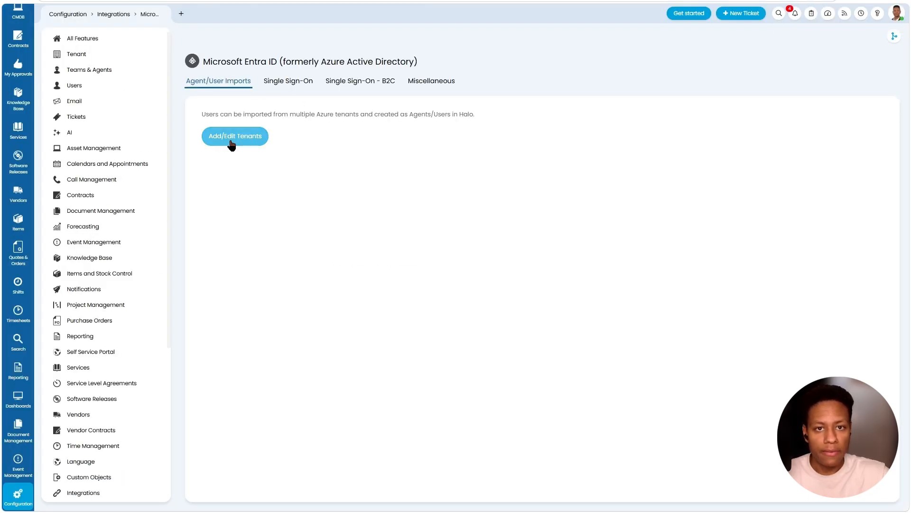
Switch to HaloITSM and copy the redirect URI from the Entra ID integration's single sign-on settings
click(289, 83)
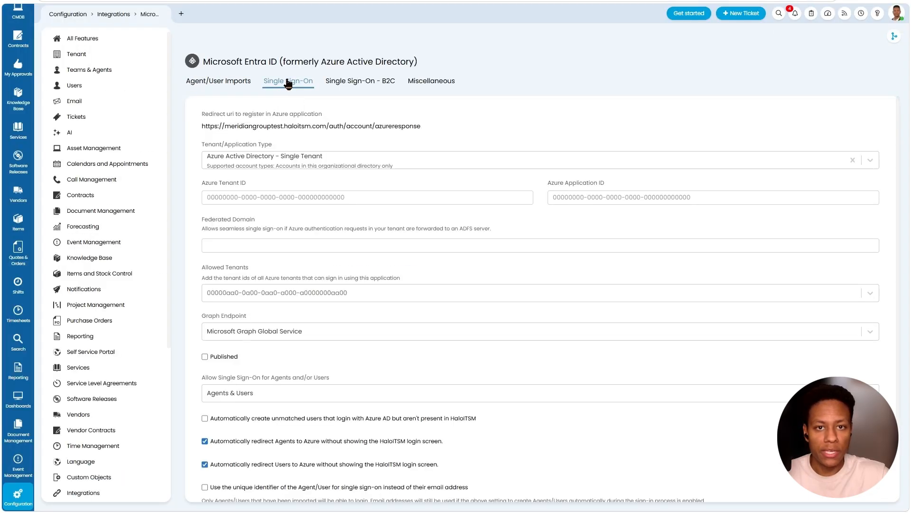
triple_click(267, 127)
key(ctrl+c)
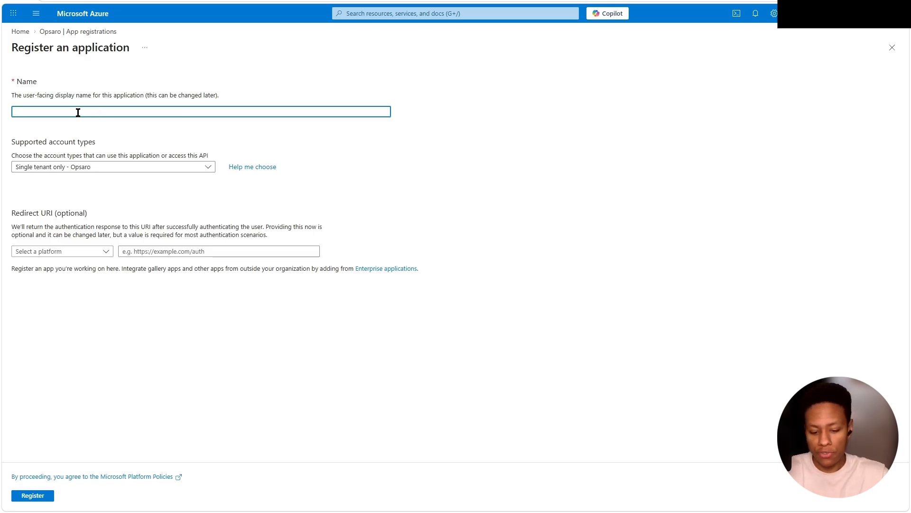
Name the new Azure application "Halo User and Agent Priovisioning"
text(alo User)
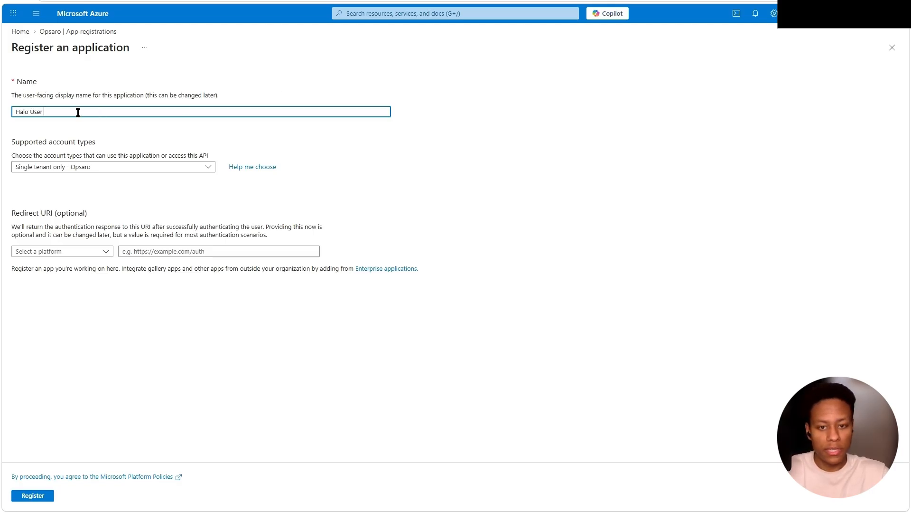
text( & Agent)
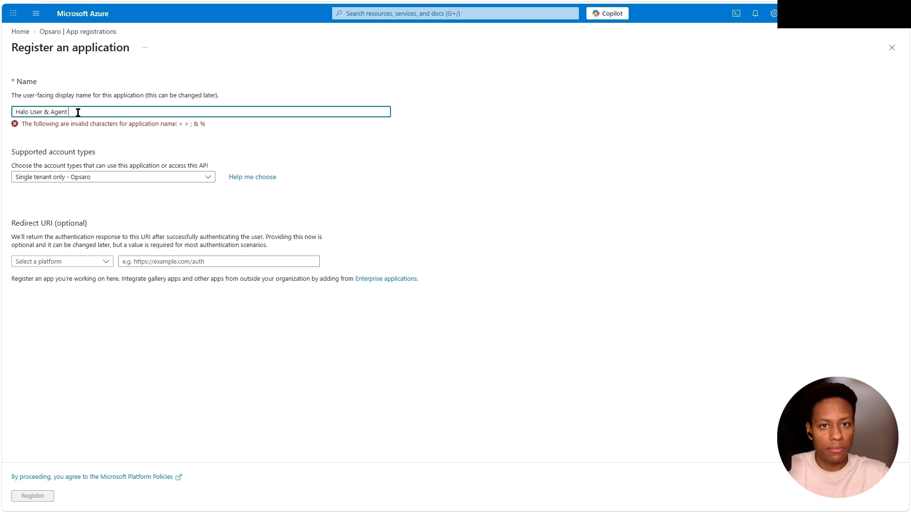
text( Priovisi)
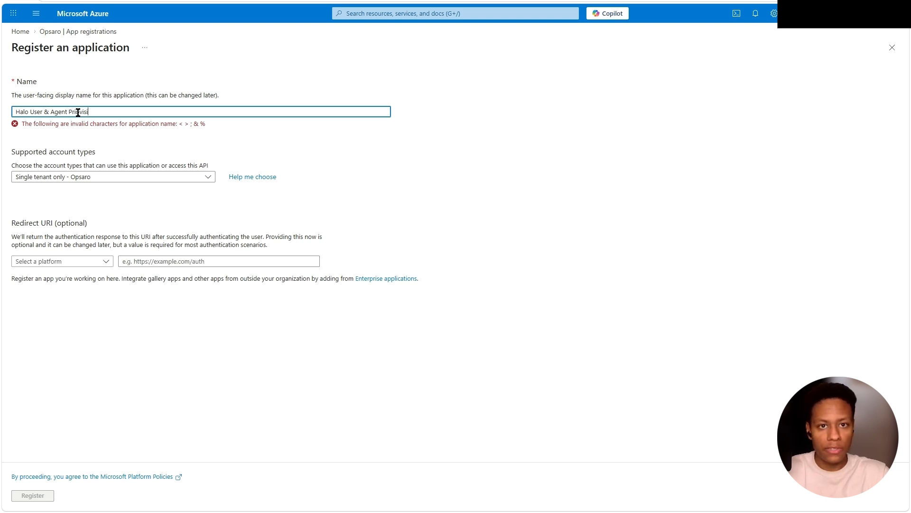
text(oning)
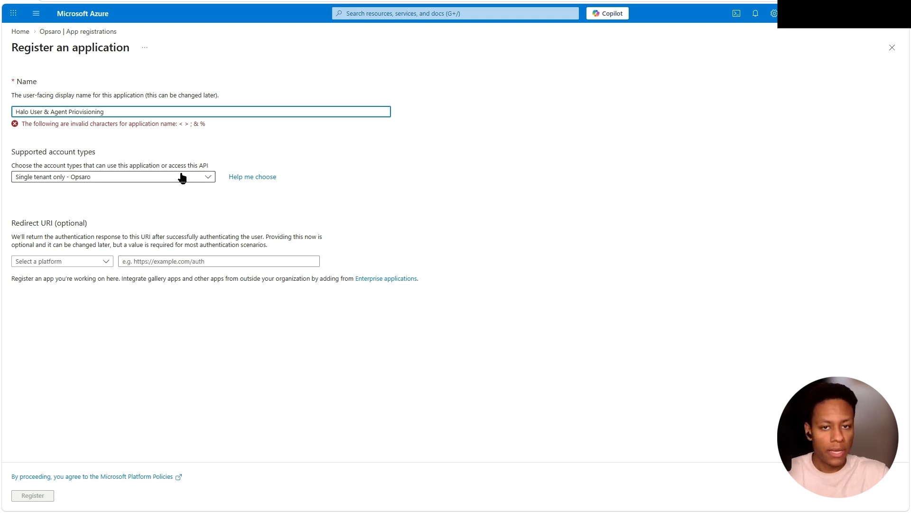
click(76, 169)
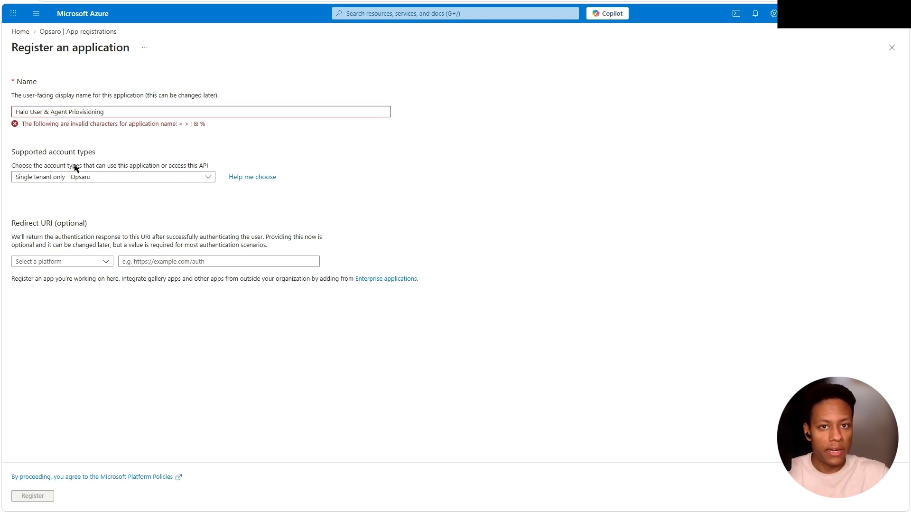
click(51, 114)
key(BackSpace)
key(BackSpace)
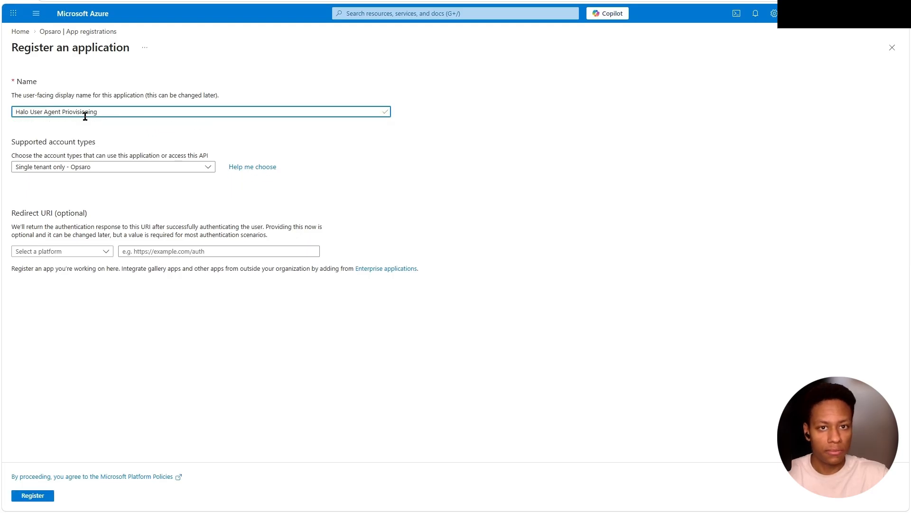
text(and)
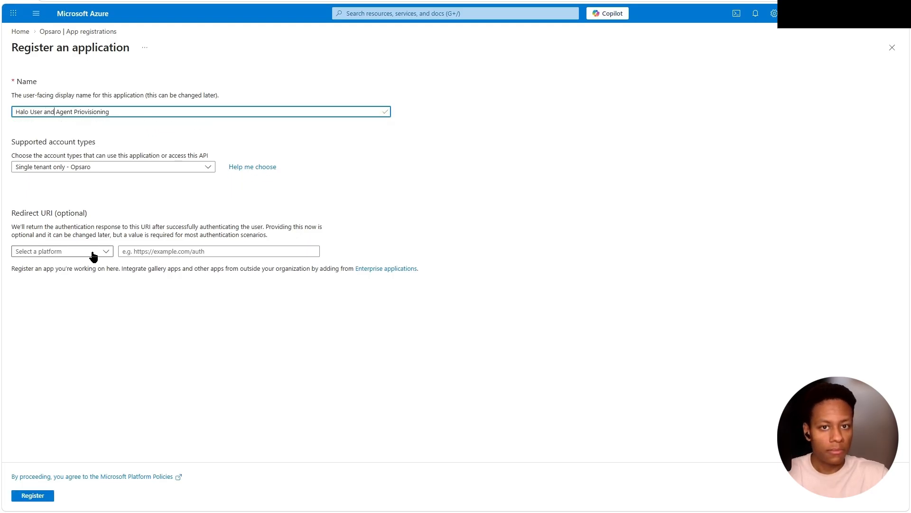
click(61, 252)
click(61, 279)
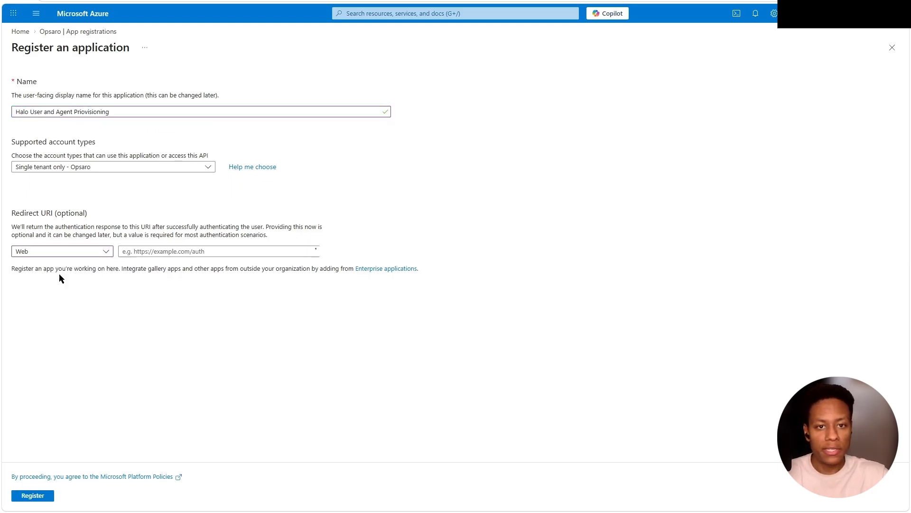
click(187, 251)
key(ctrl+v)
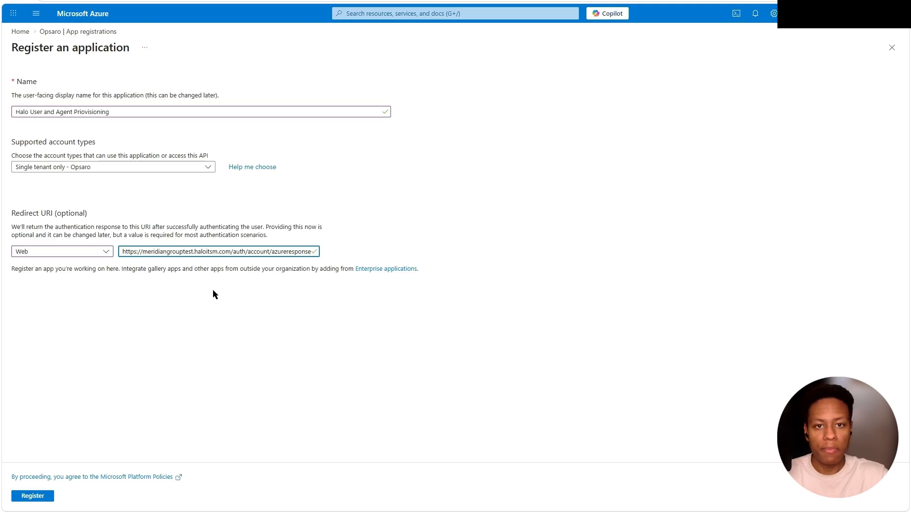
click(33, 495)
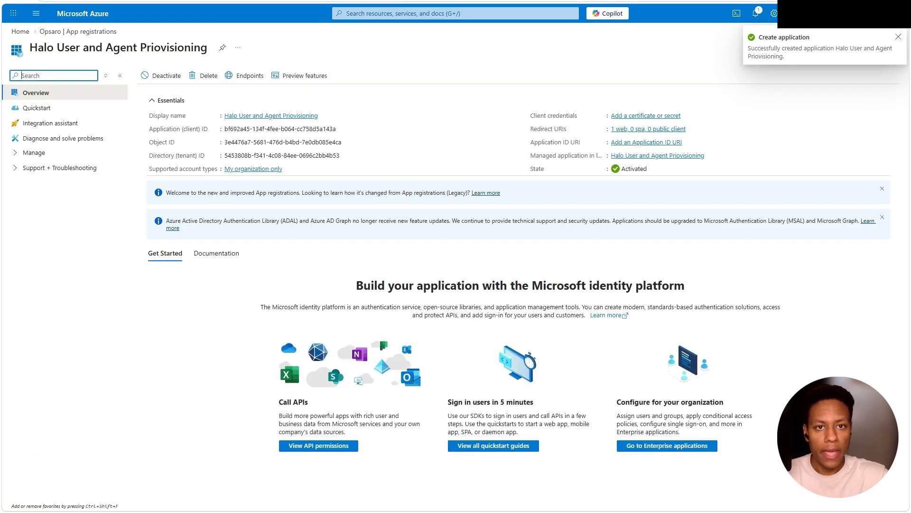
Switch to HaloITSM and start a new Microsoft Entra ID tenant connection for agent and user imports
key(ctrl+Tab)
click(208, 115)
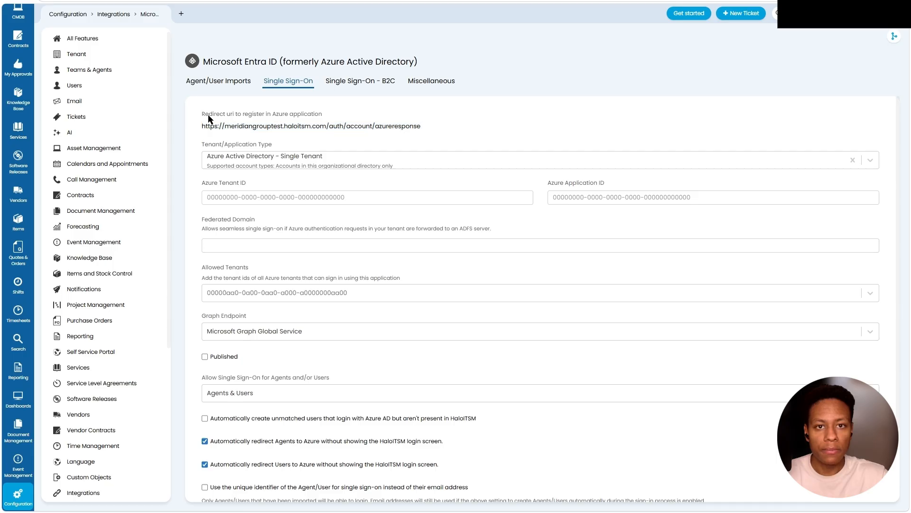
click(227, 86)
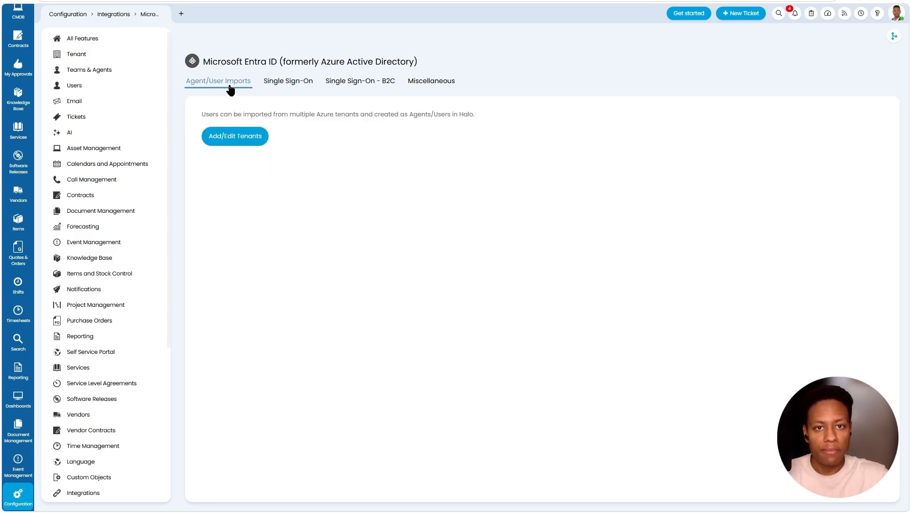
click(238, 138)
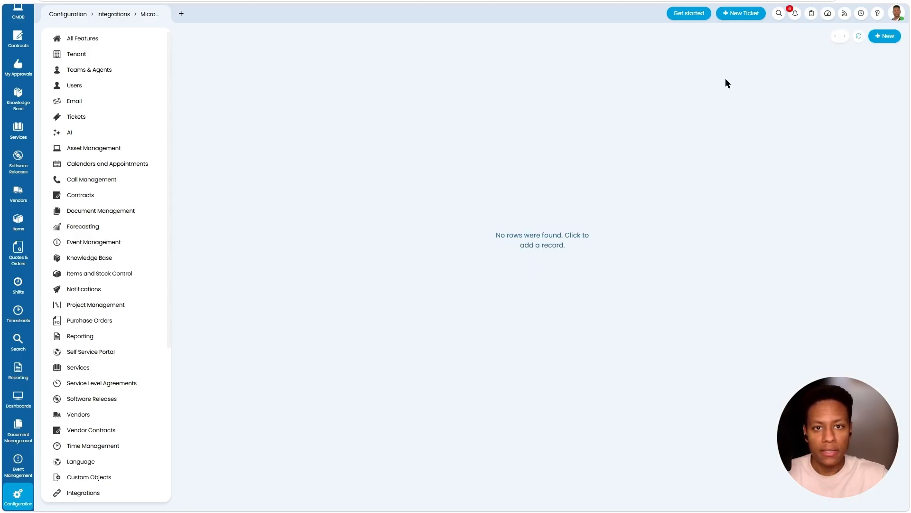
click(887, 36)
Name the connection "Halo User & Agent Imports", with Client Credentials as authentication method and Client Secret as credential type
click(253, 148)
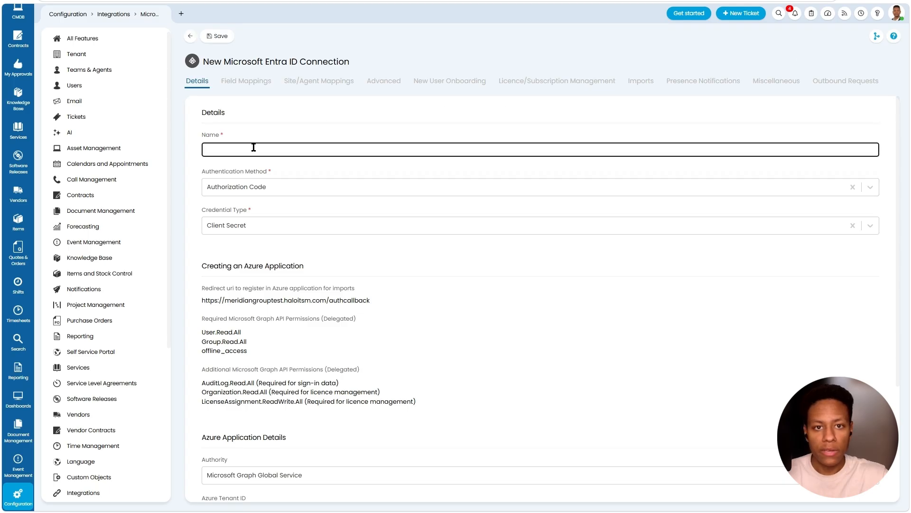
text(Halo & A)
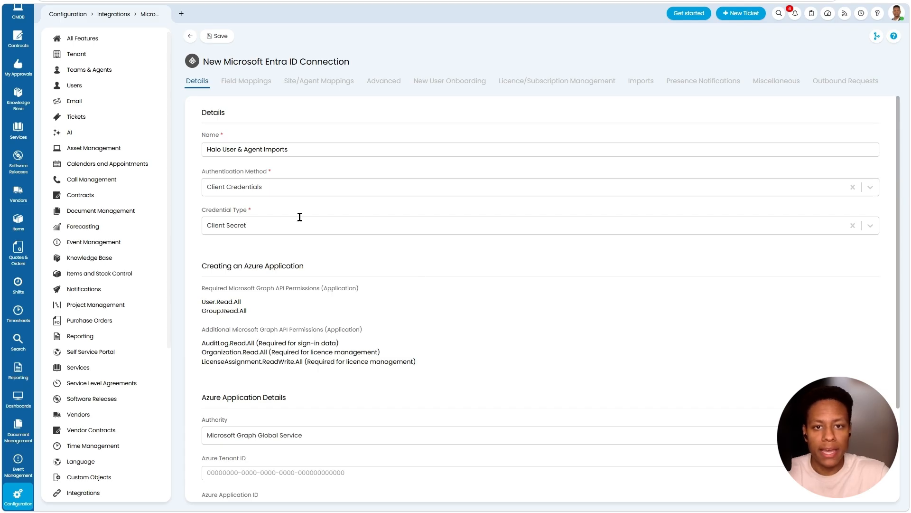
click(234, 187)
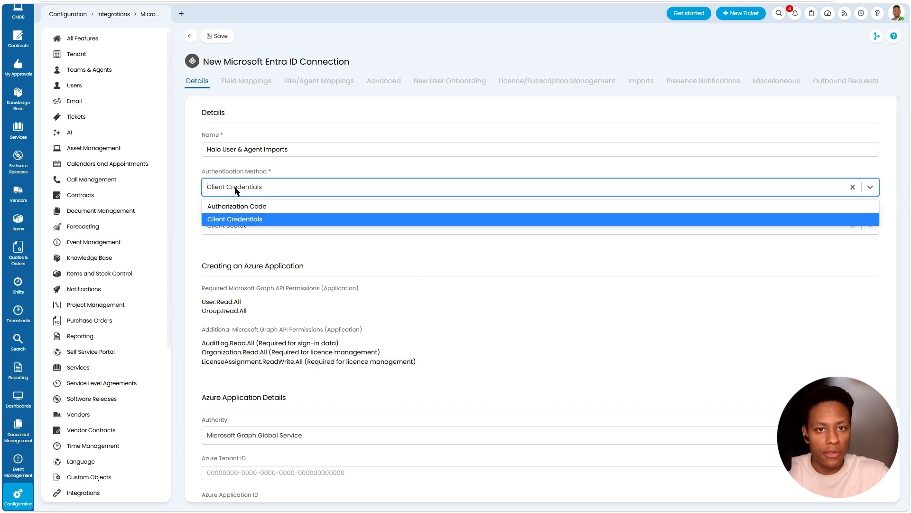
click(233, 220)
drag(203, 212, 246, 209)
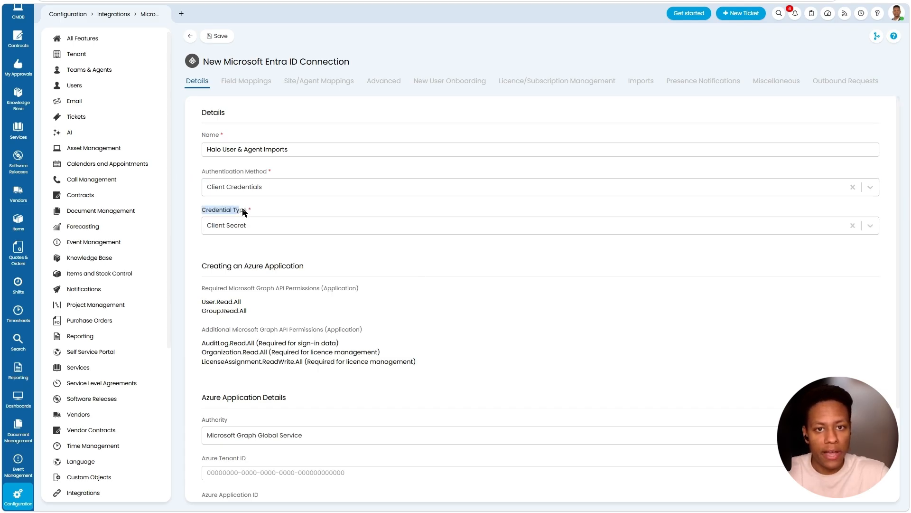
click(227, 233)
click(228, 241)
Review the required and additional Microsoft Graph application permissions listed for the new connection
scroll(186, 220, down, 2)
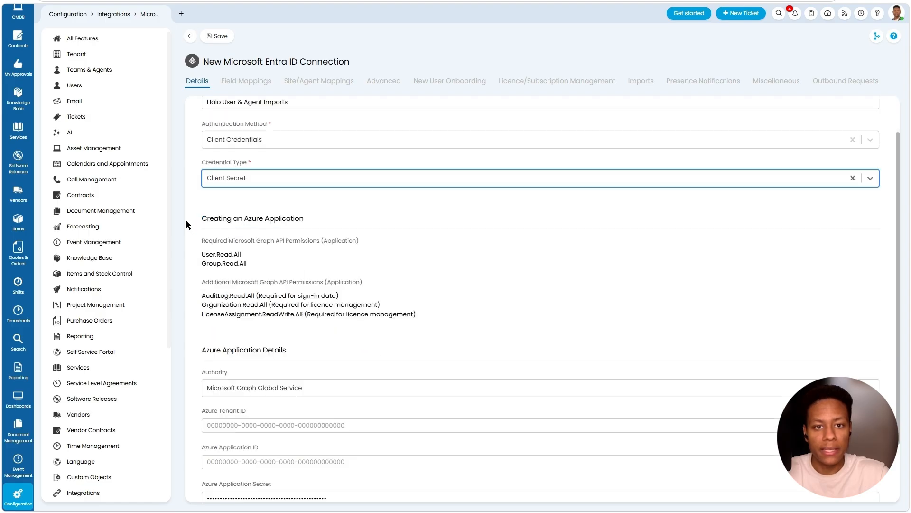
drag(201, 207, 250, 200)
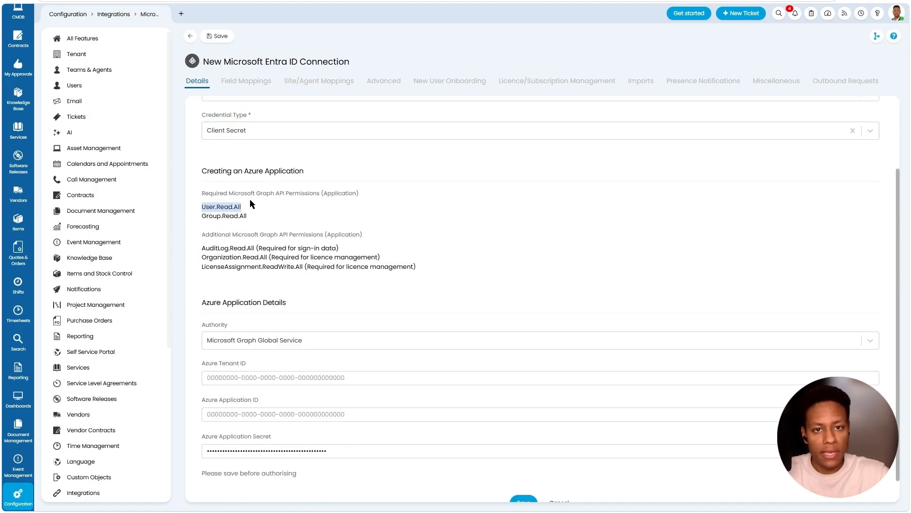
drag(201, 217, 220, 215)
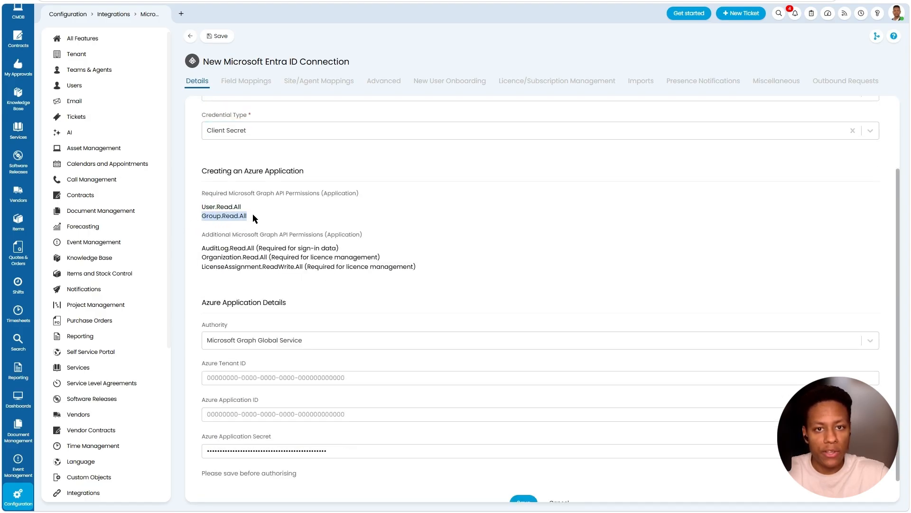
double_click(347, 196)
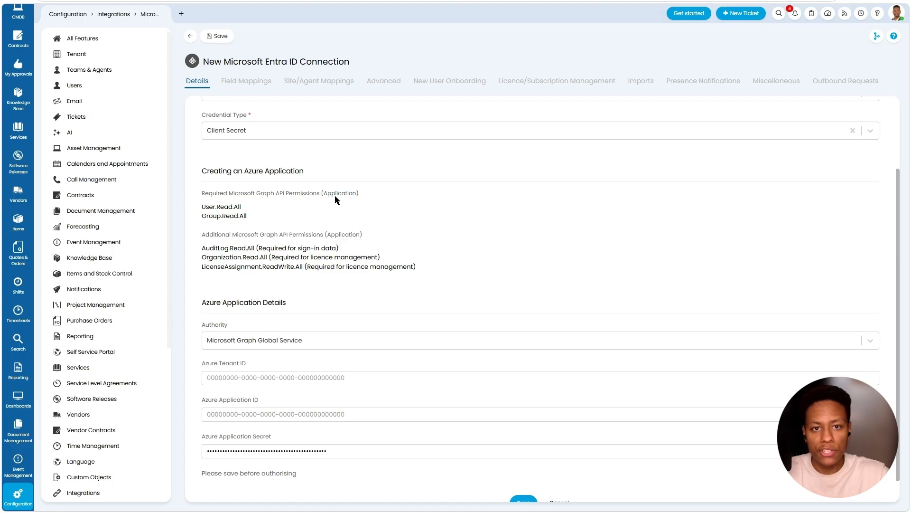
drag(256, 218, 202, 210)
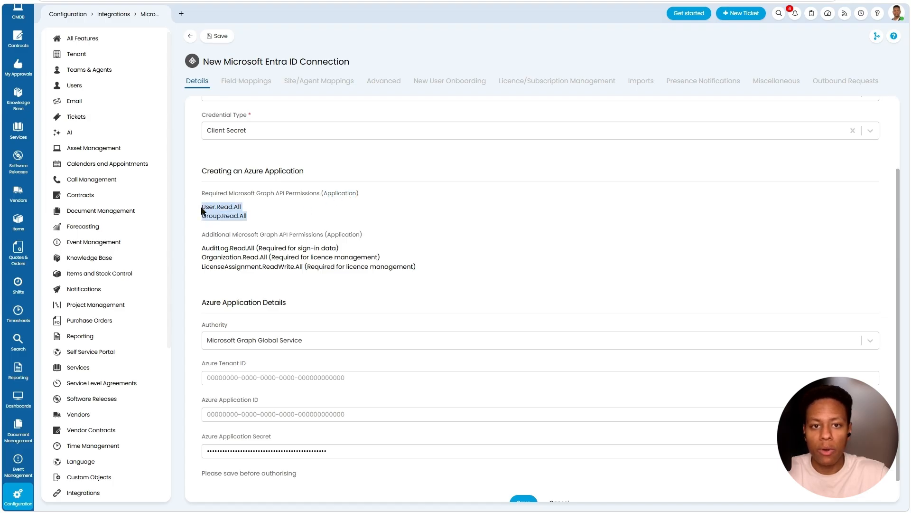
drag(196, 248, 412, 266)
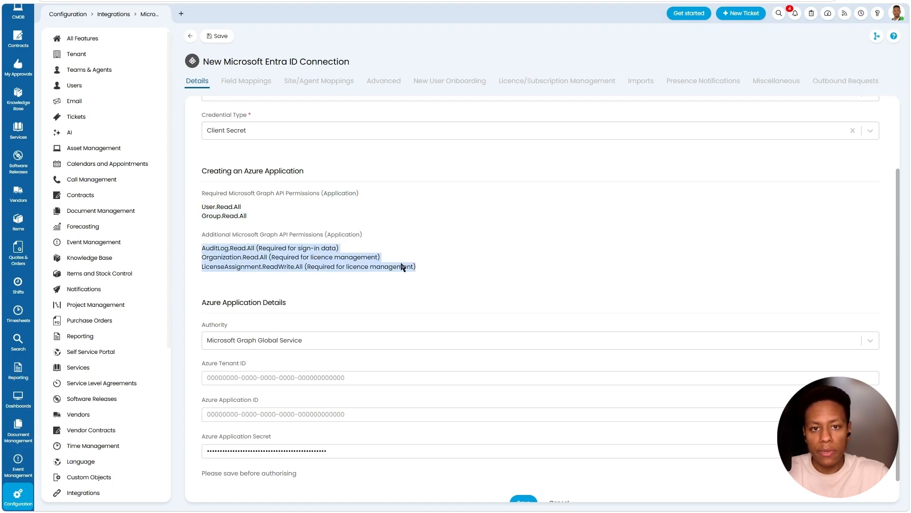
click(387, 250)
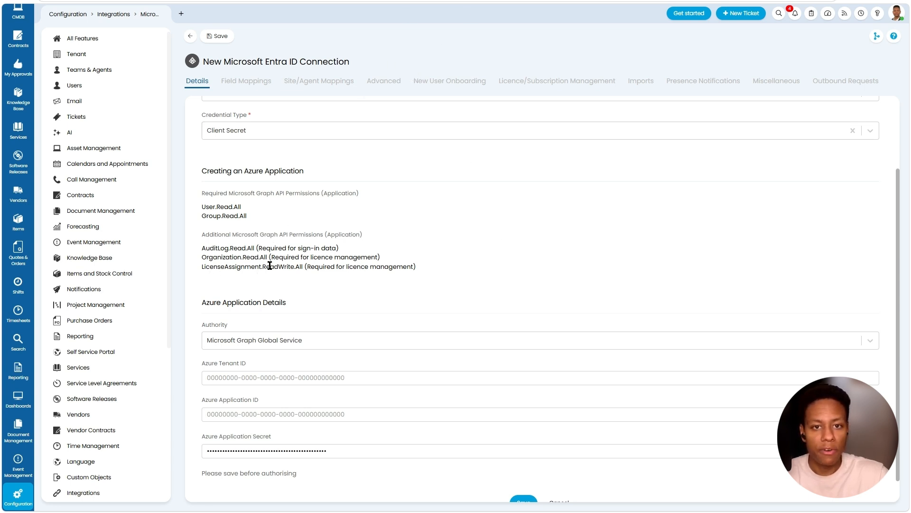
drag(203, 248, 288, 248)
click(485, 211)
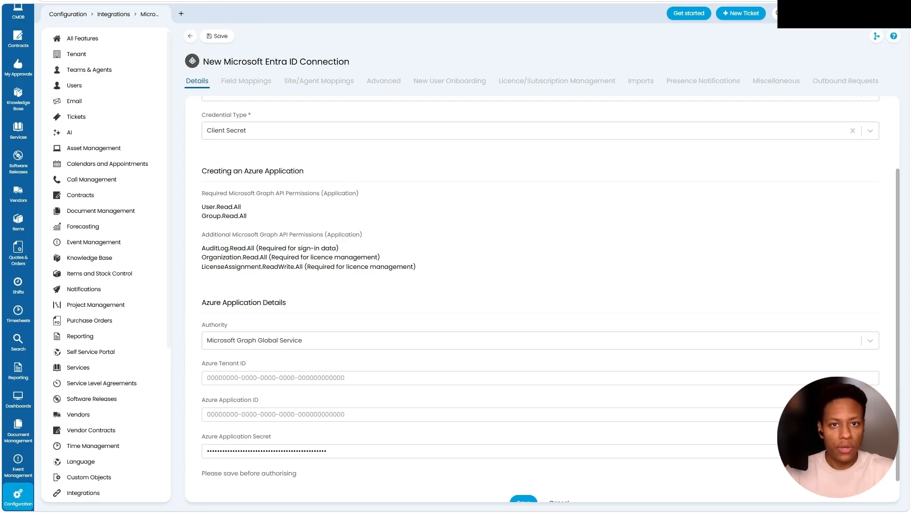
Switch to the Azure app registration and remove the delegated User.Read permission from its API permissions
click(205, 1)
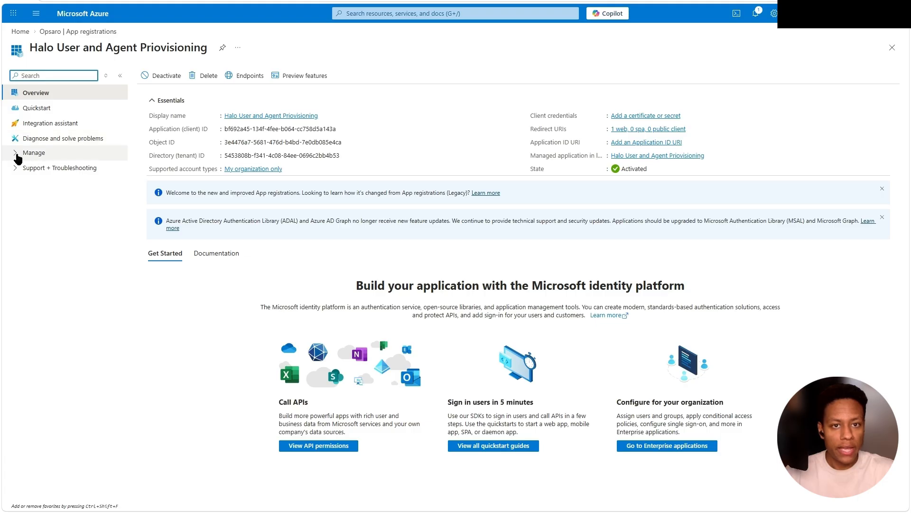
click(18, 156)
click(56, 230)
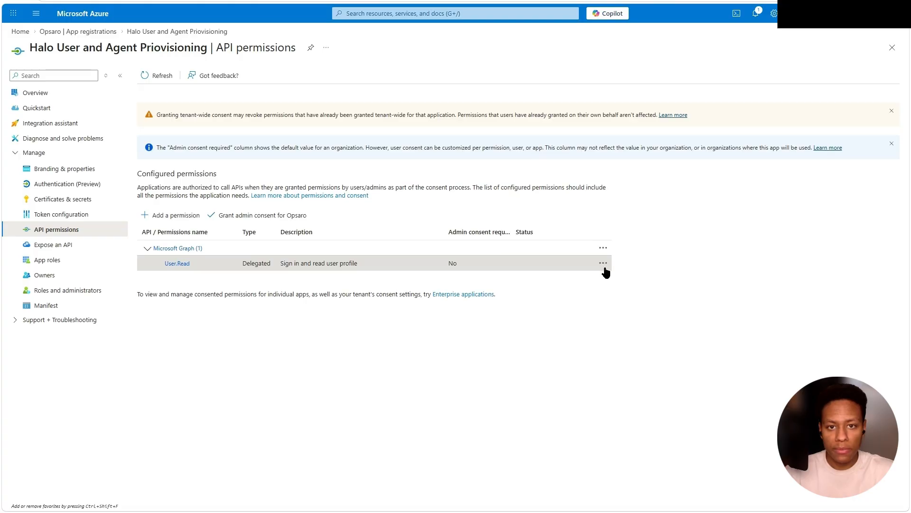
click(604, 263)
click(625, 273)
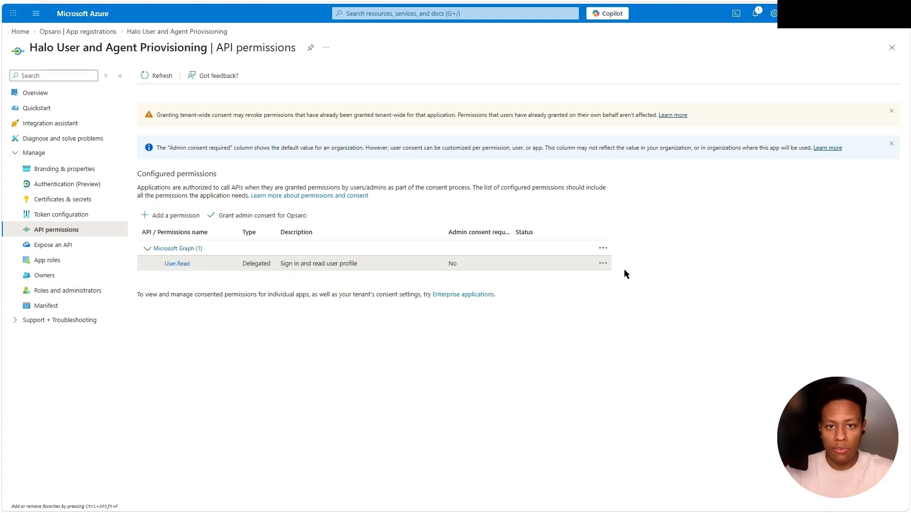
click(165, 152)
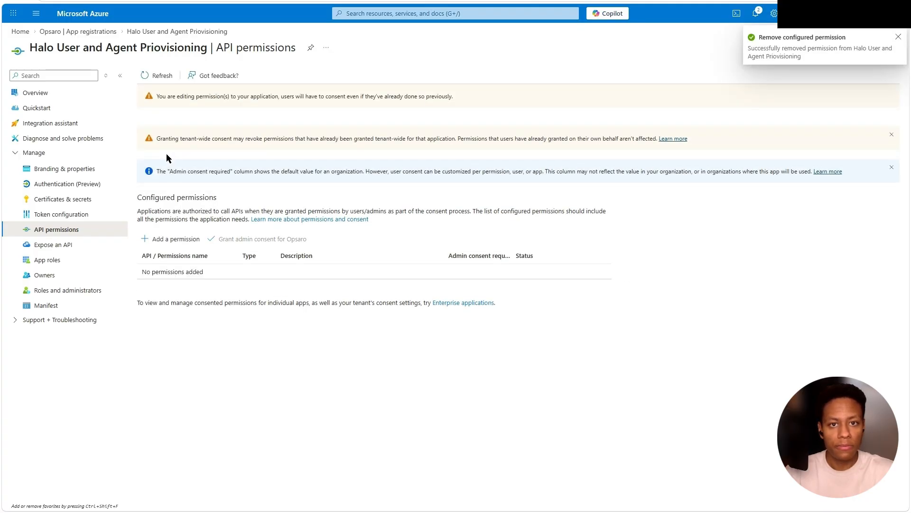
Request a new Microsoft Graph application permission and select User.Read.All
click(179, 242)
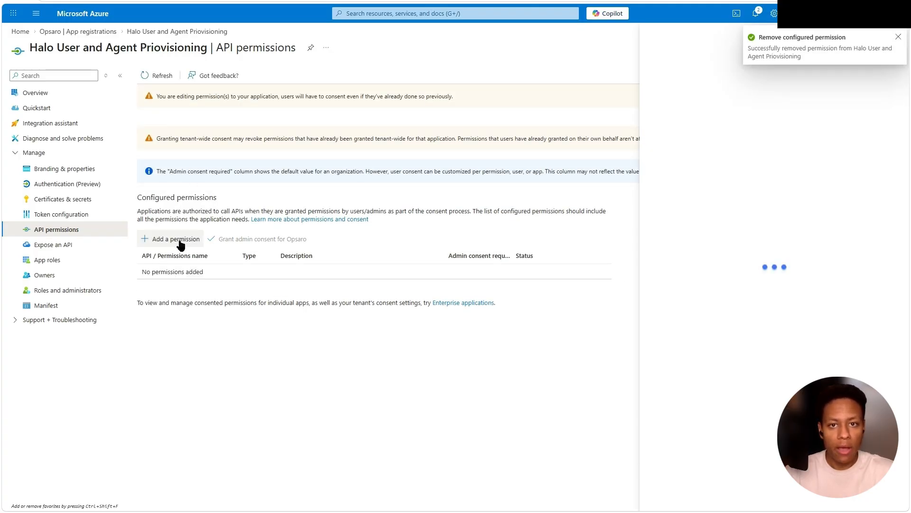
click(898, 37)
click(588, 140)
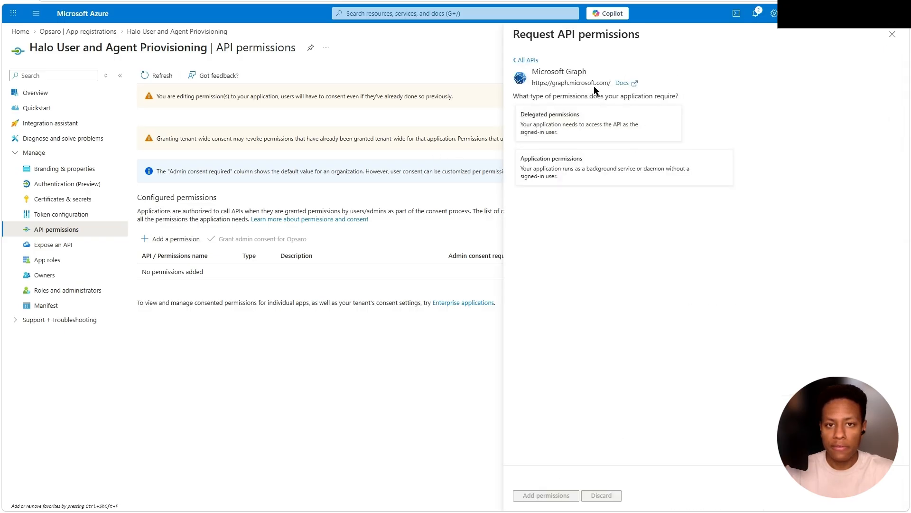
click(550, 164)
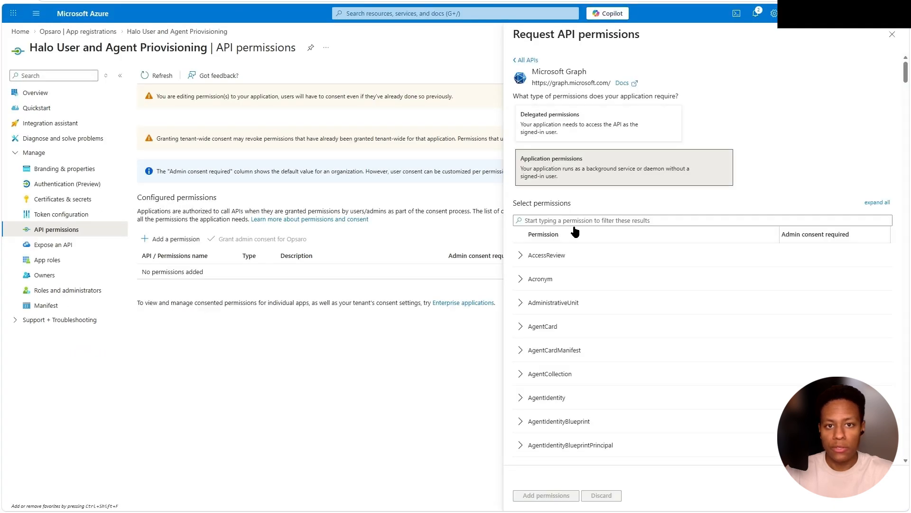
click(572, 222)
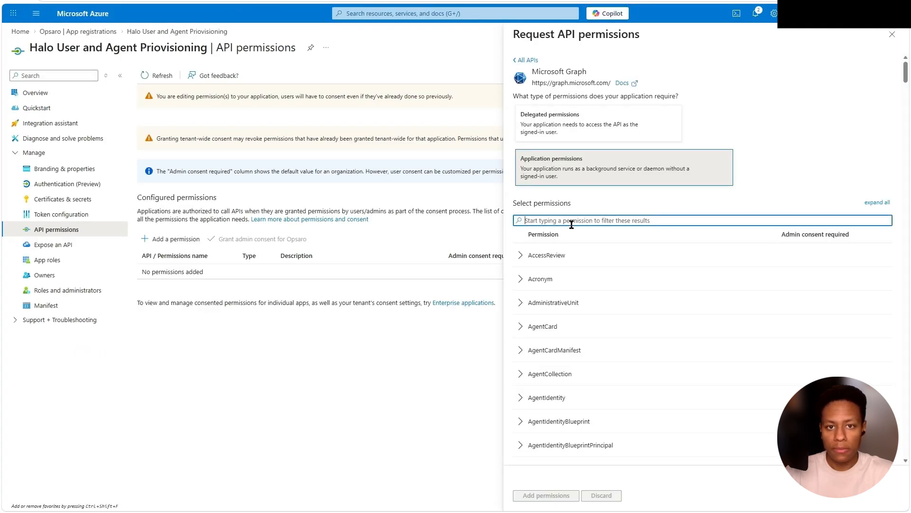
text(user.read.all)
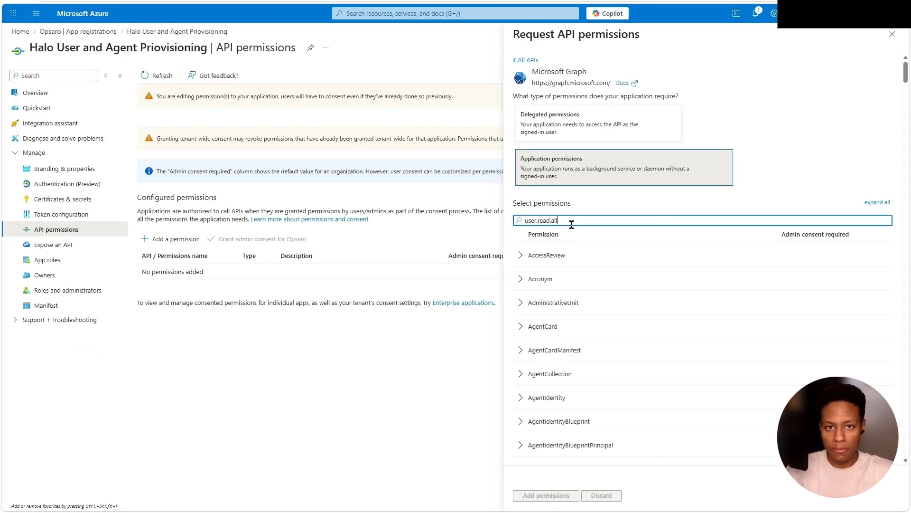
click(521, 280)
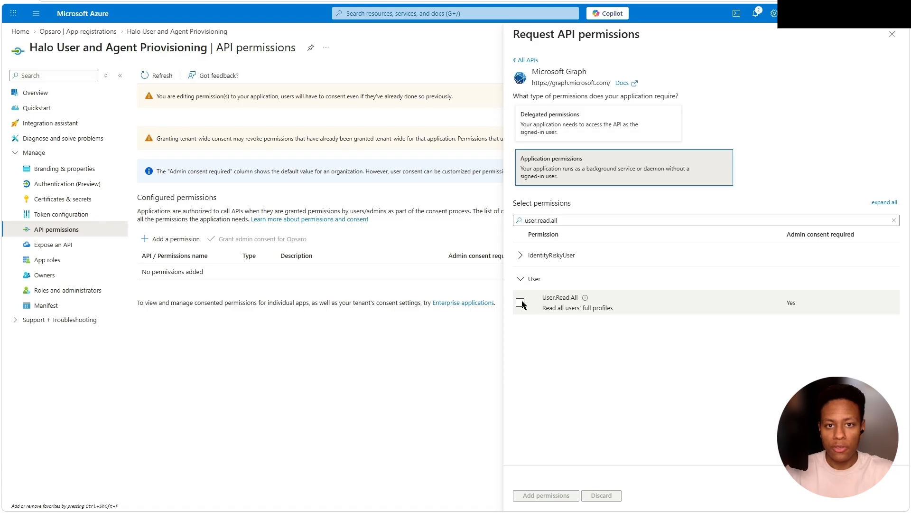
click(520, 302)
Add Group.Read.All to the requested permissions and grant admin consent for Opsaro
double_click(530, 220)
text(gr)
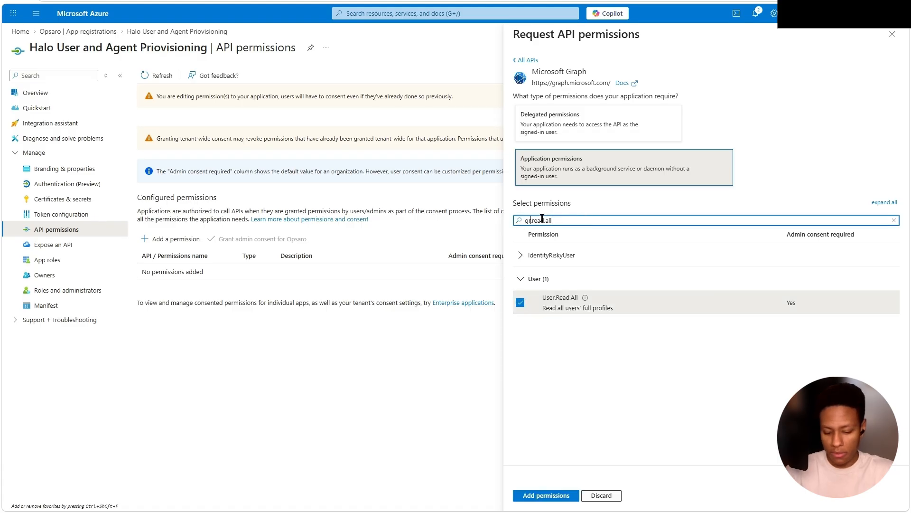
text(oup.)
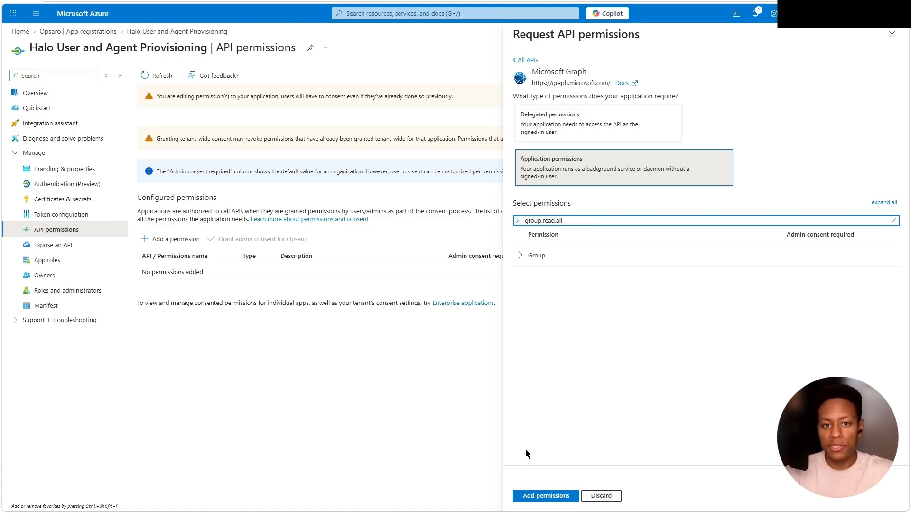
click(538, 257)
click(520, 278)
click(558, 495)
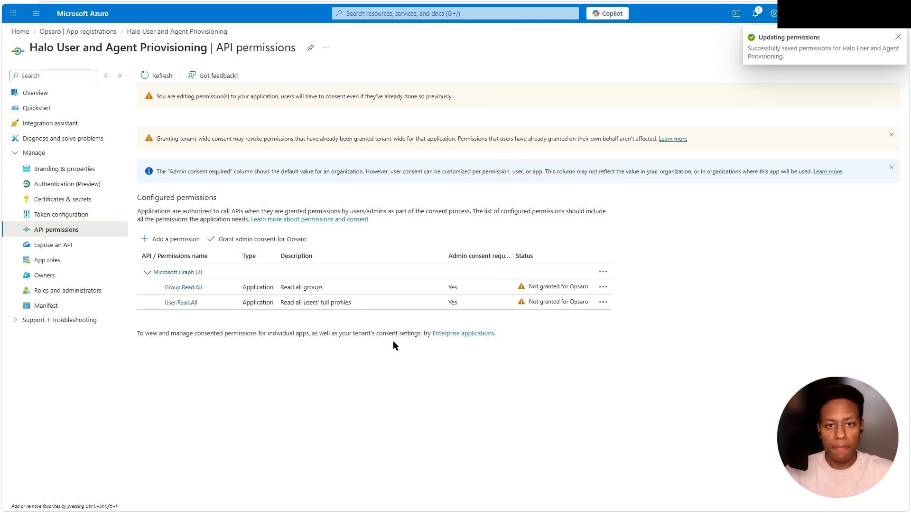
click(287, 244)
click(158, 136)
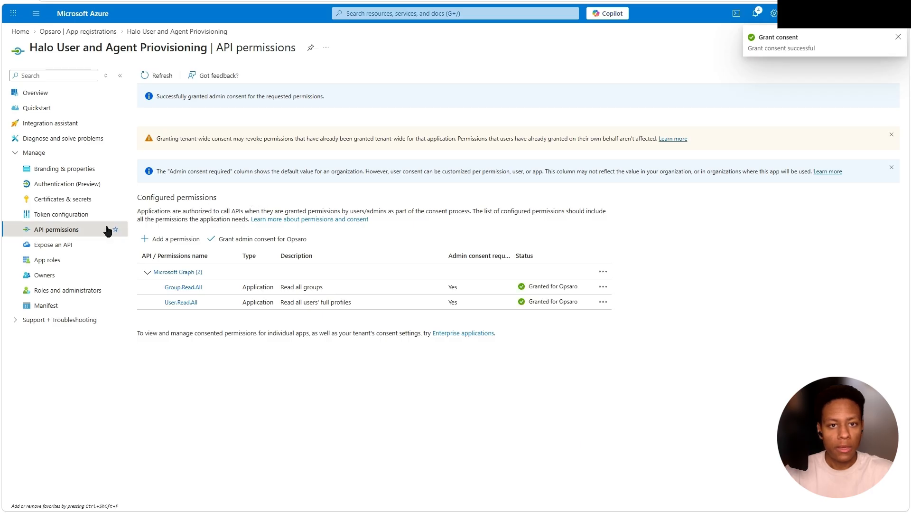
Enable access tokens and ID tokens in the app's authentication settings and save them
click(71, 184)
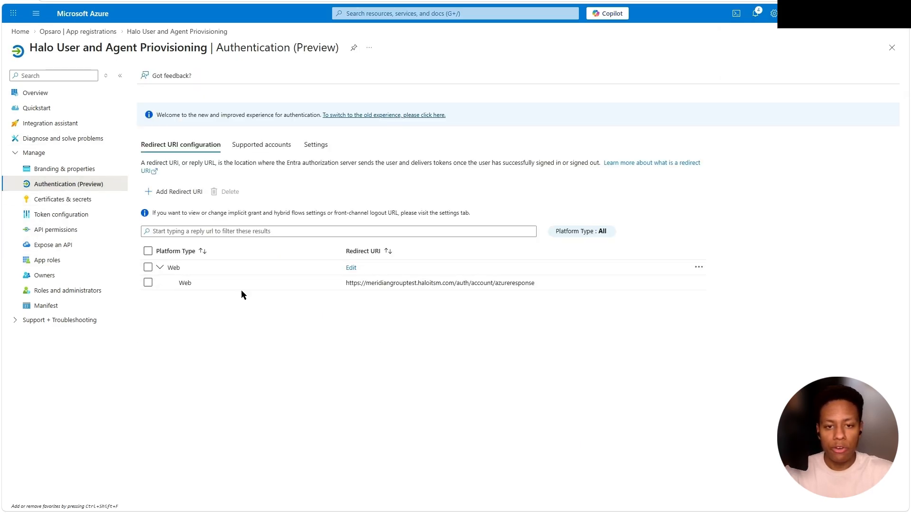
click(318, 145)
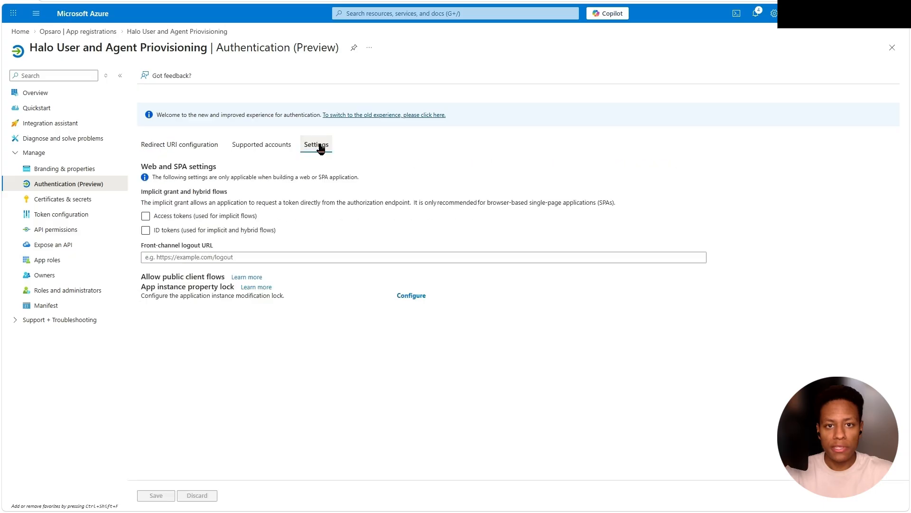
click(145, 216)
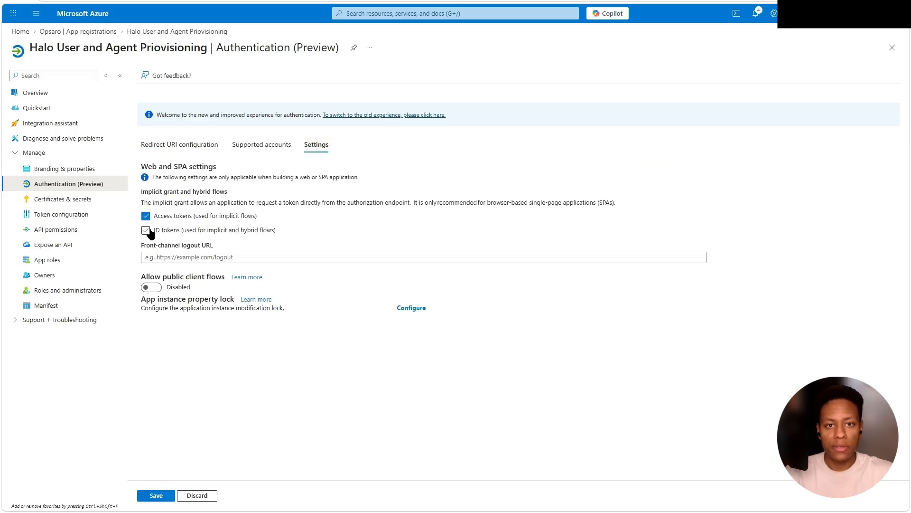
click(147, 230)
click(164, 497)
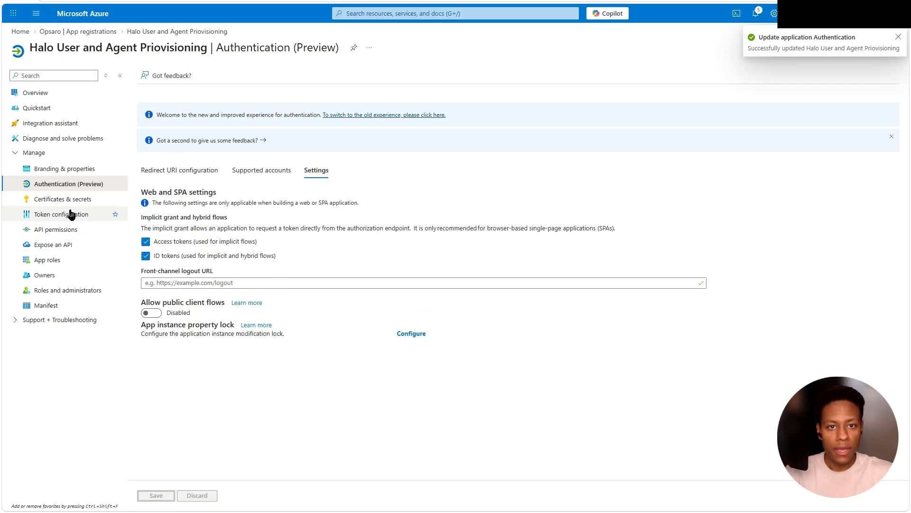
Create a client secret described as "Halo User & Agents" and paste its value into the HaloITSM connection's Azure Application Secret
click(56, 201)
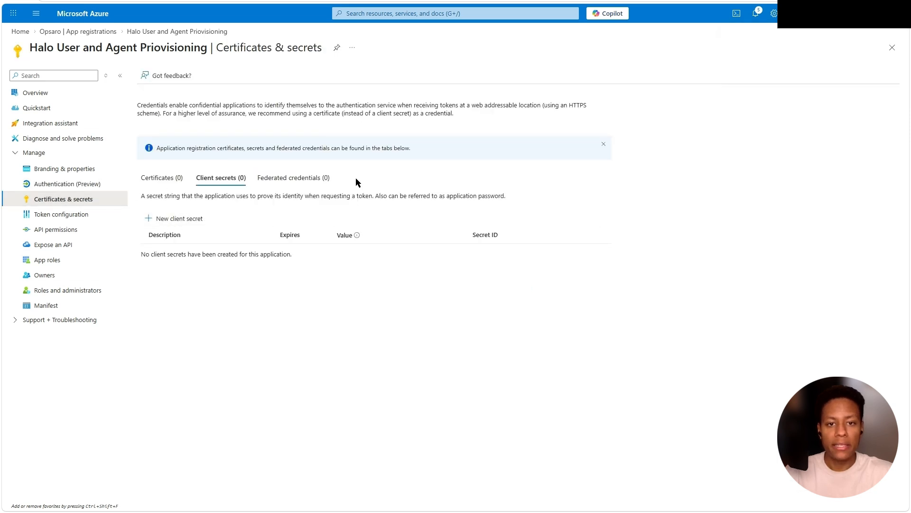
click(175, 218)
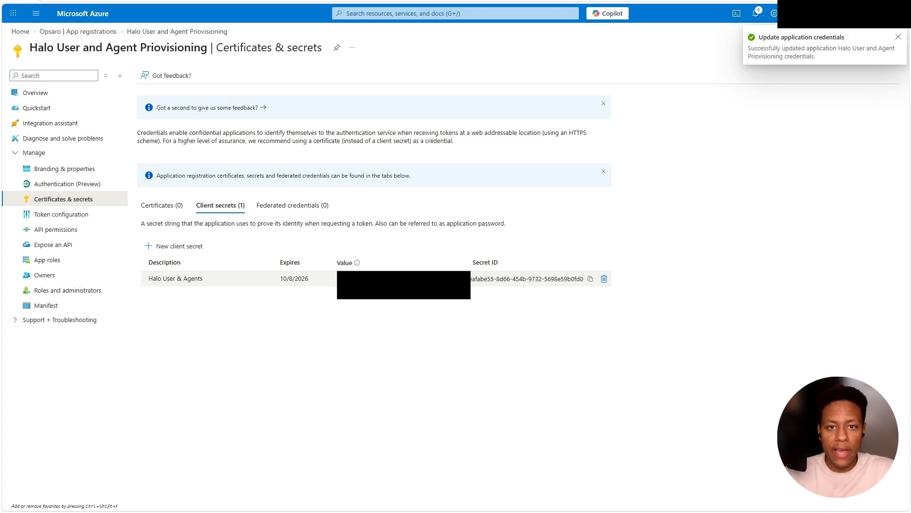
click(461, 279)
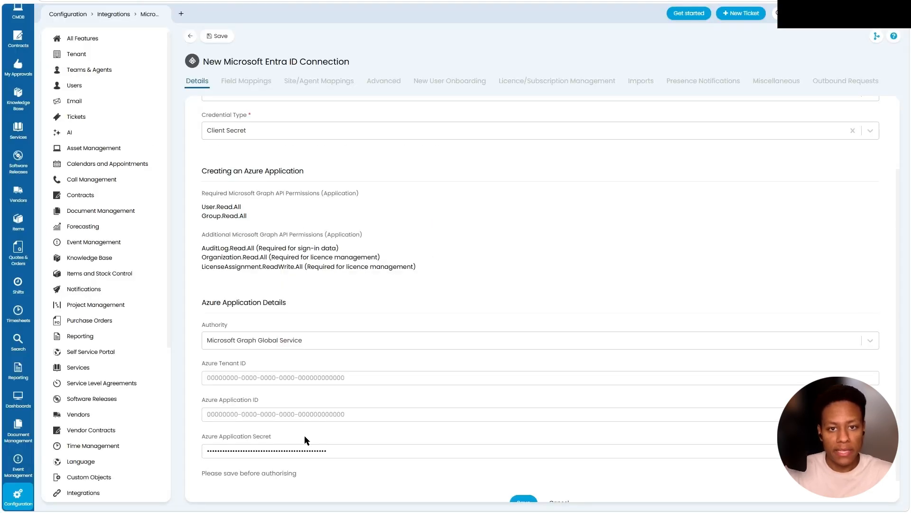
double_click(326, 449)
key(ctrl+v)
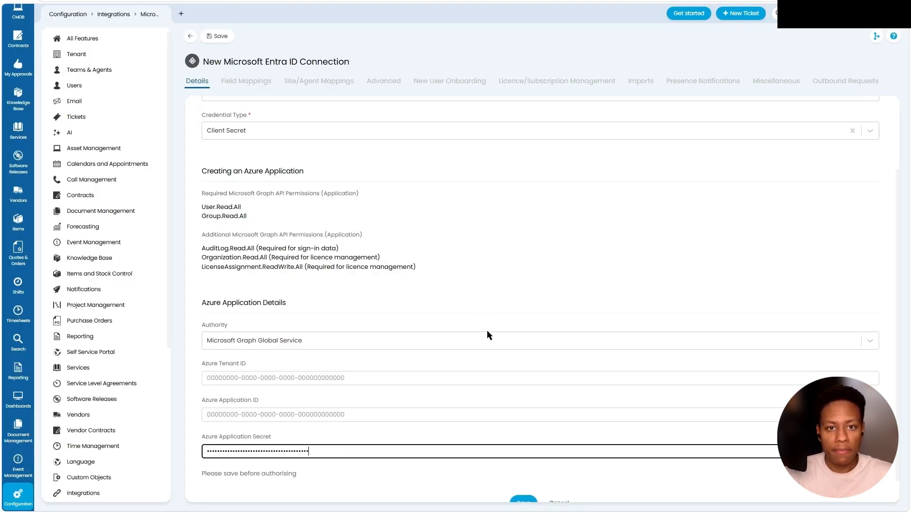
Copy the application (client) ID from the Azure app overview into the HaloITSM connection's Azure Application ID
click(450, 376)
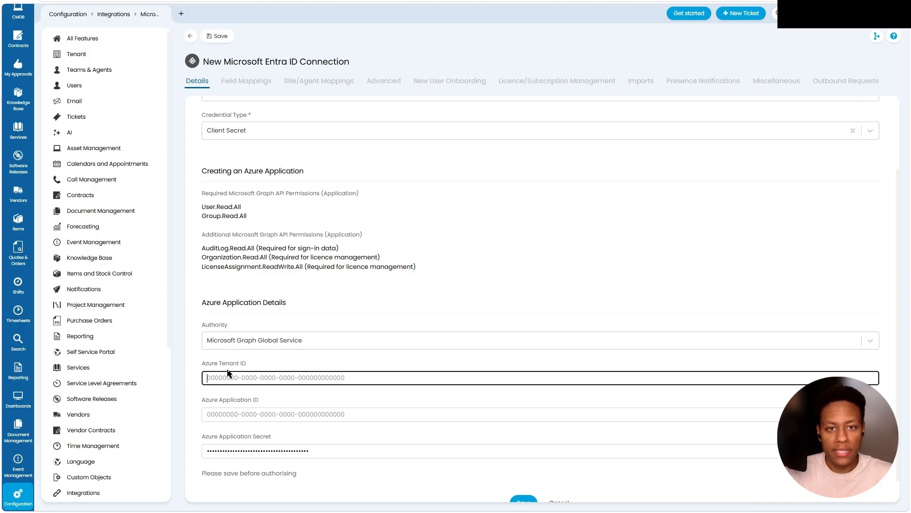
click(240, 402)
click(239, 401)
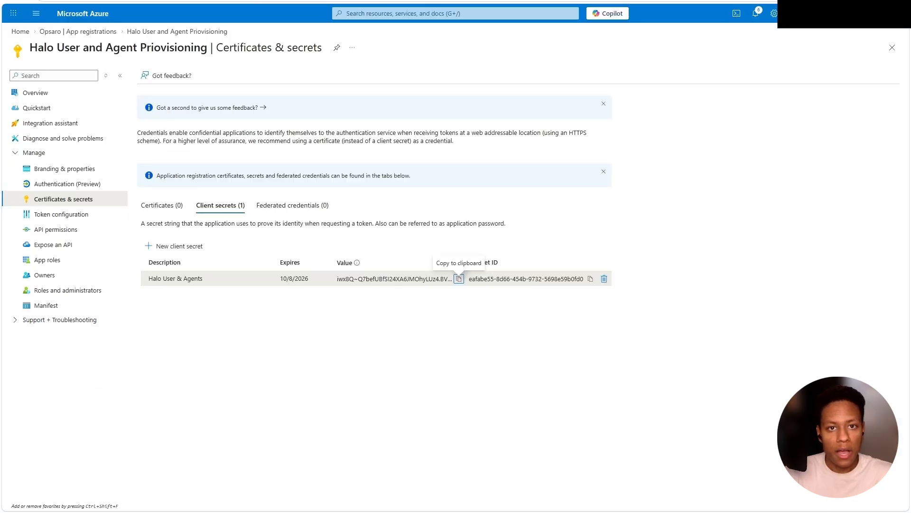
click(35, 92)
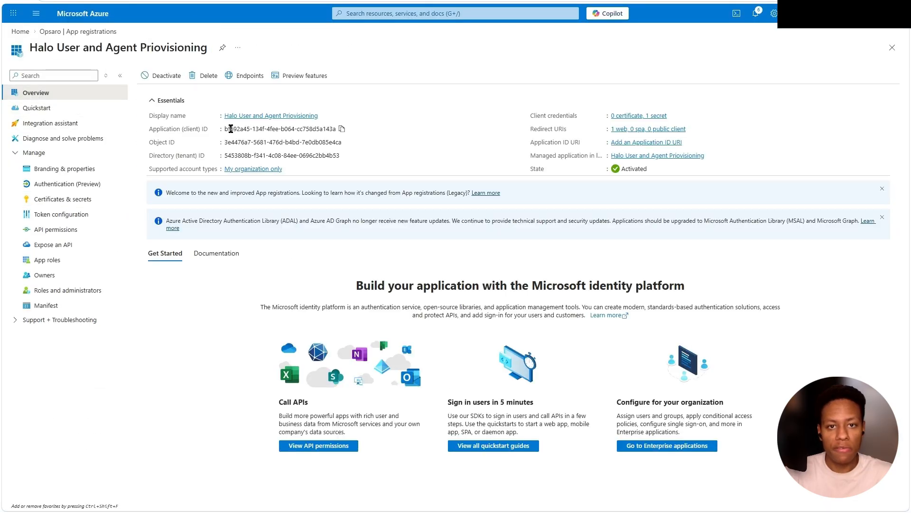
click(342, 130)
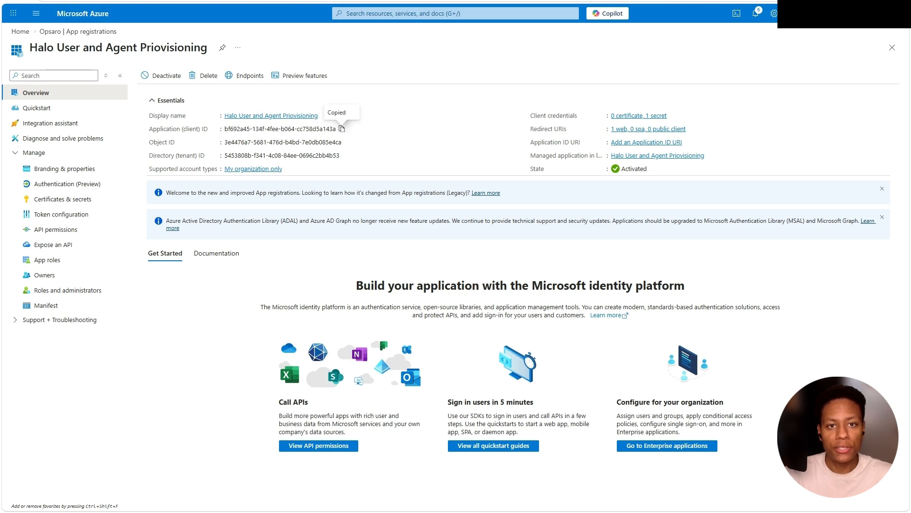
click(134, 1)
key(ctrl+v)
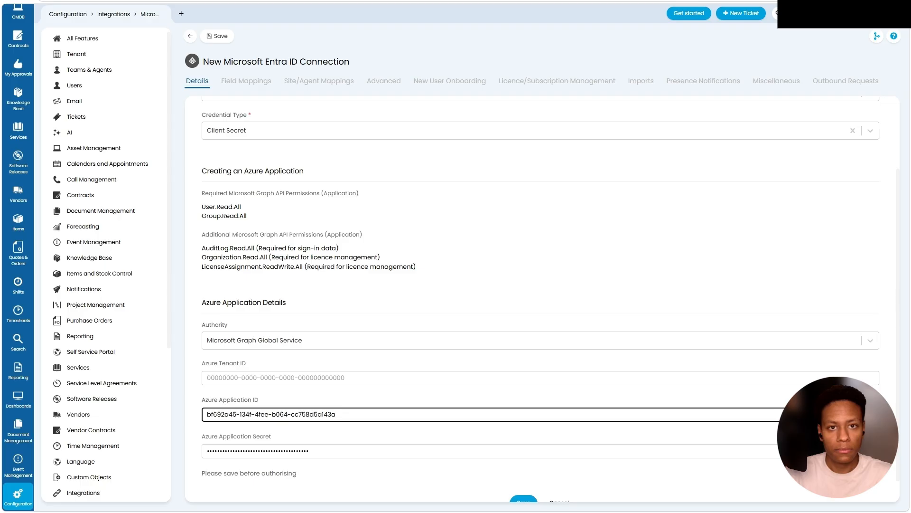
Copy the directory (tenant) ID from the Azure app overview into the HaloITSM connection's Azure Tenant ID
click(190, 2)
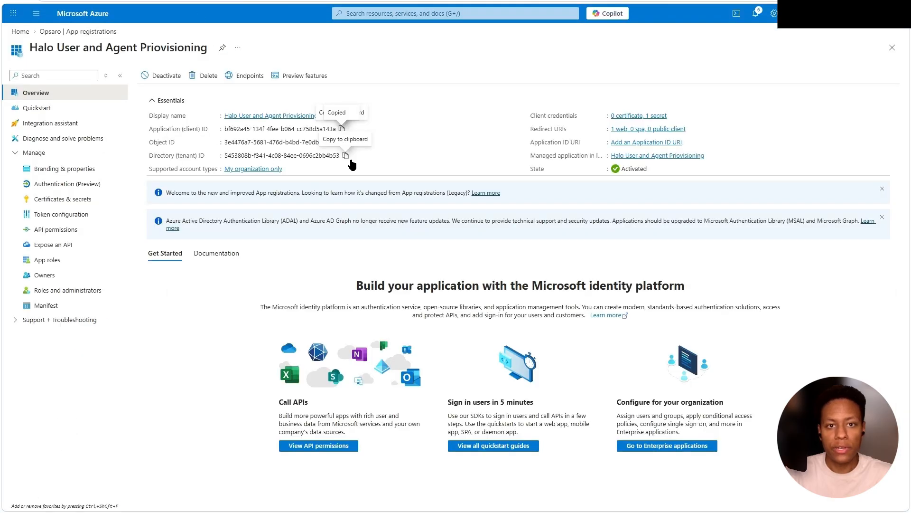
click(345, 156)
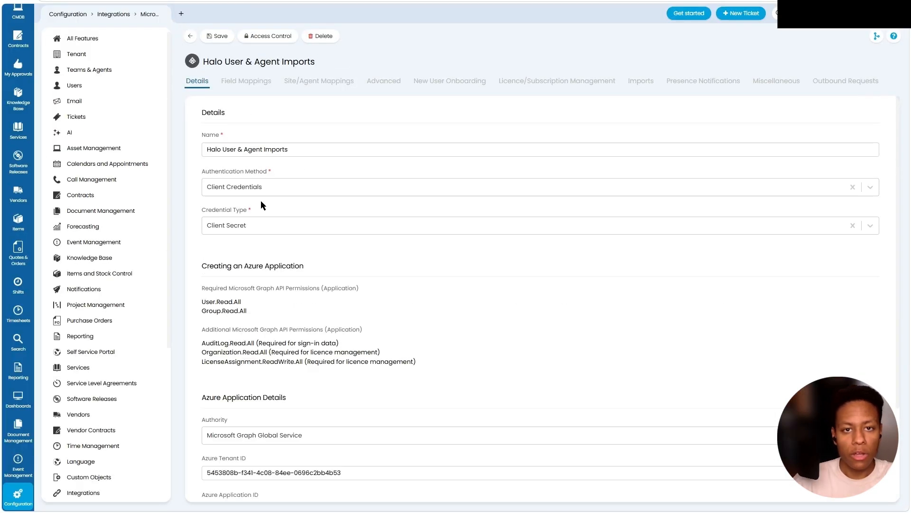
Save the Halo User & Agent Imports connection and authorise it with the Azure application
scroll(260, 201, down, 3)
click(523, 475)
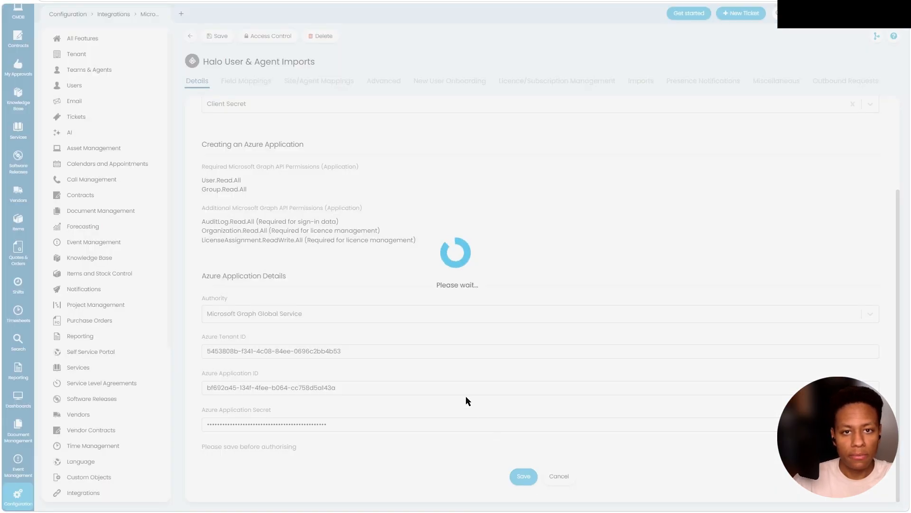
click(266, 446)
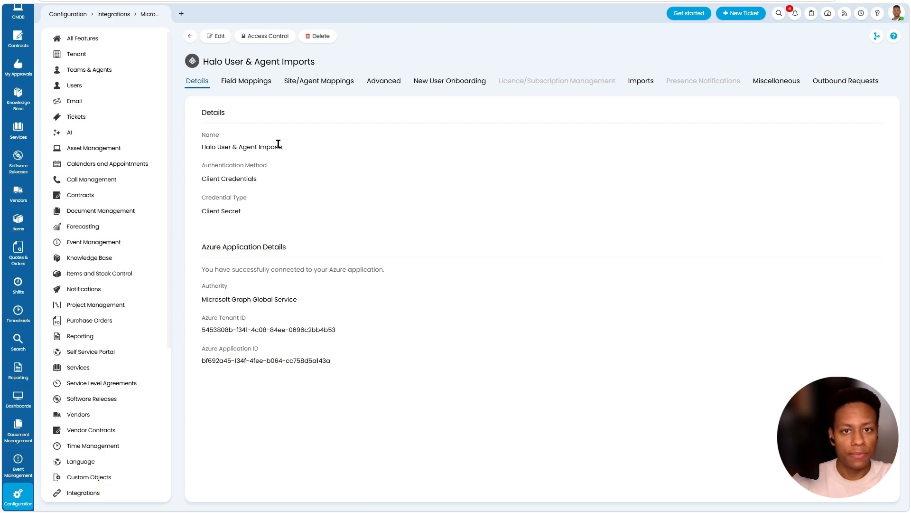
Fill in the single sign-on Azure Application ID and Azure Tenant ID with the client and tenant IDs of the Azure app registration
triple_click(243, 330)
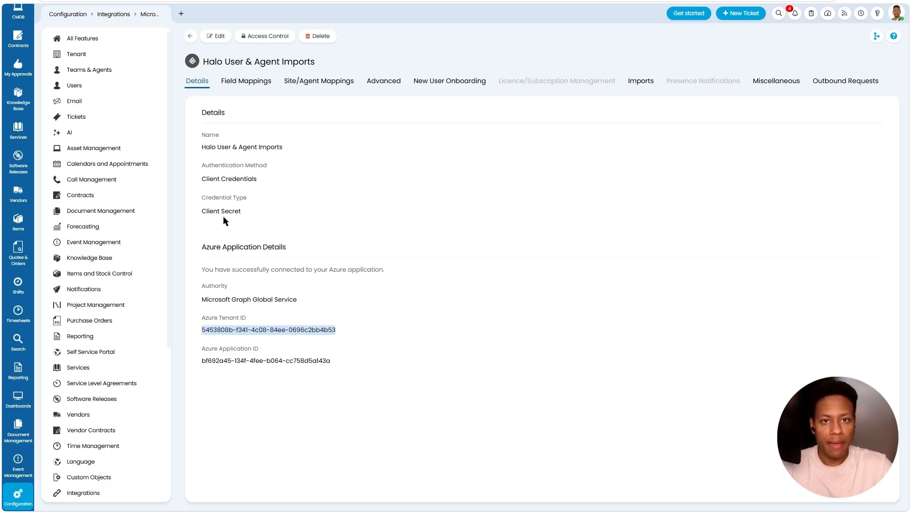
click(147, 17)
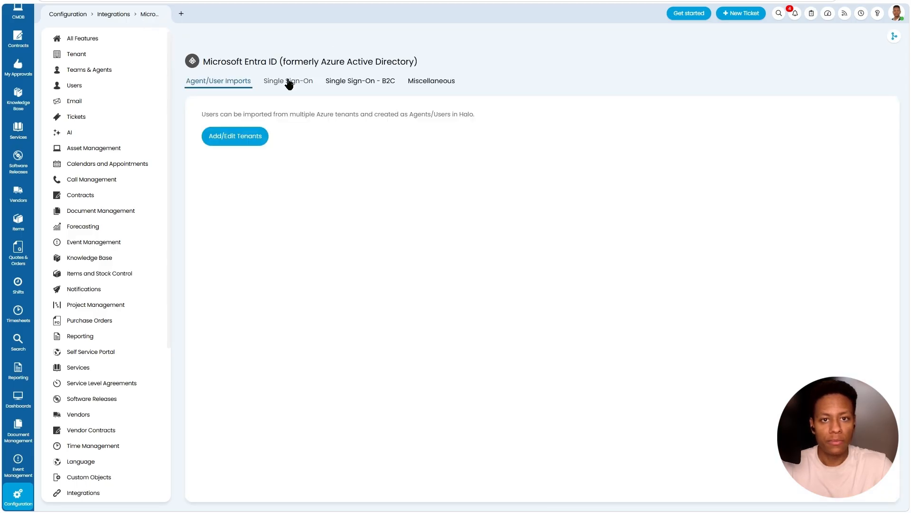
click(289, 82)
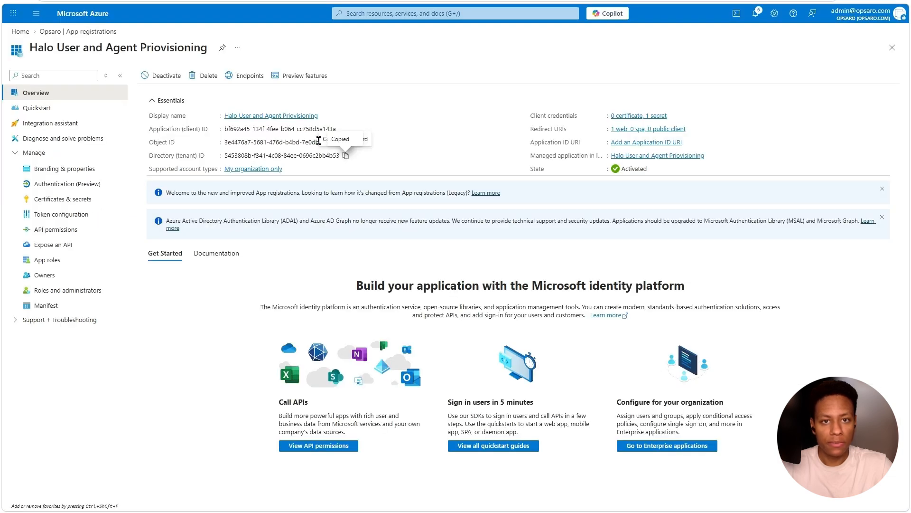
click(343, 129)
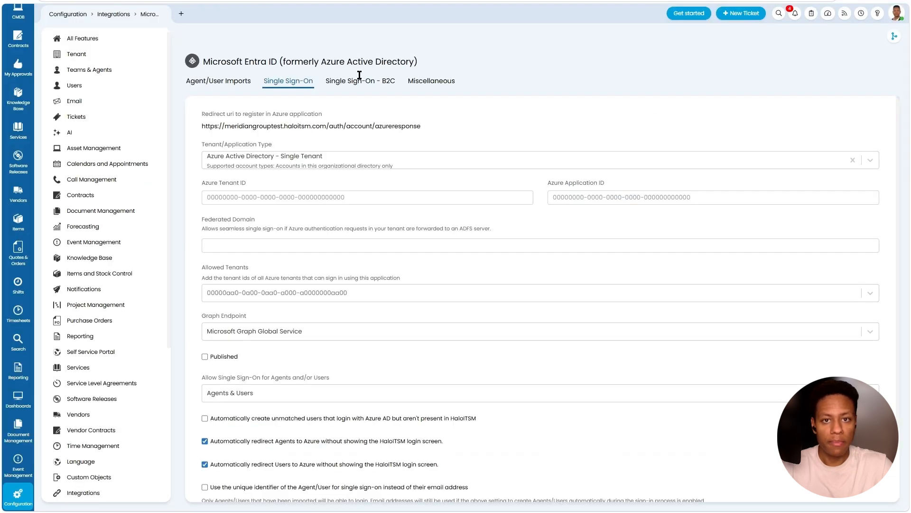
click(617, 197)
key(ctrl+v)
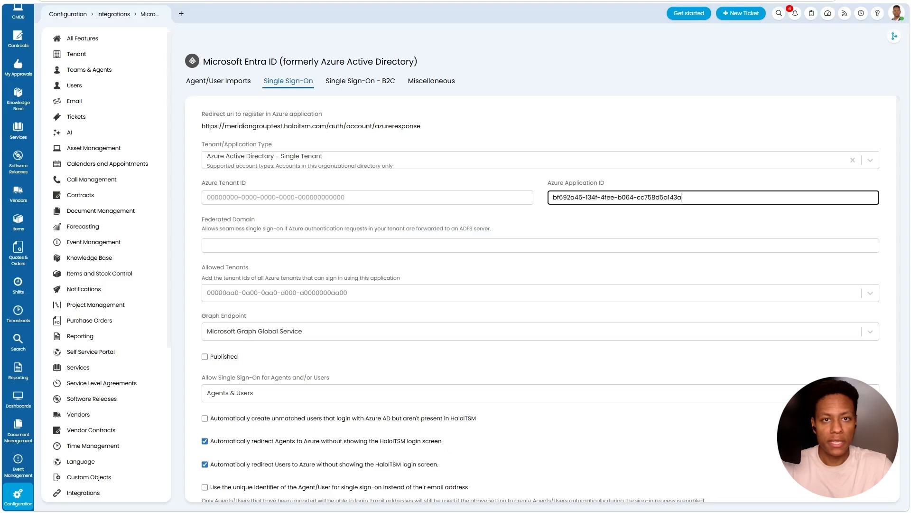
click(285, 197)
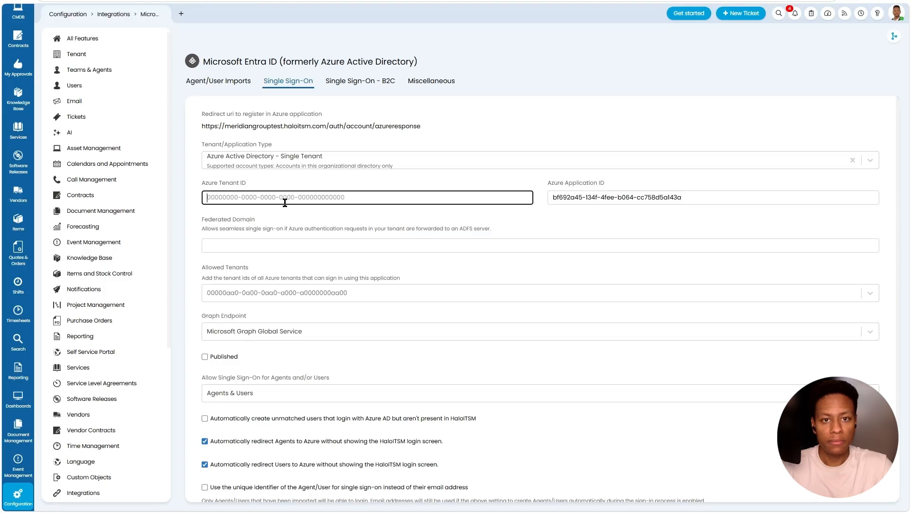
key(ctrl+v)
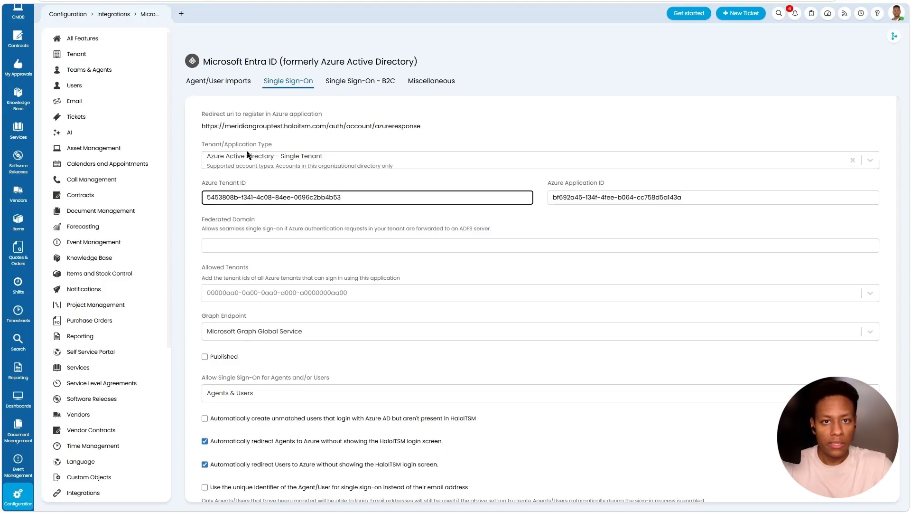
Mark the Microsoft Entra ID single sign-on configuration as published
click(203, 222)
drag(203, 222, 282, 222)
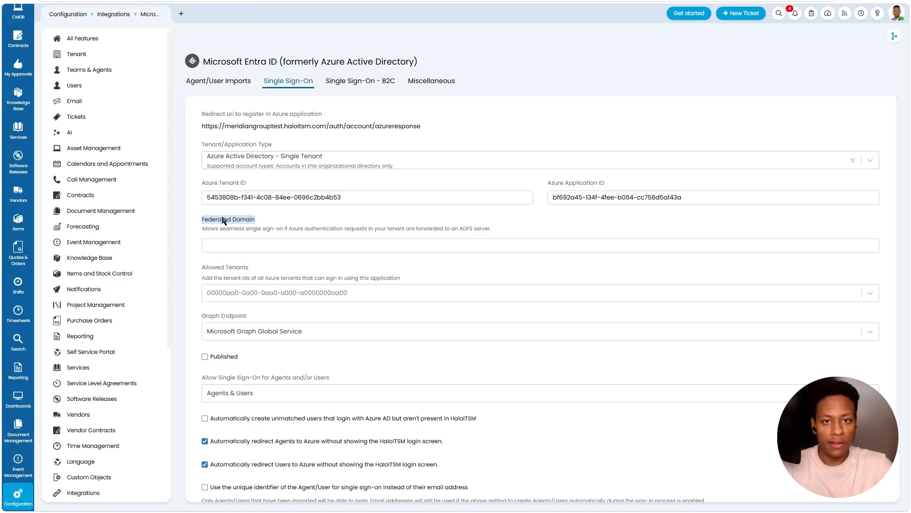
scroll(260, 188, down, 1)
click(205, 309)
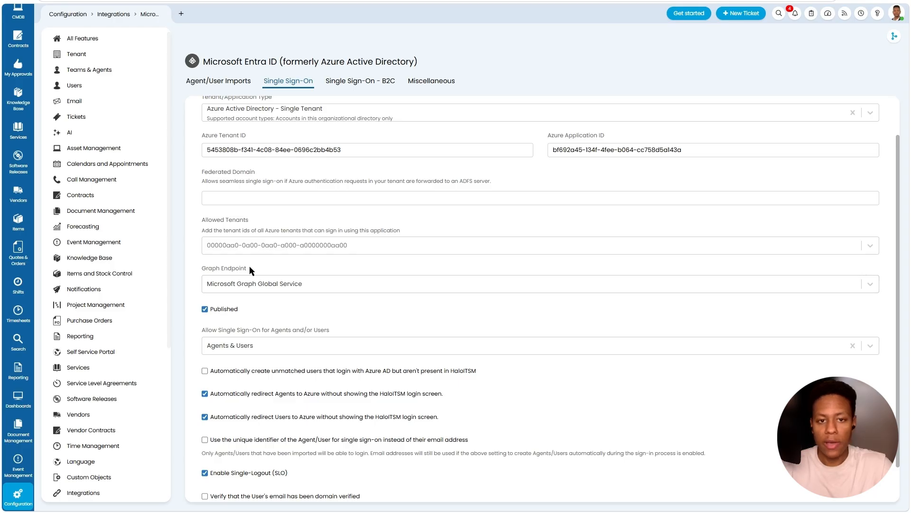
scroll(249, 266, down, 1)
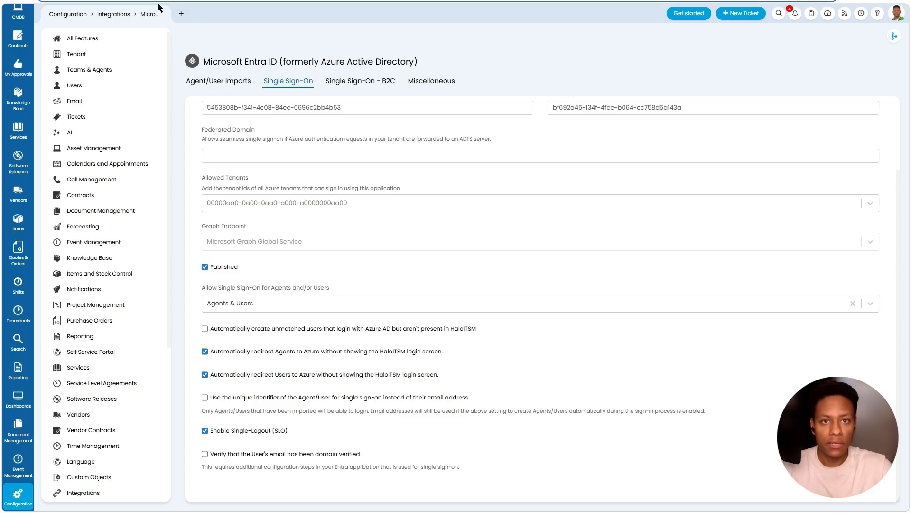
Load the HaloITSM address with ?nosso=true appended to try the single sign-on bypass, and check the Enable Single-Logout (SLO) option
click(186, 13)
text(?nosso-)
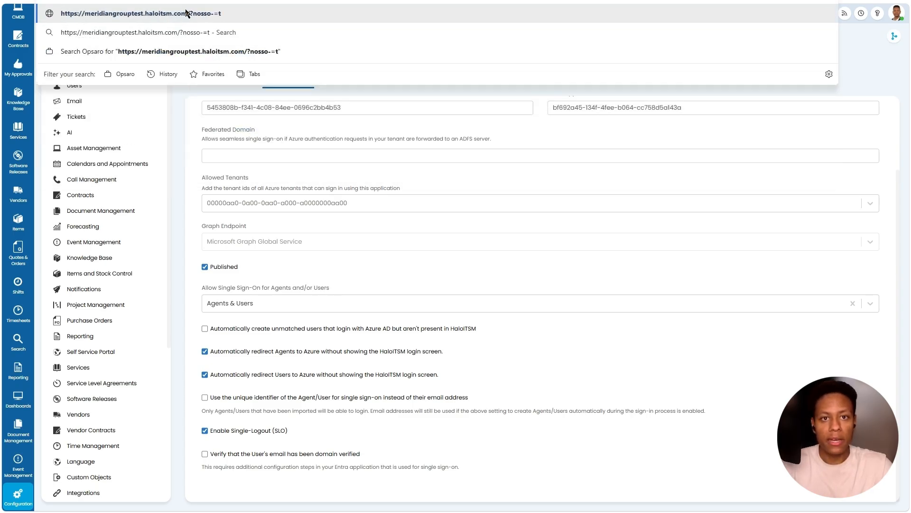
key(BackSpace)
text(=true)
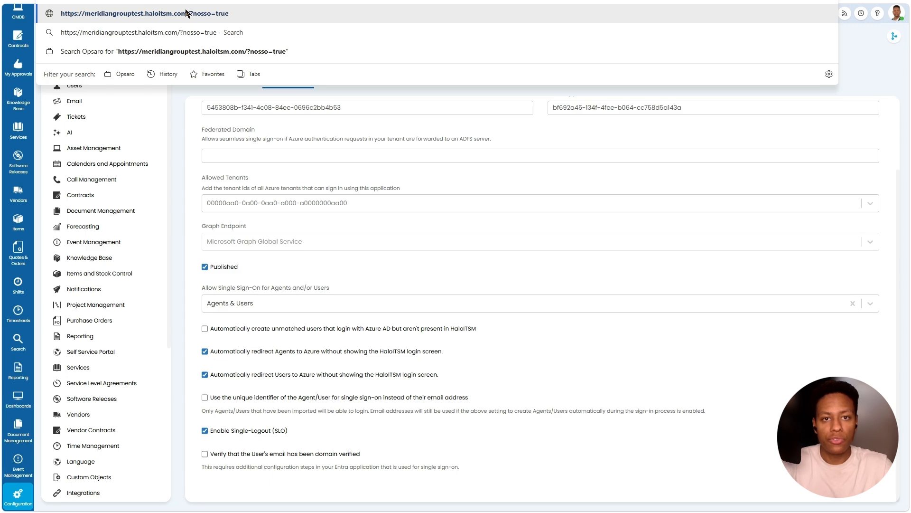
key(Return)
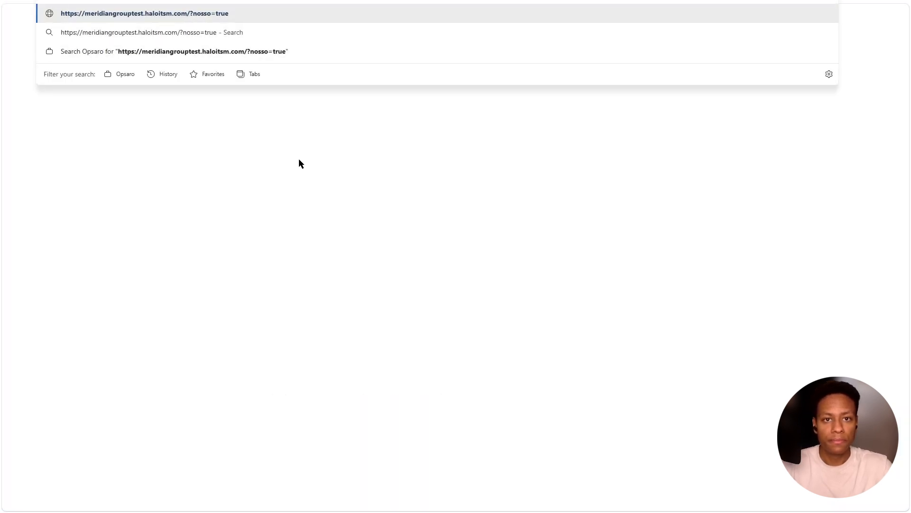
key(Return)
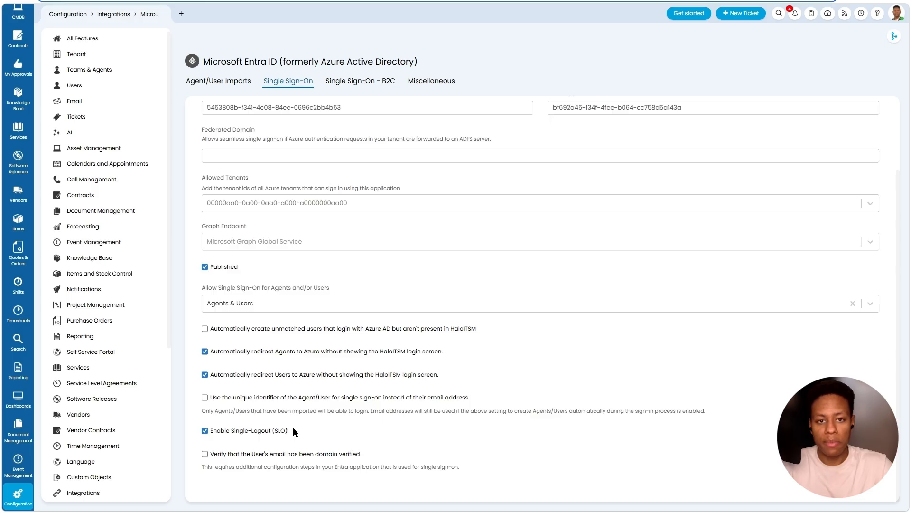
drag(293, 429, 200, 438)
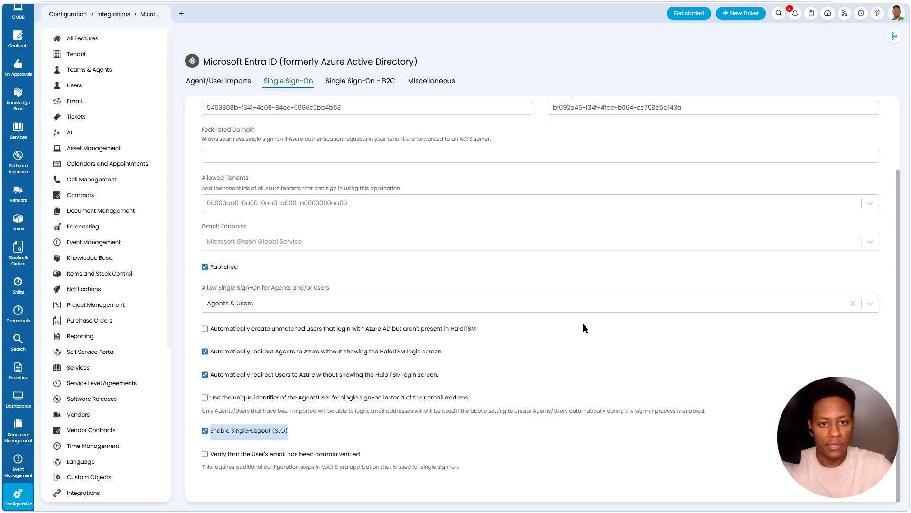
Open the Halo User & Agent Imports connection for editing and review its user and agent field mappings
click(219, 81)
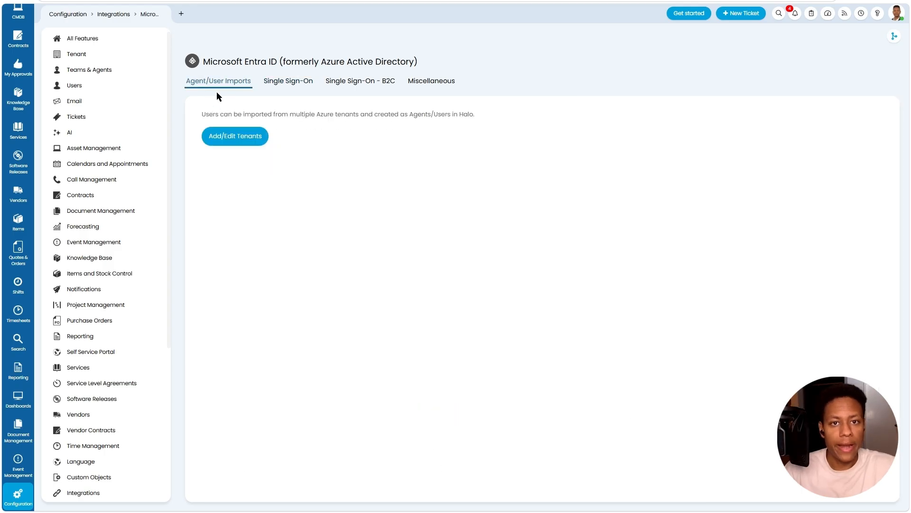
click(233, 136)
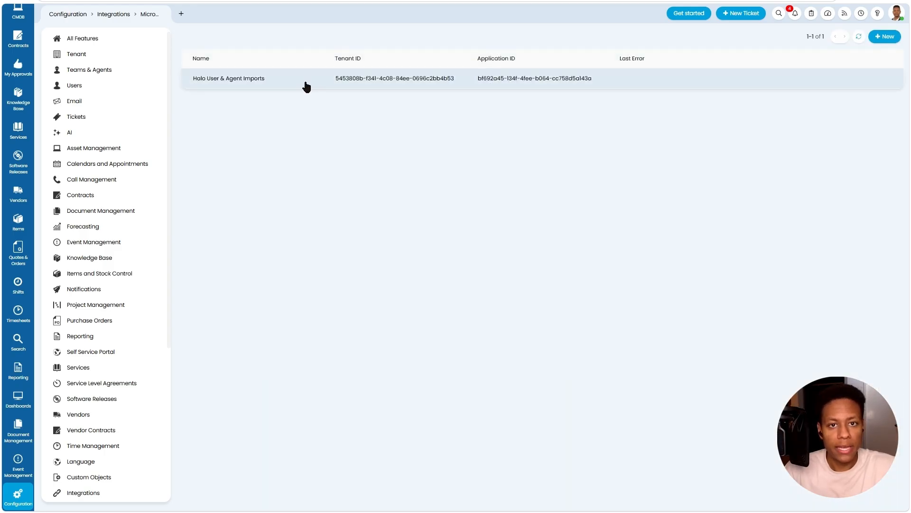
click(306, 83)
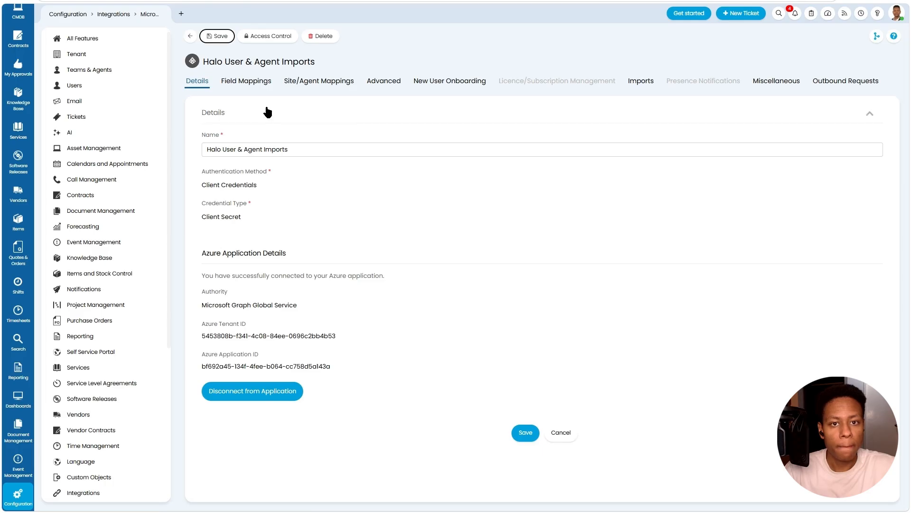
click(257, 81)
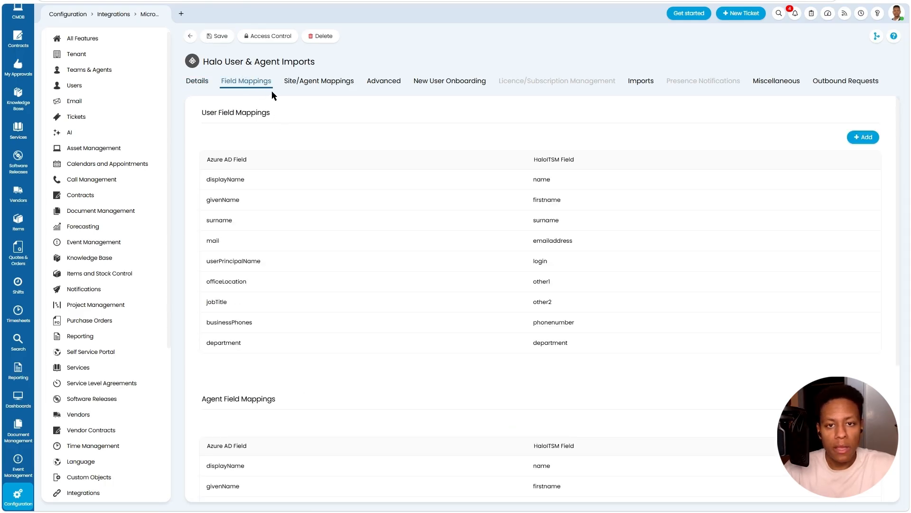
scroll(531, 344, down, 4)
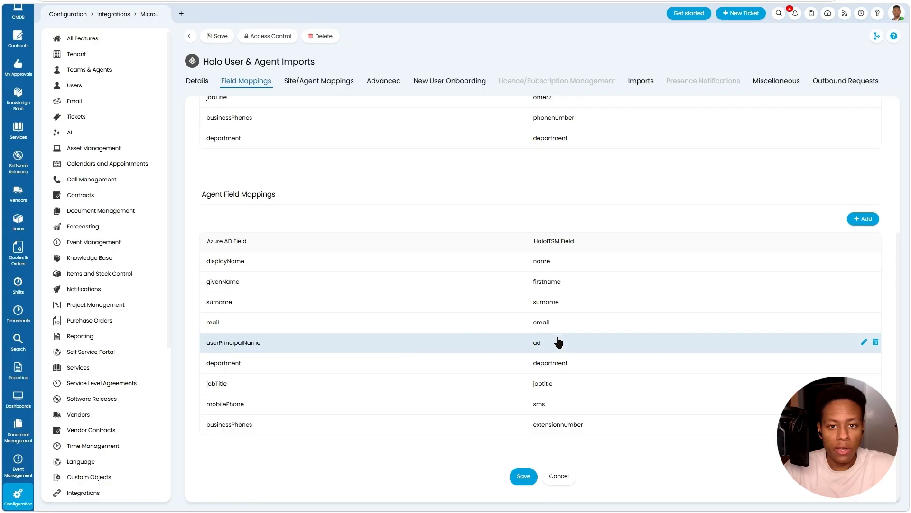
scroll(403, 259, up, 4)
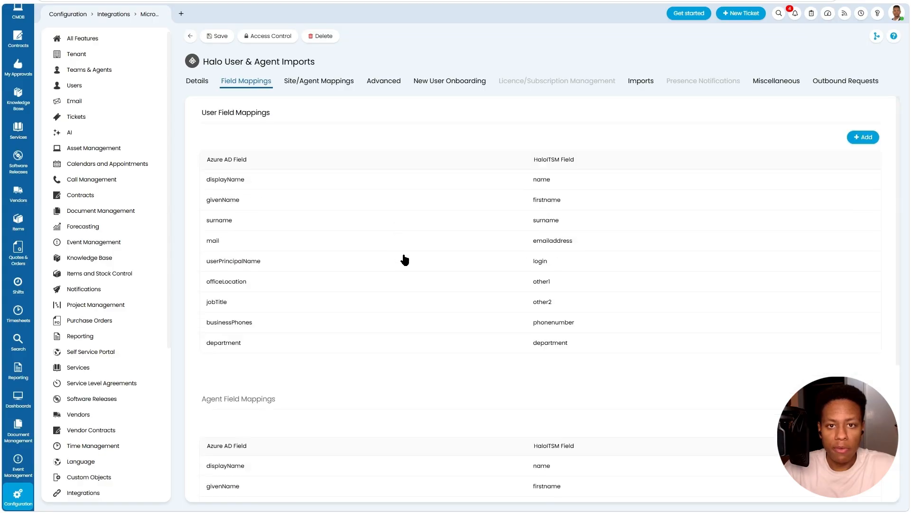
Start a new user field mapping and examine the selectable Azure AD fields and the option to manually enter a custom attribute
click(863, 137)
click(453, 228)
scroll(400, 237, down, 4)
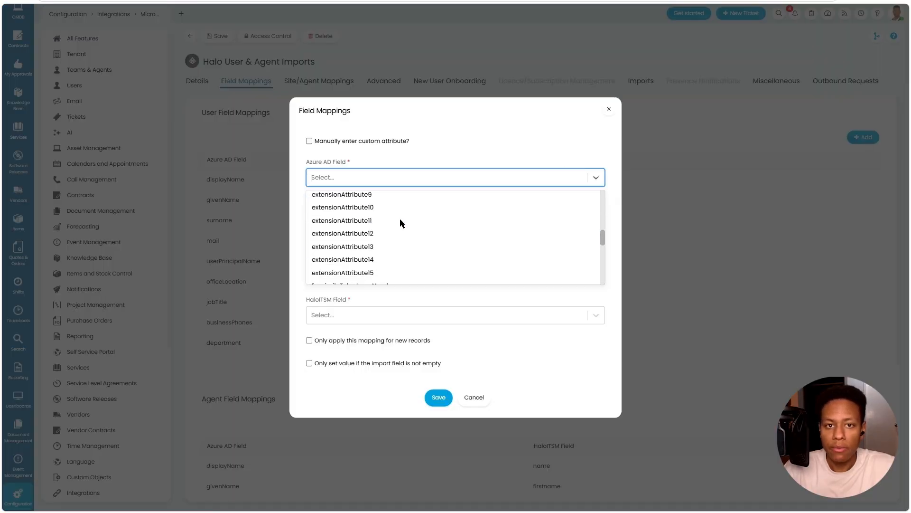
scroll(377, 252, up, 2)
scroll(384, 244, up, 2)
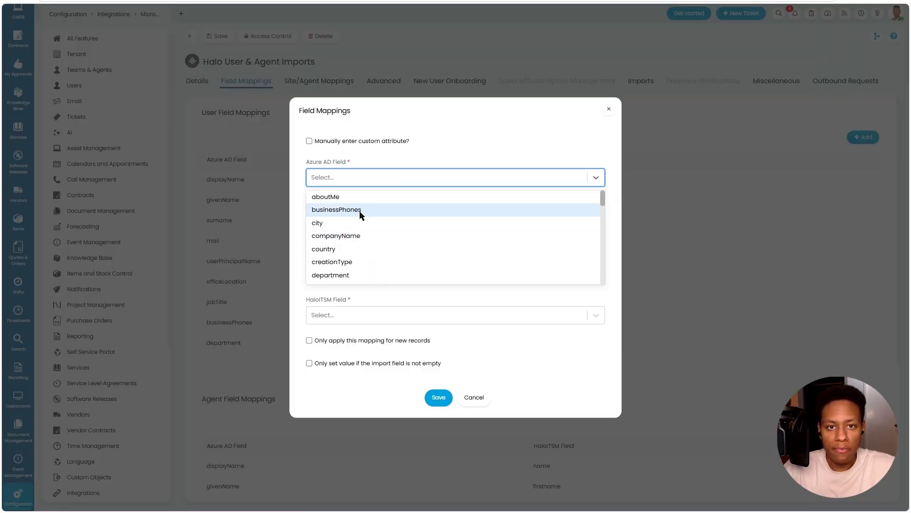
scroll(357, 209, down, 5)
scroll(357, 222, down, 5)
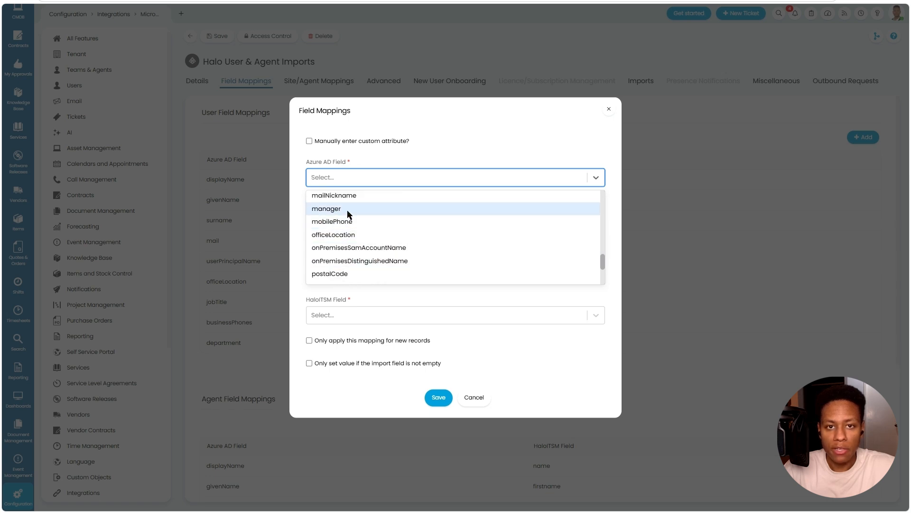
scroll(375, 256, down, 1)
scroll(381, 250, up, 6)
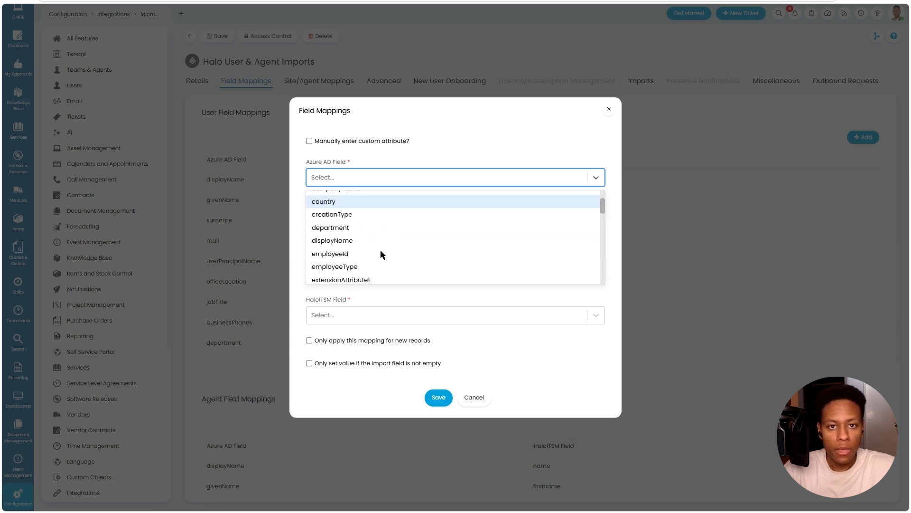
scroll(379, 241, down, 1)
scroll(368, 235, down, 1)
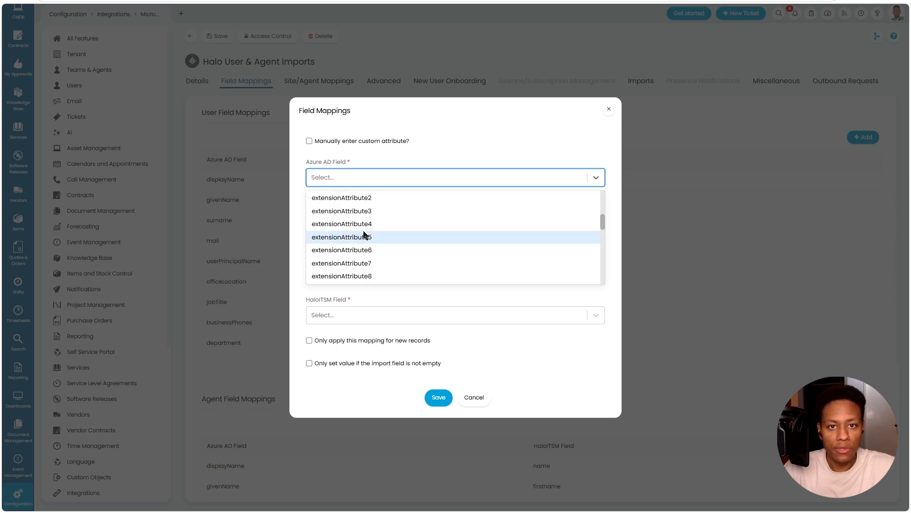
click(362, 144)
click(309, 186)
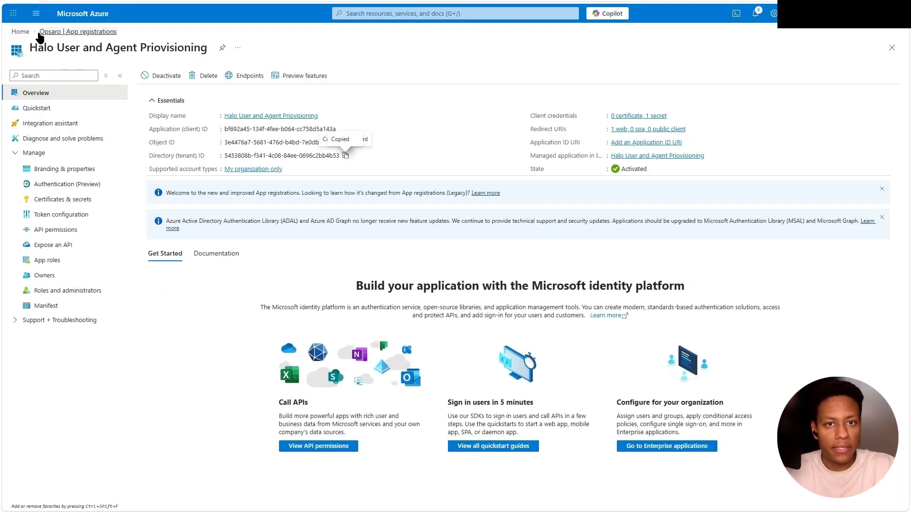
Switch to Azure, open the Halo Administrators group from all groups, and check its group type
click(21, 33)
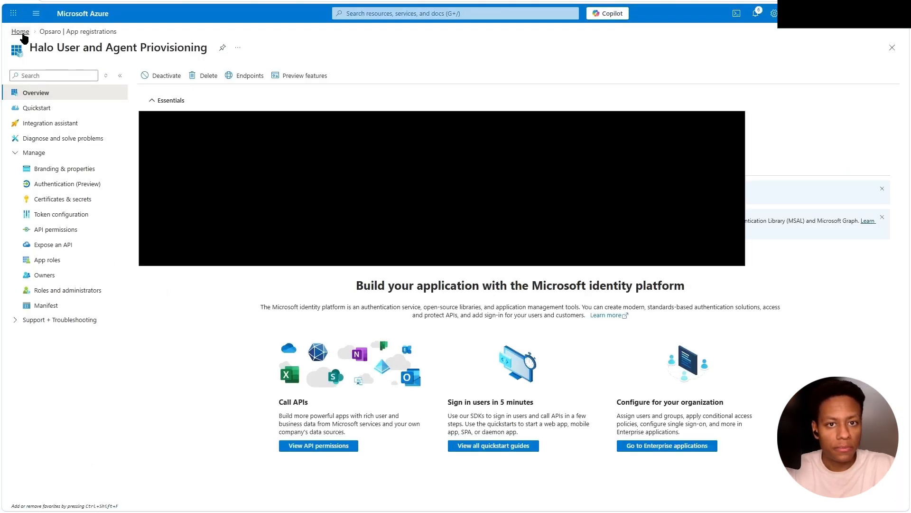
click(424, 205)
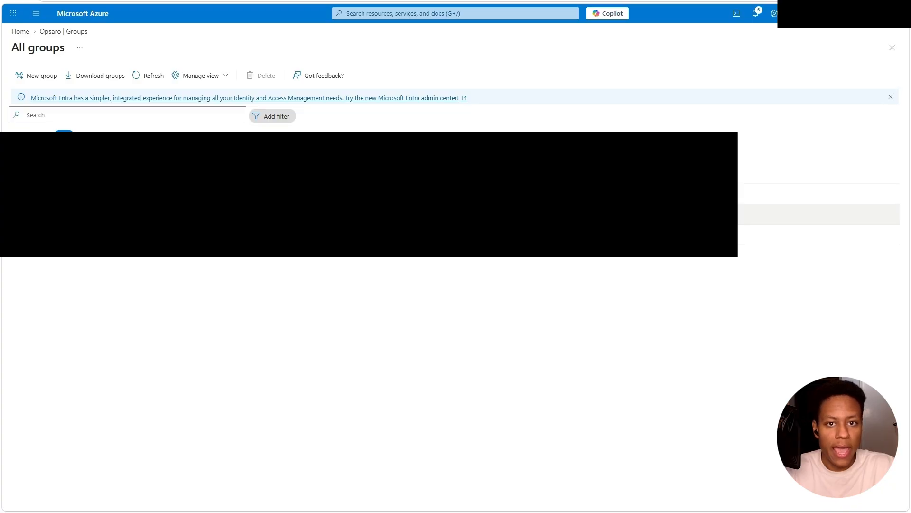
click(81, 214)
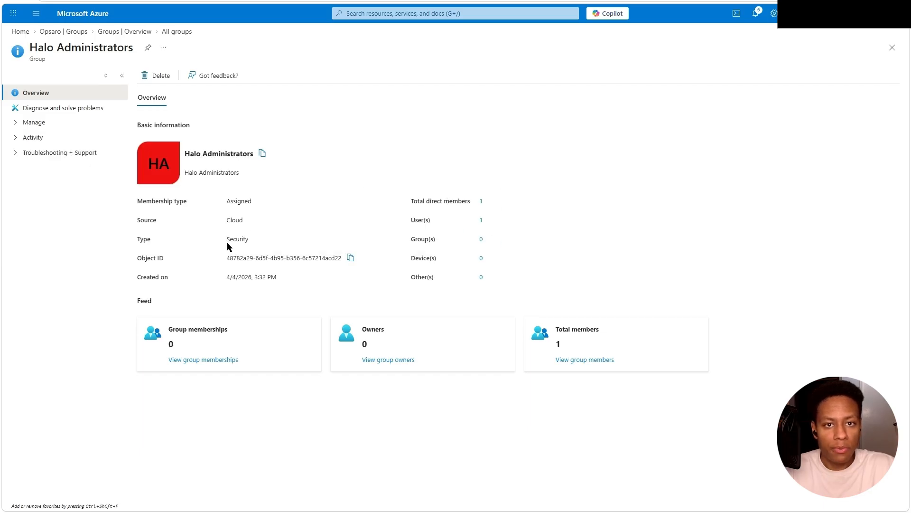
drag(227, 243, 291, 242)
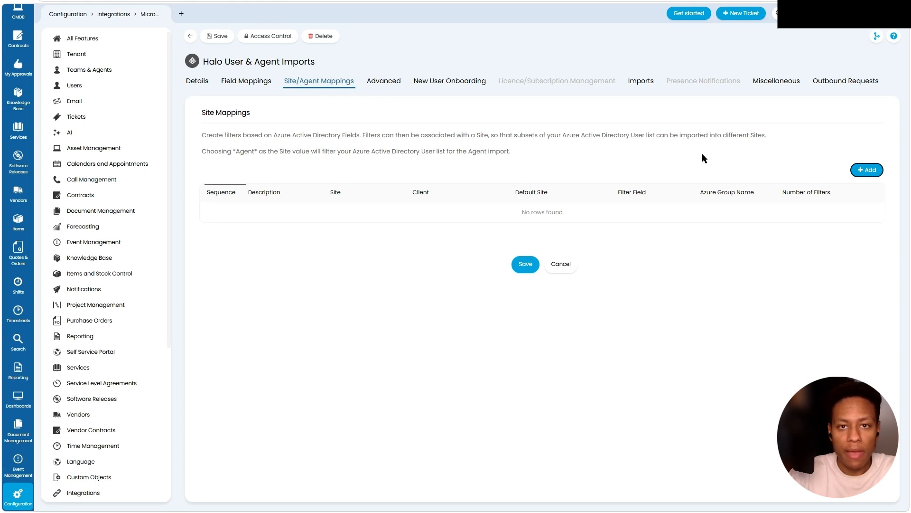
Start a new site mapping to an existing site with site *Agent*, sequence 1 and description "Licensed Agents"
click(867, 170)
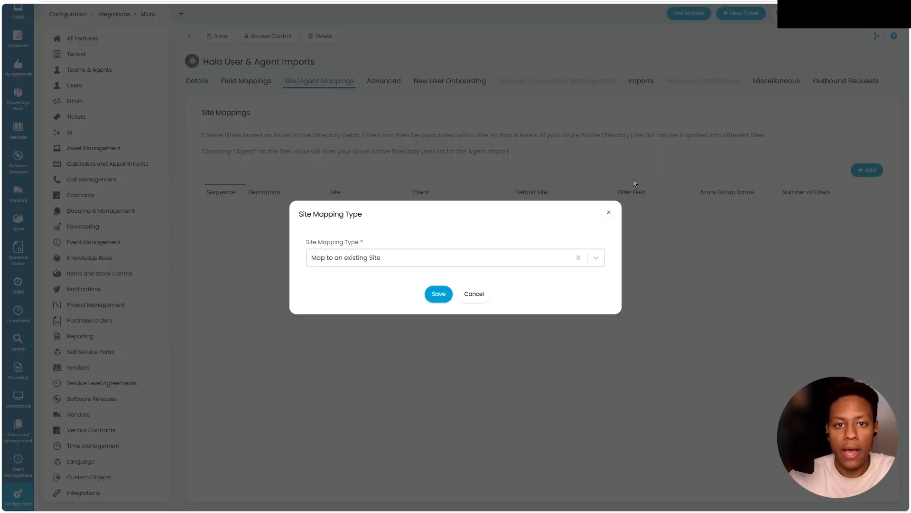
click(352, 88)
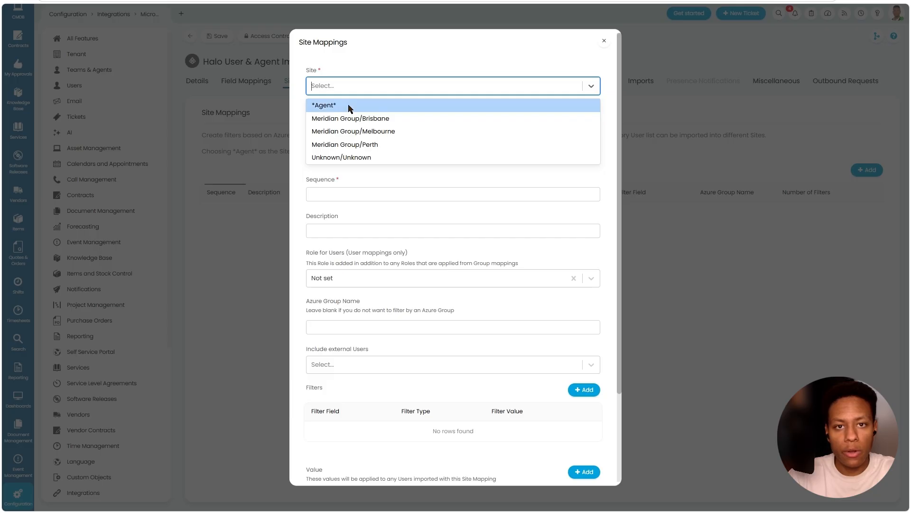
click(350, 105)
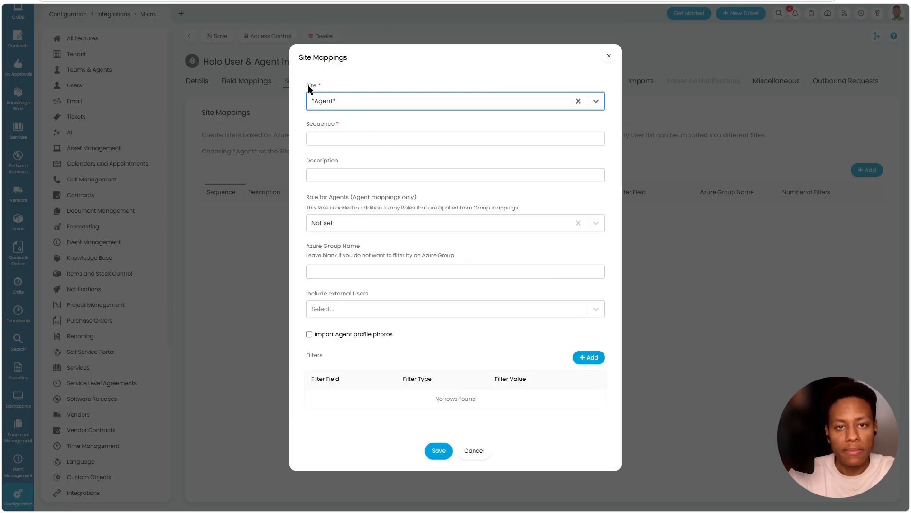
click(334, 136)
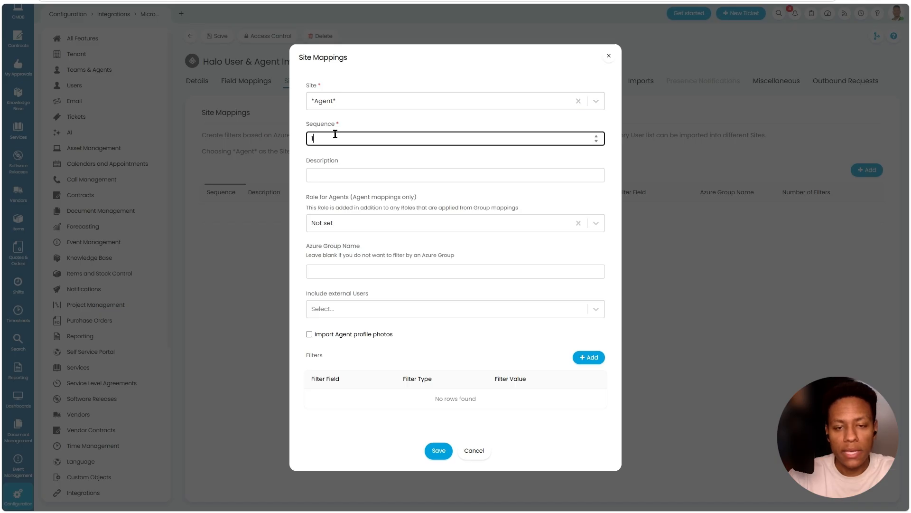
click(336, 171)
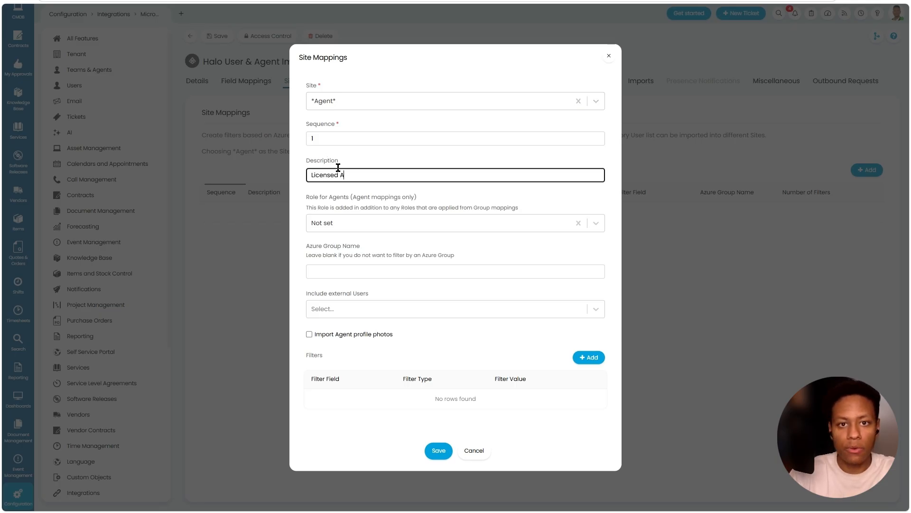
text(Licensed Agents)
Set the mapping's agent role to IT Agent and its Azure group name to Halo Licensed Agents, copied from the Azure groups list
click(348, 224)
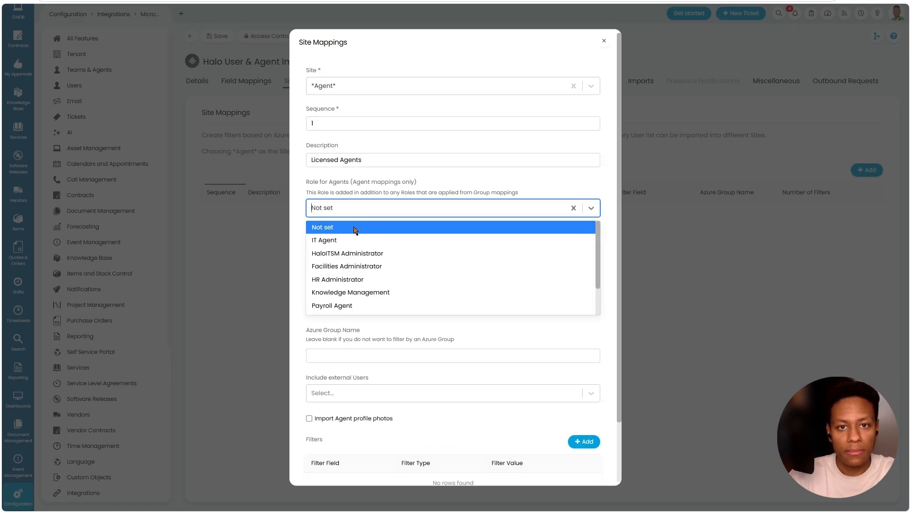
click(334, 241)
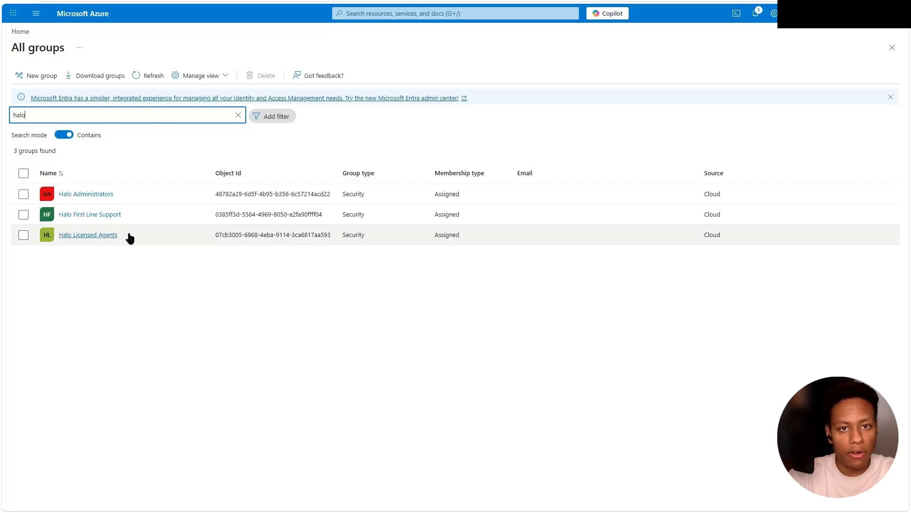
click(66, 242)
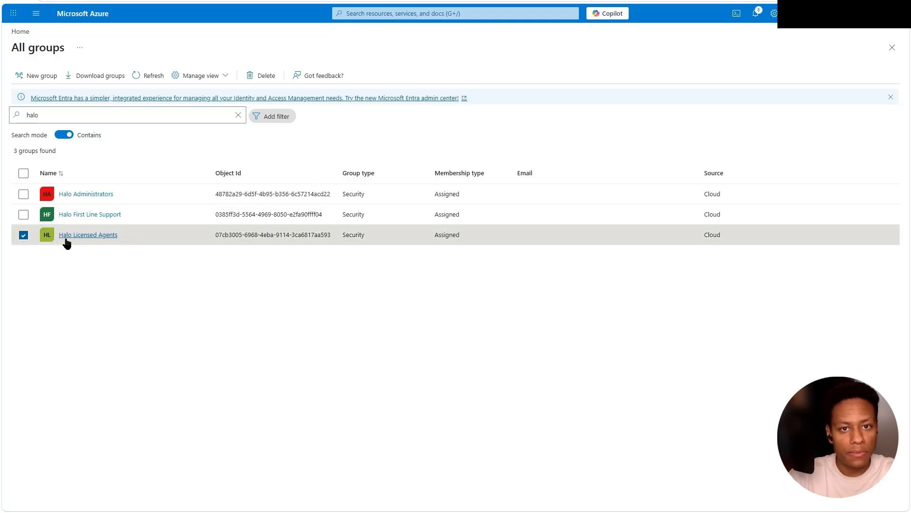
click(66, 239)
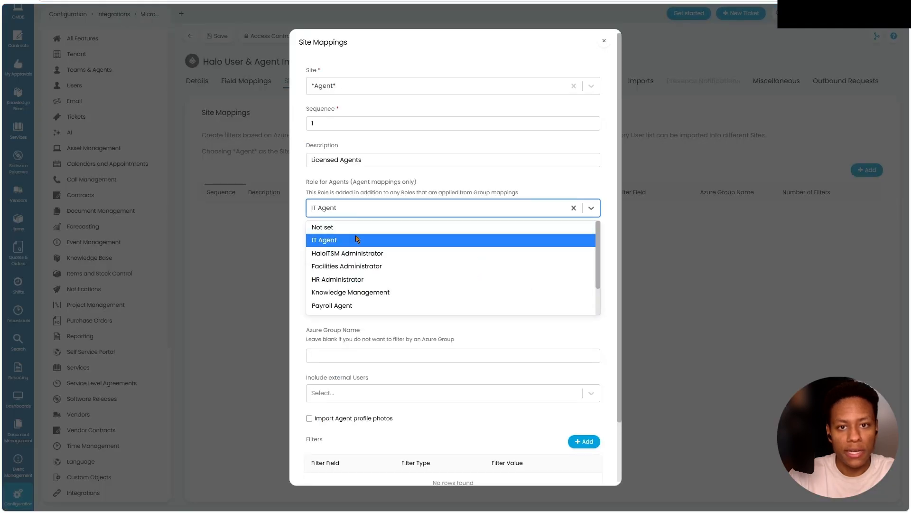
click(357, 240)
click(338, 269)
key(ctrl+v)
Enable Import Agent profile photos, then save the site mapping and the Halo User & Agent Imports connection
click(370, 339)
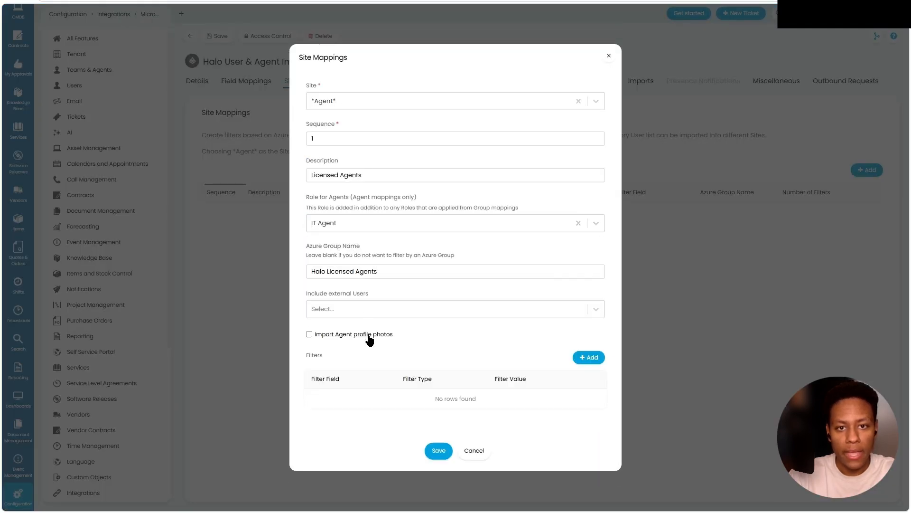
click(364, 334)
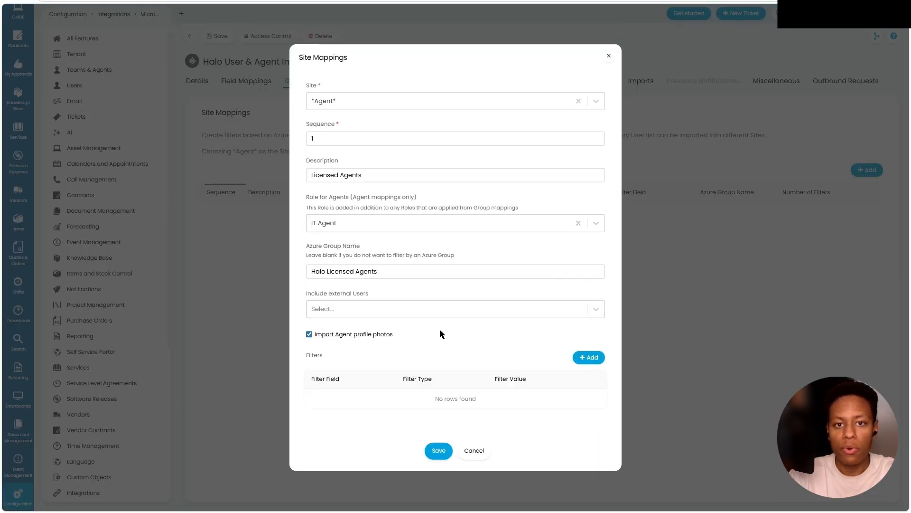
click(439, 451)
click(220, 35)
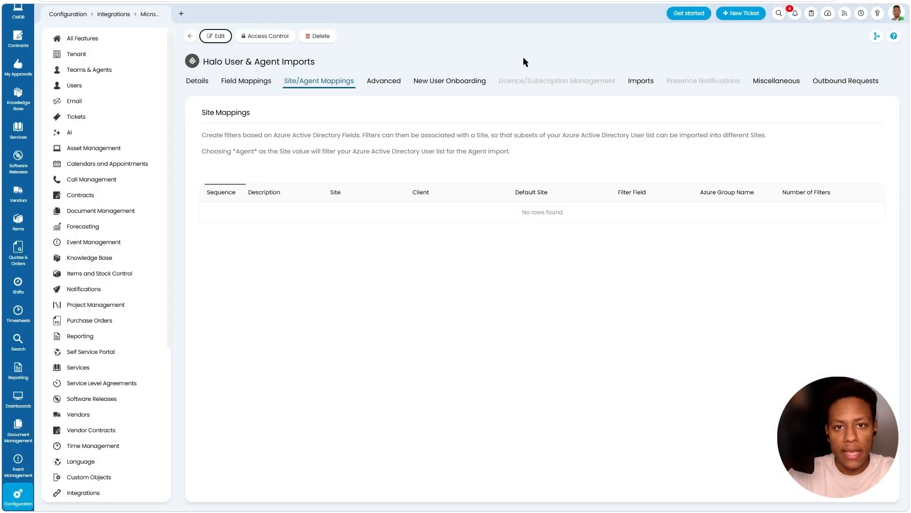
Preview the list of agents found by Import Agents and close it without starting the import
click(641, 81)
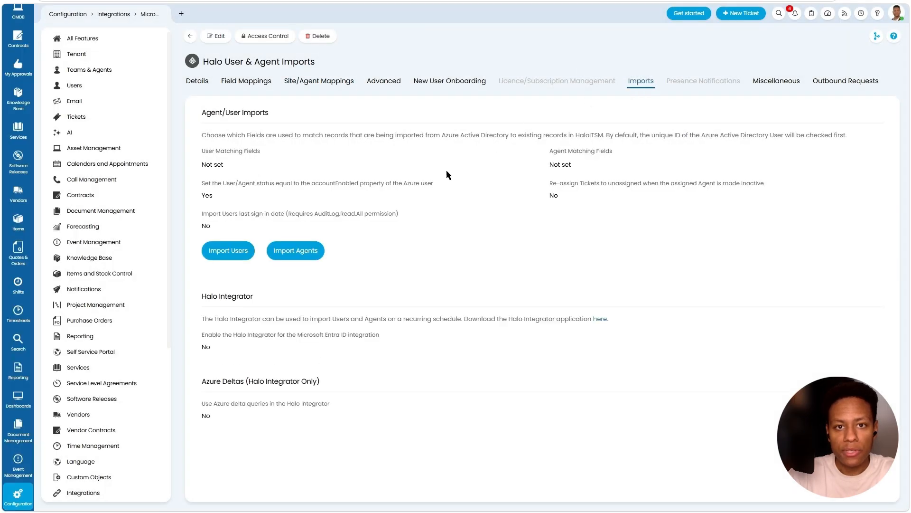
click(284, 251)
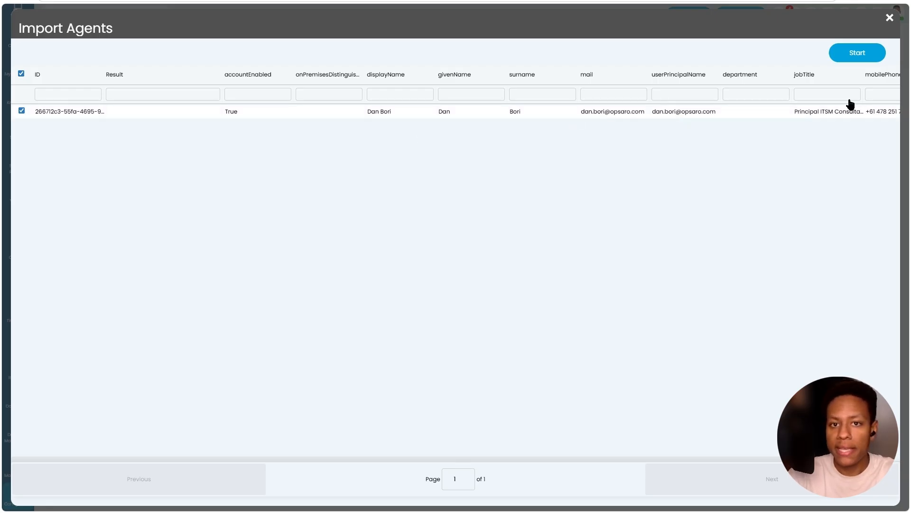
click(890, 19)
Check the saved site mapping and open the connection's advanced Agent Role/Team Mappings for editing
click(319, 80)
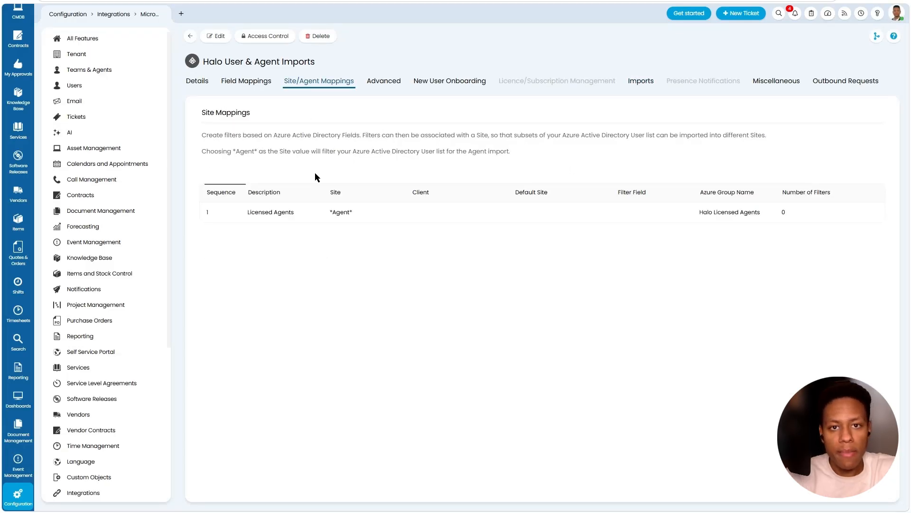
click(381, 81)
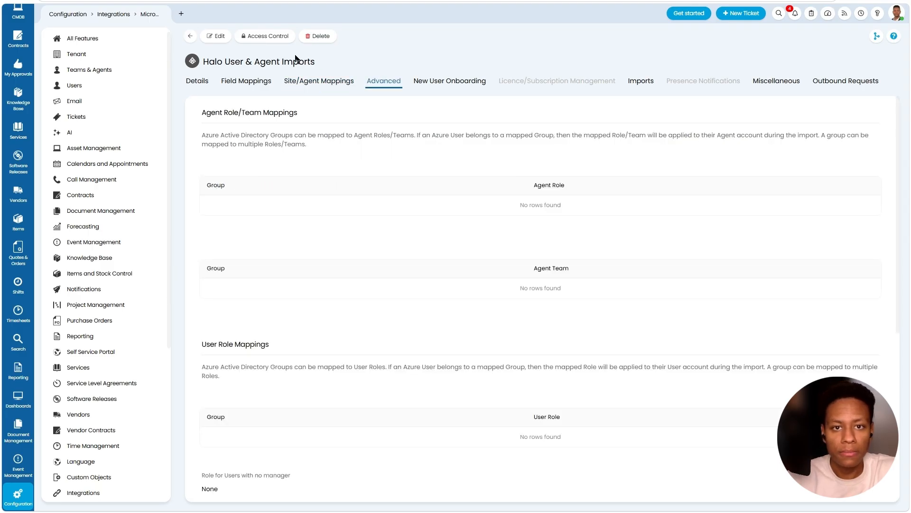
click(216, 36)
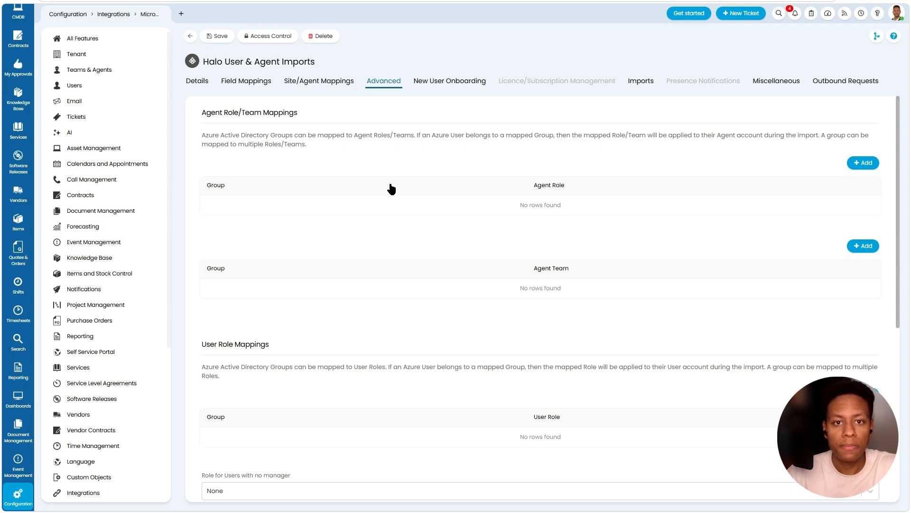
Review the existing agent roles, the blank new role form and the list of teams under Teams & Agents
click(76, 0)
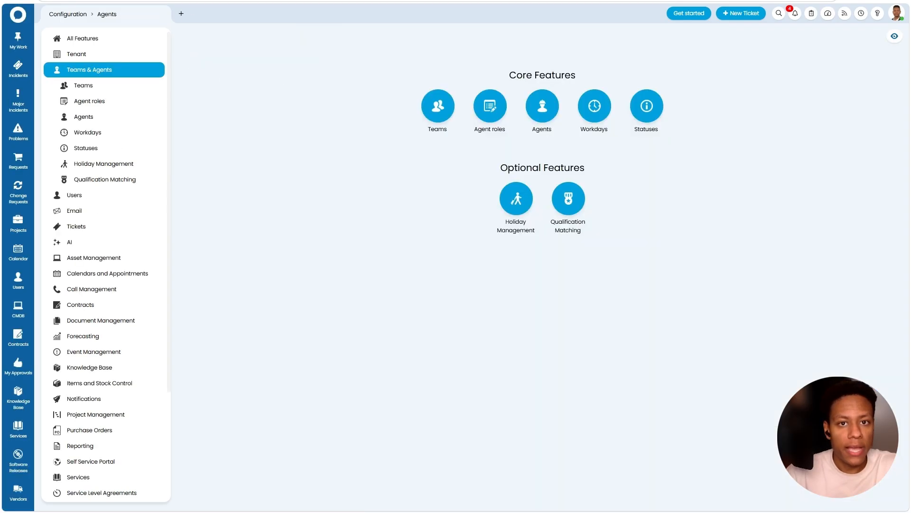
click(102, 105)
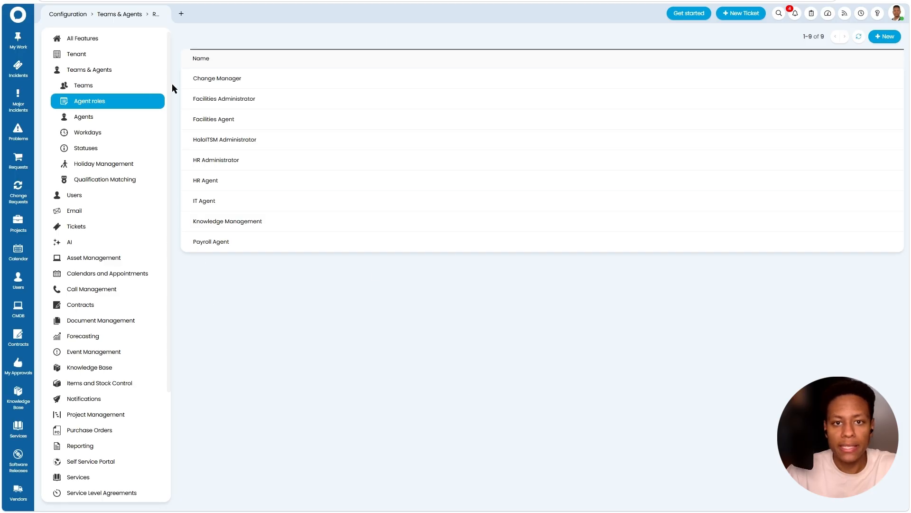
click(886, 36)
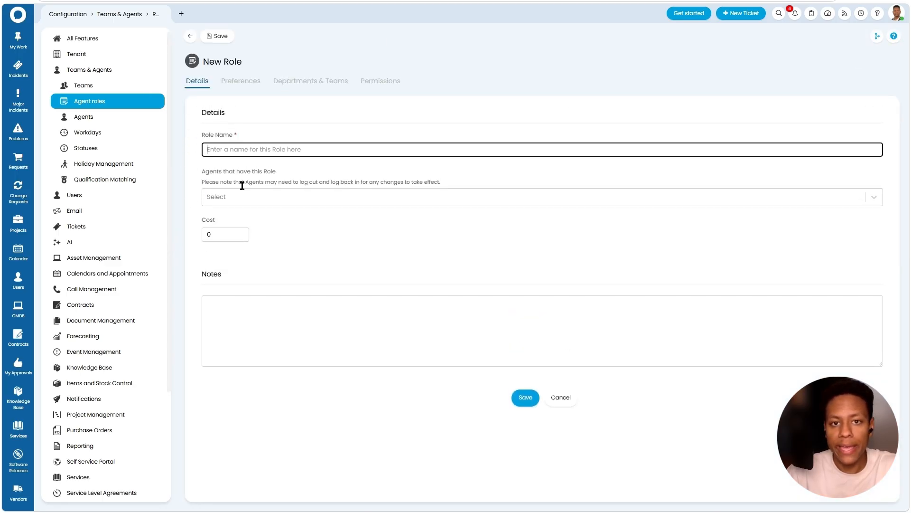
click(106, 87)
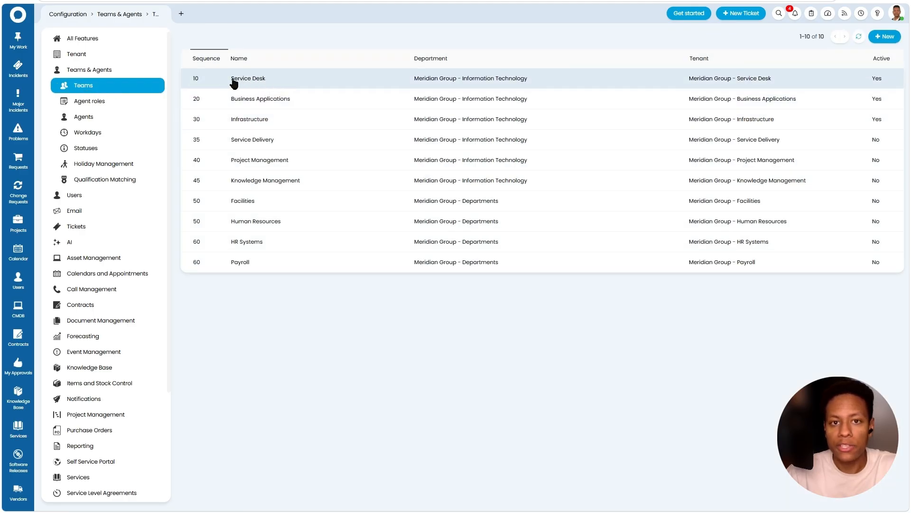
Create an agent role named "Service Desk" and save it
click(118, 102)
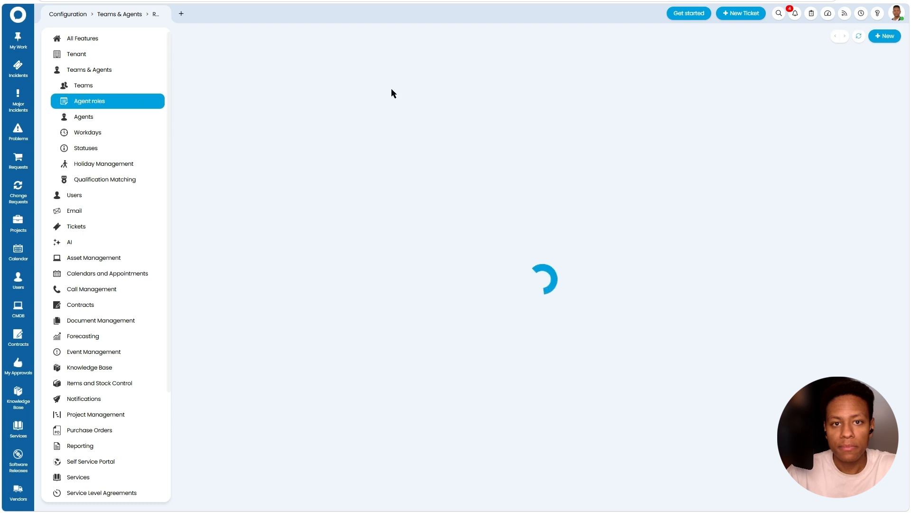
click(885, 36)
text(Service Desk)
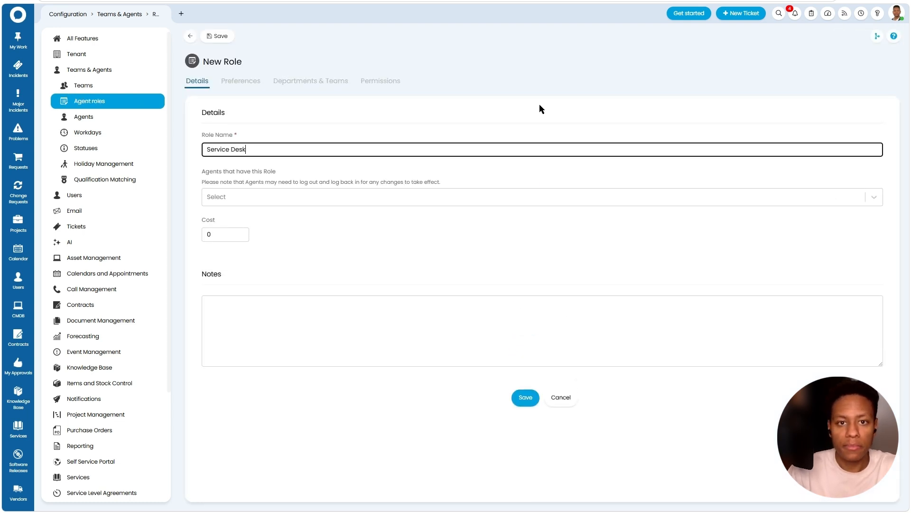
key(Return)
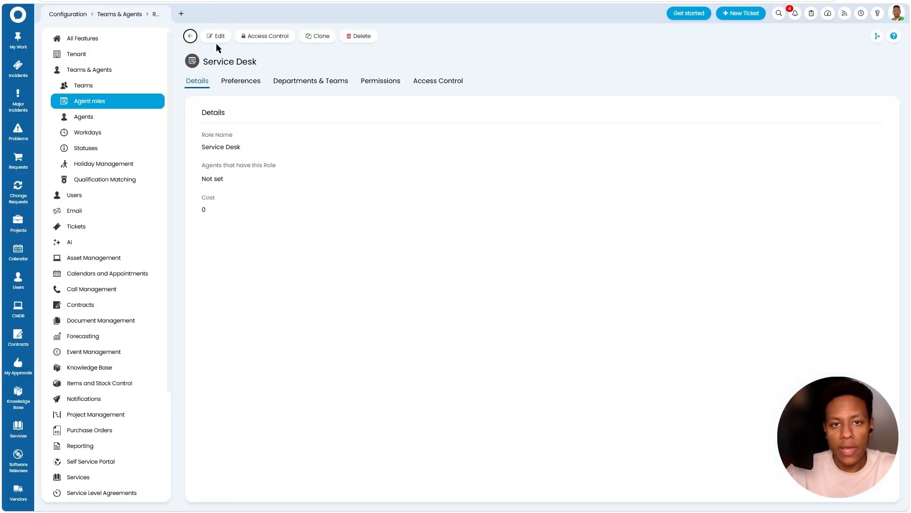
Add the Service Desk team to the Service Desk role, keeping Can be assigned to enabled
click(216, 38)
click(299, 85)
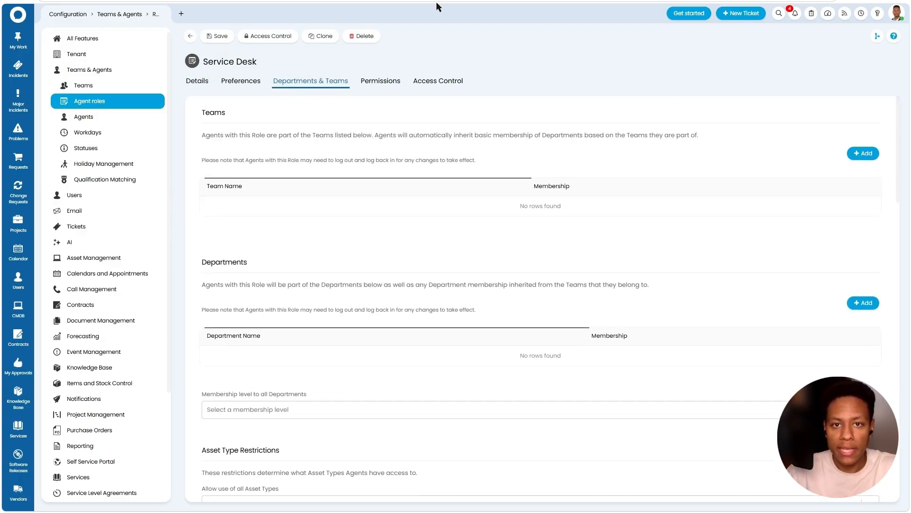
click(863, 153)
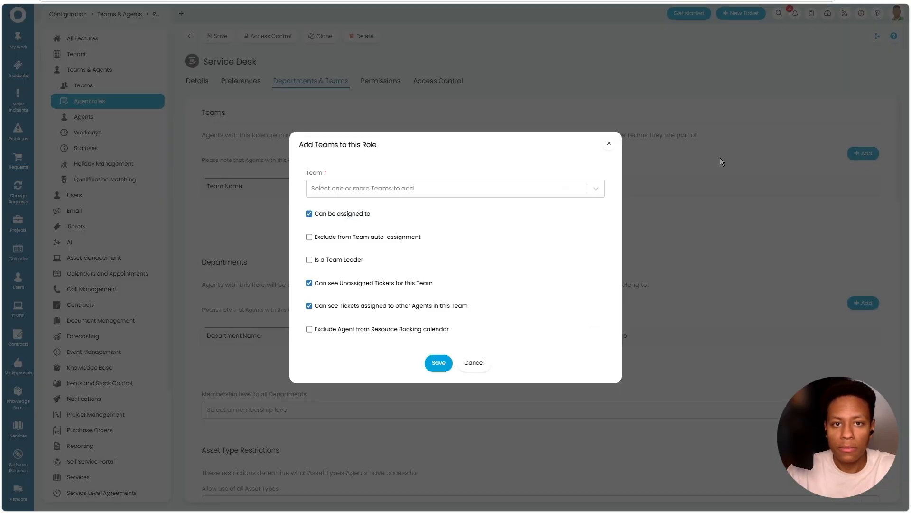
click(351, 166)
click(346, 211)
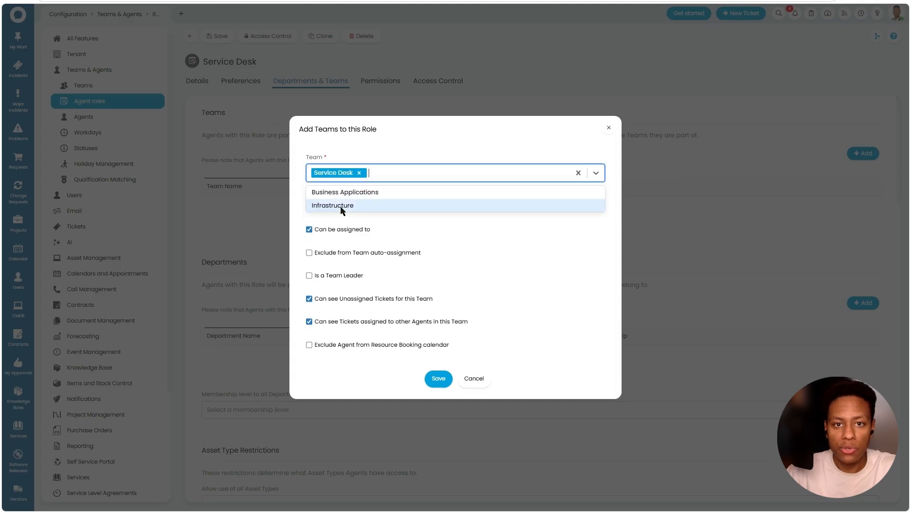
click(419, 148)
drag(383, 214, 316, 214)
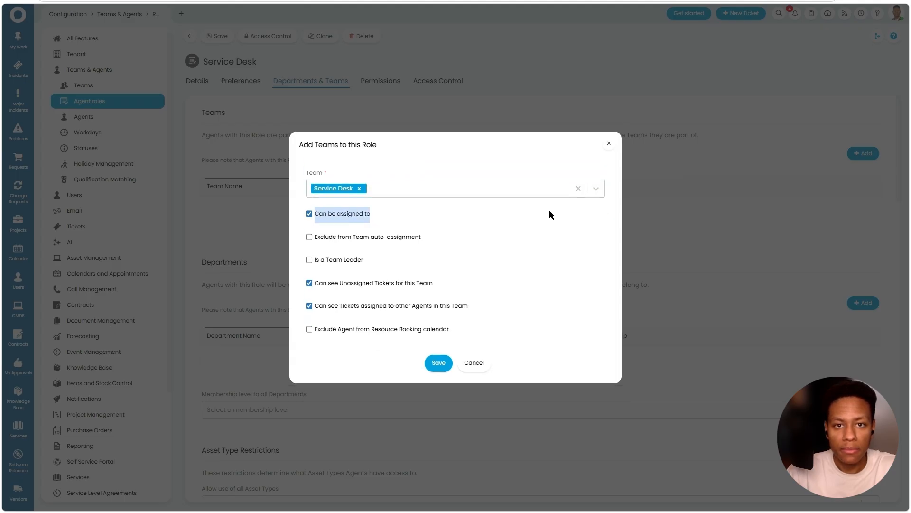
click(438, 363)
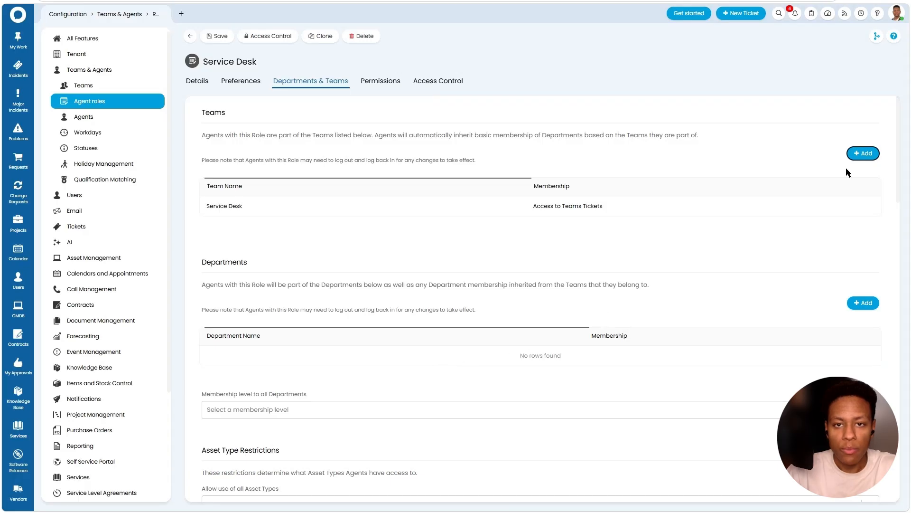
Add the Business Applications and Infrastructure teams to the role with Can be assigned to disabled, and save the role
click(863, 153)
click(382, 190)
click(382, 189)
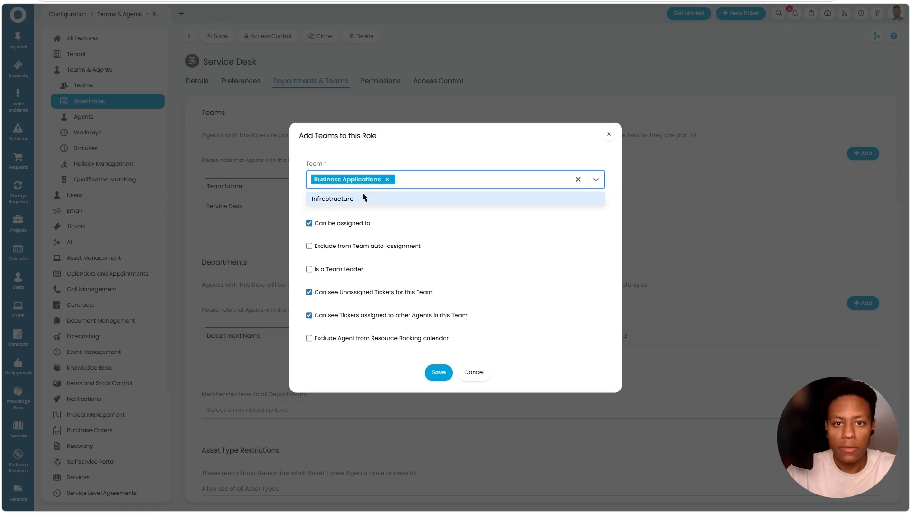
click(363, 195)
click(400, 163)
click(357, 212)
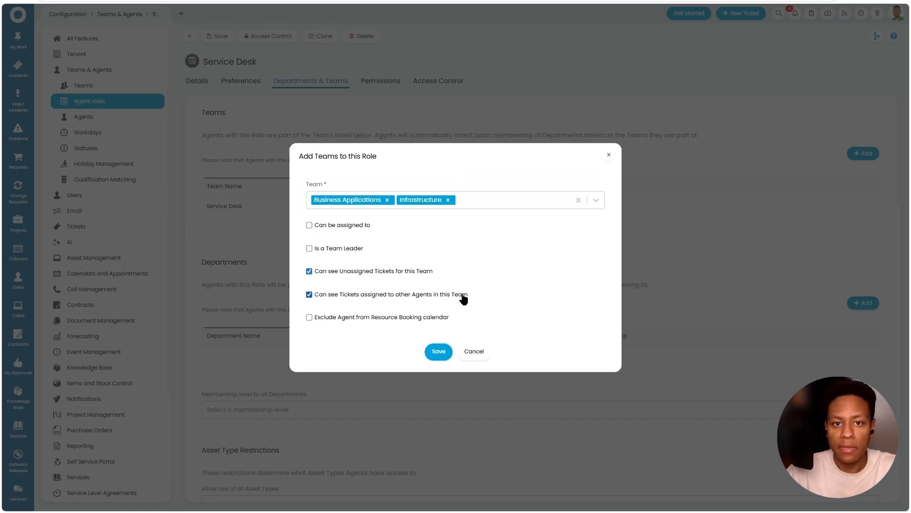
drag(469, 297, 302, 264)
click(526, 278)
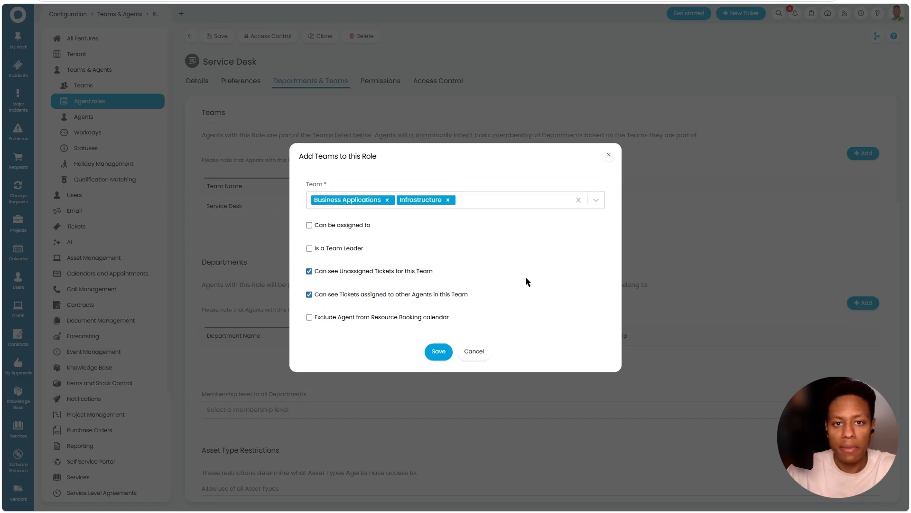
click(438, 352)
click(217, 36)
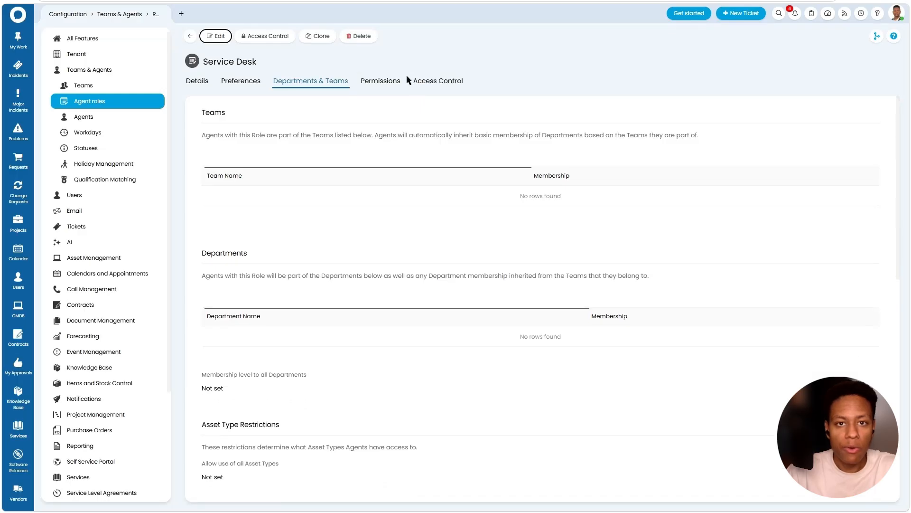
Review the Service Desk role's permissions, including its feature access levels and ticket permissions
click(382, 82)
scroll(209, 197, down, 5)
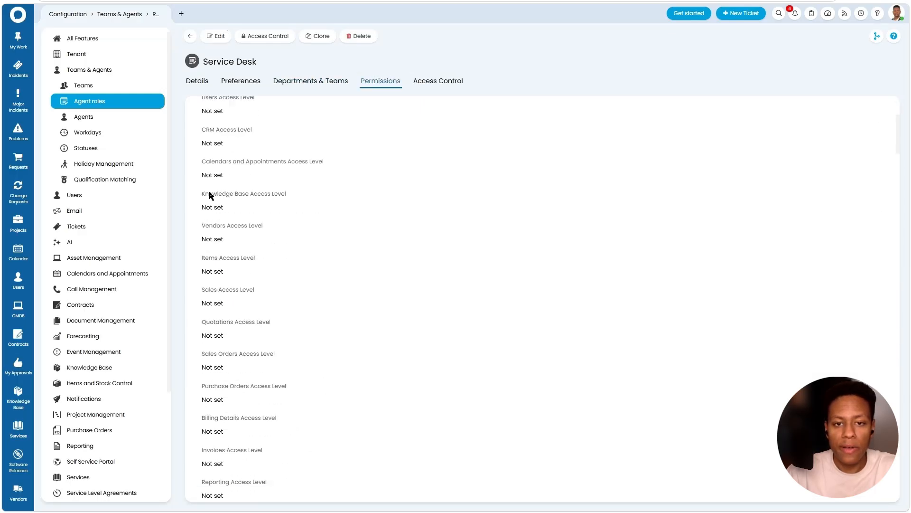
scroll(209, 197, down, 10)
drag(203, 62, 258, 59)
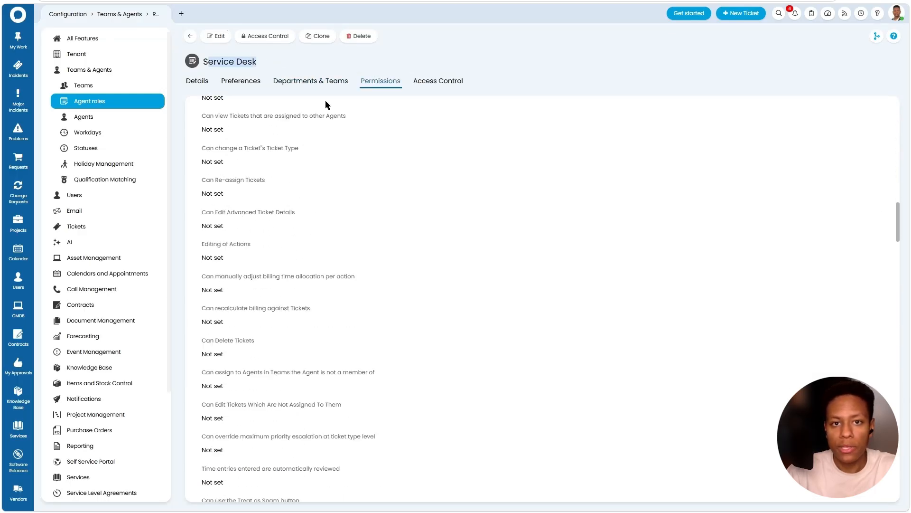
Add an agent role mapping from the group "Halo First Line Support" to the Service Desk role in Halo User & Agent Imports
click(326, 101)
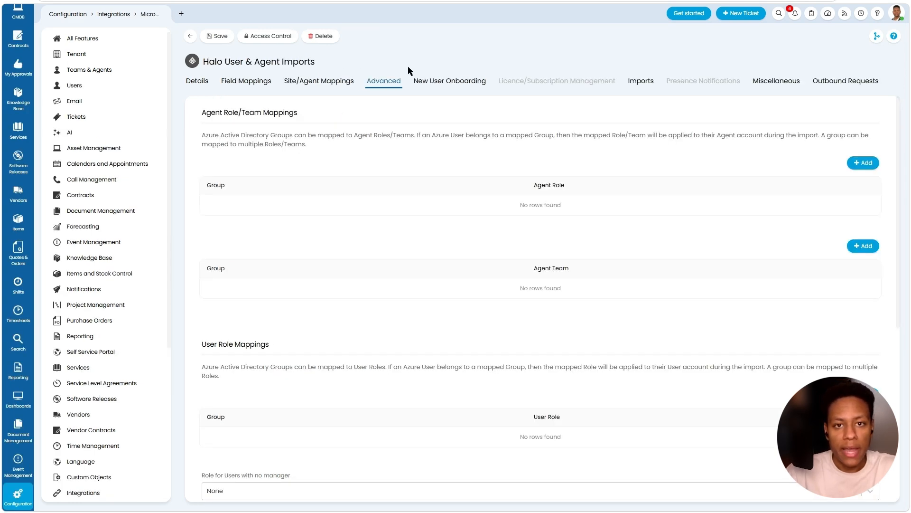
click(865, 163)
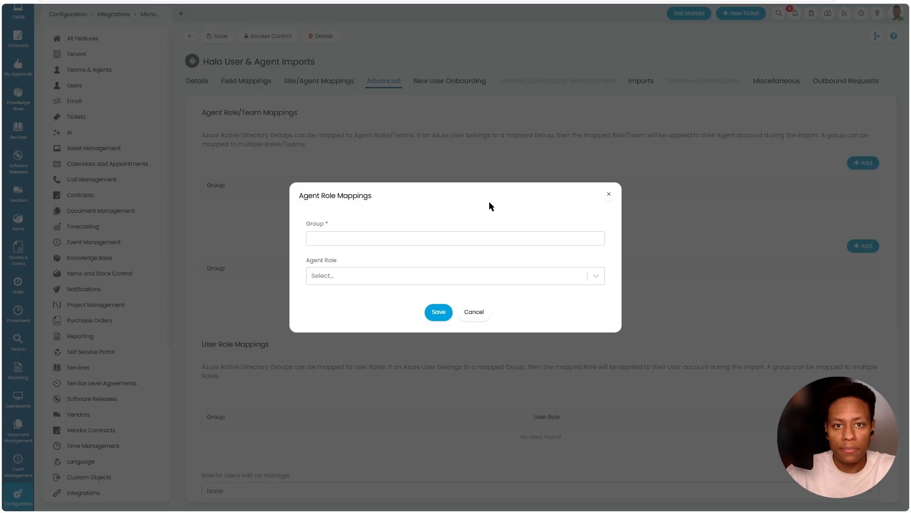
click(420, 239)
text(Halo First Line Support)
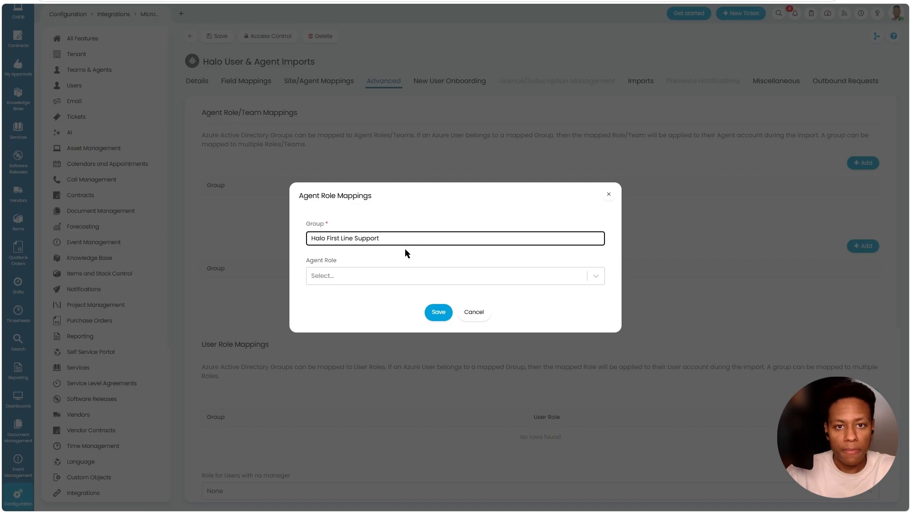
drag(326, 239, 429, 230)
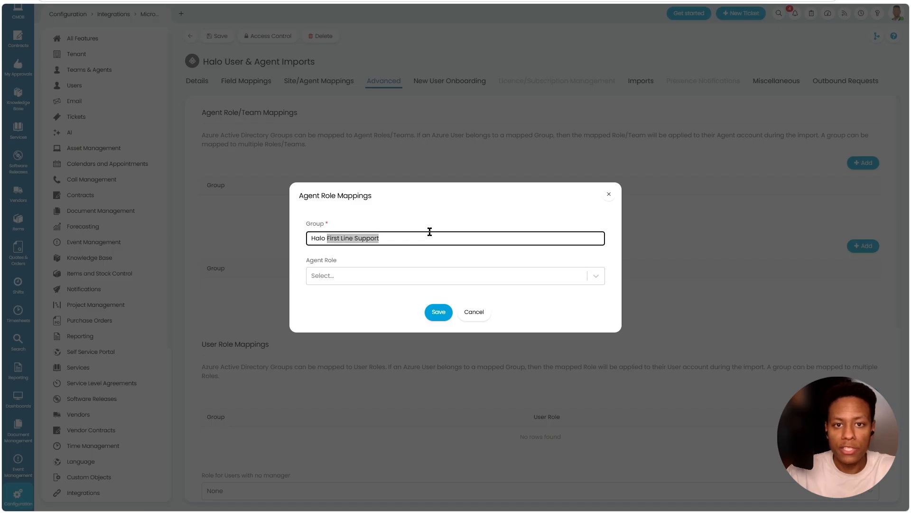
click(380, 274)
text(se)
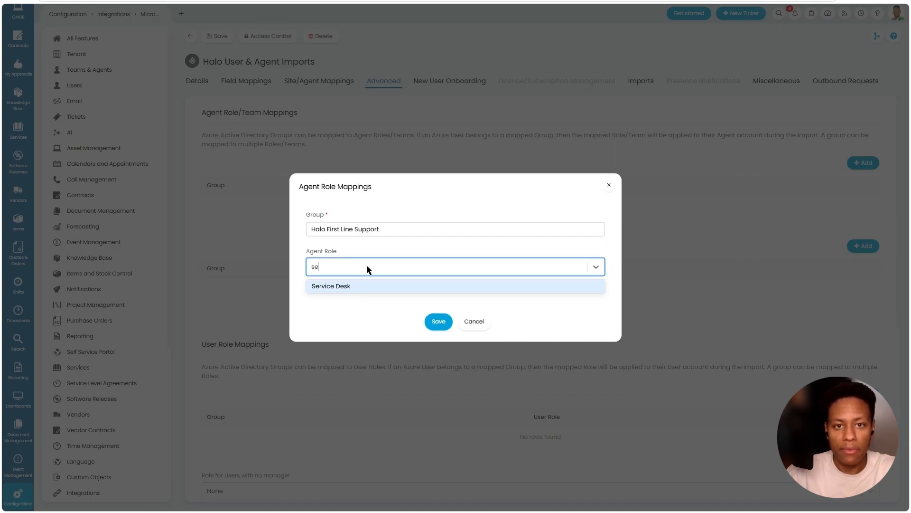
click(350, 285)
click(438, 312)
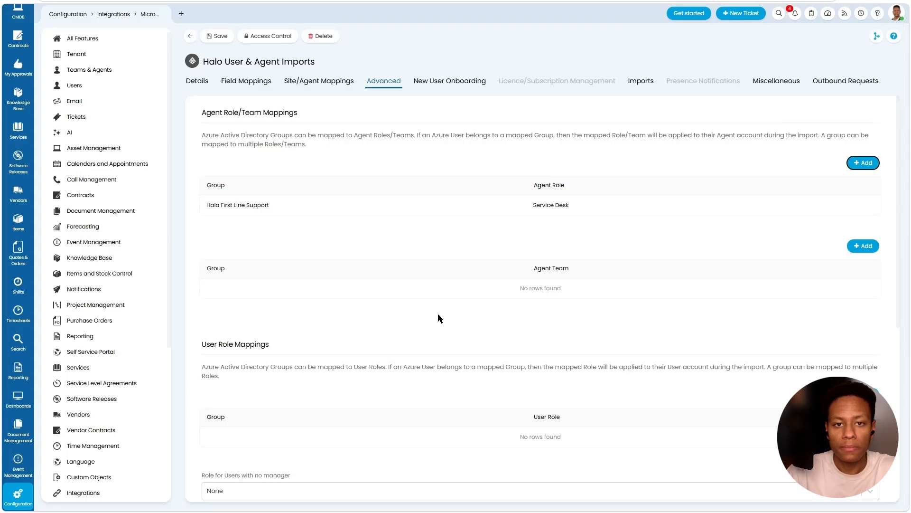
Map the group "Halo Administrators" to the HaloITSM Administrator agent role, and save the integration
click(866, 163)
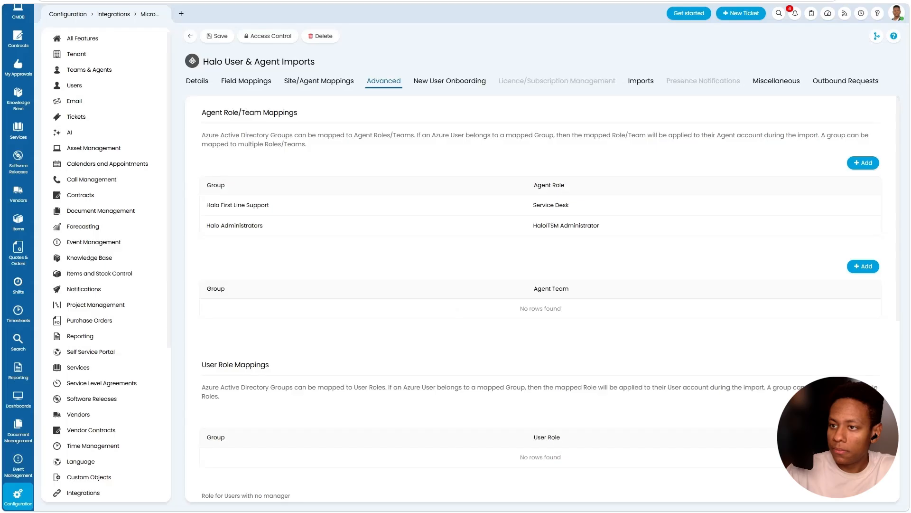
click(219, 40)
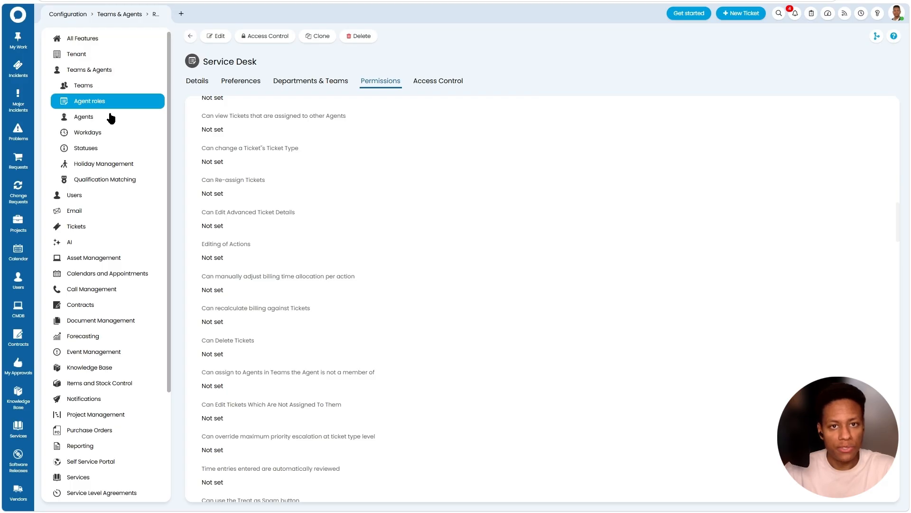
Replace the Change Manager role with IT Agent on the Principal ITSM Consultant's agent account, and save it
click(102, 117)
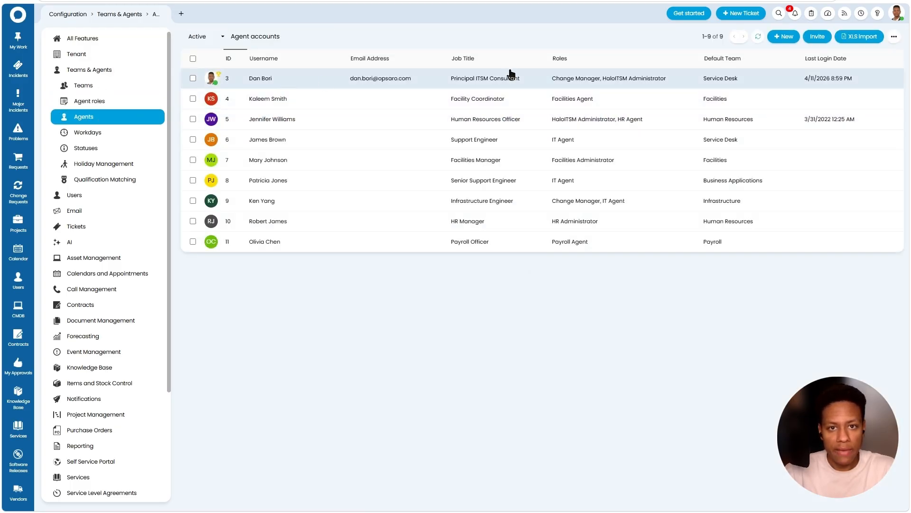
click(610, 83)
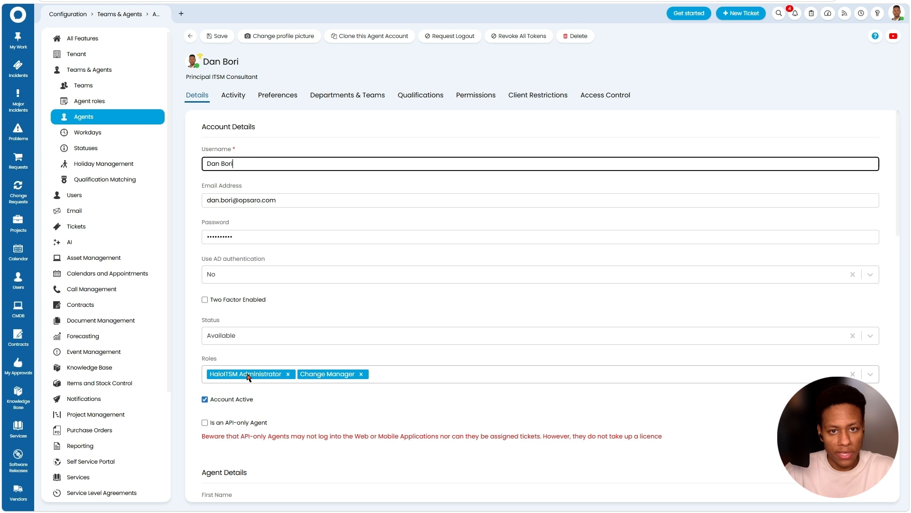
click(361, 374)
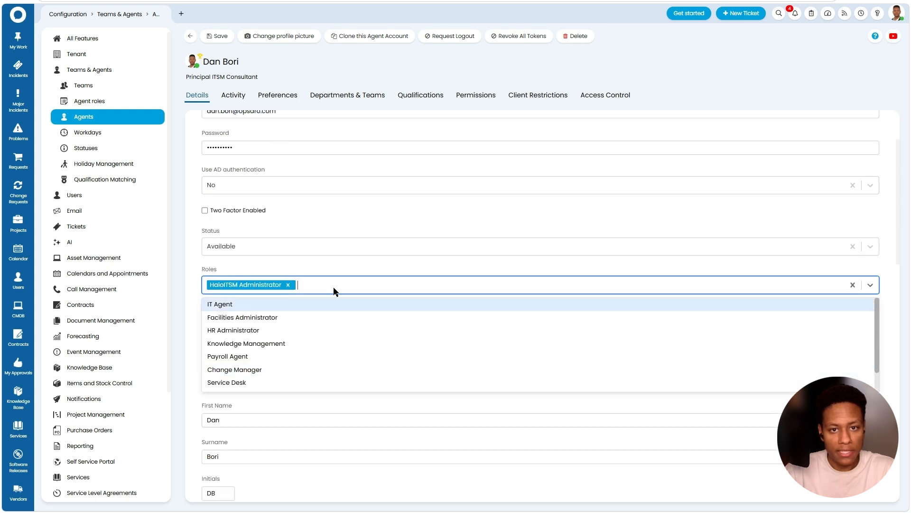
click(217, 38)
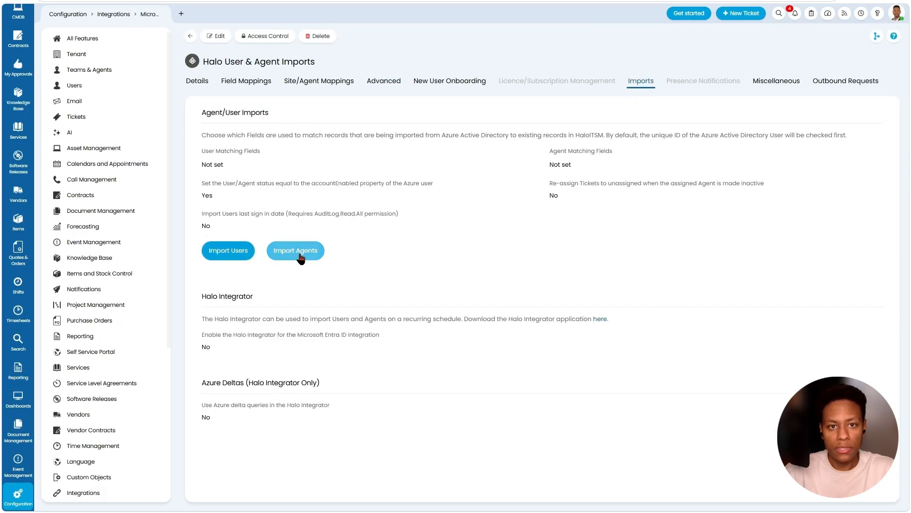
click(300, 250)
click(857, 53)
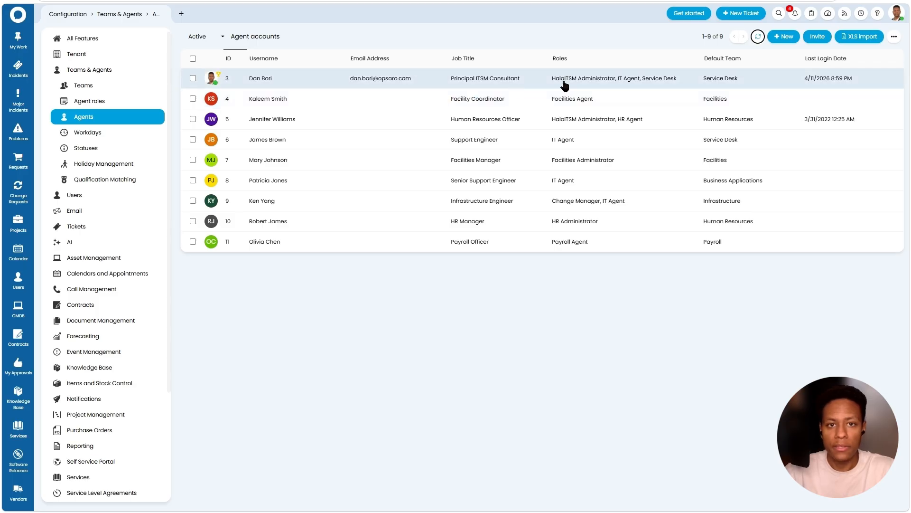
click(642, 86)
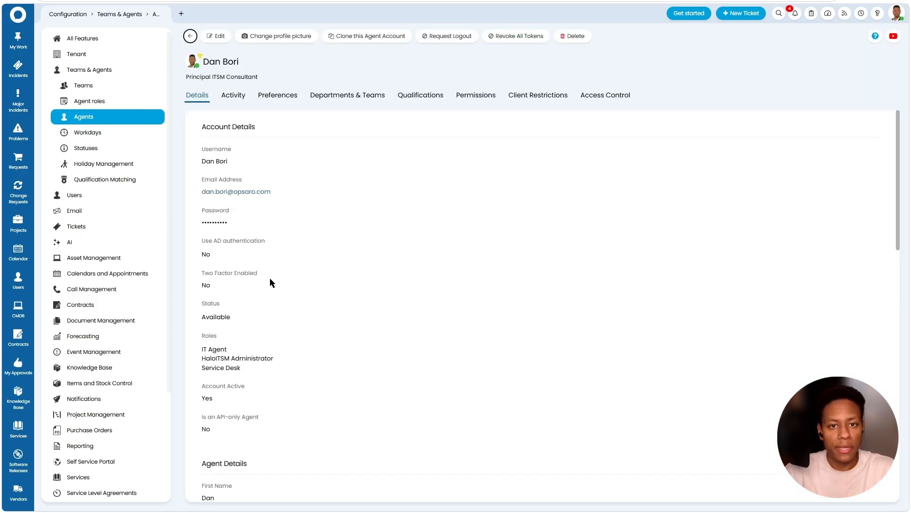
drag(203, 352, 251, 363)
click(244, 367)
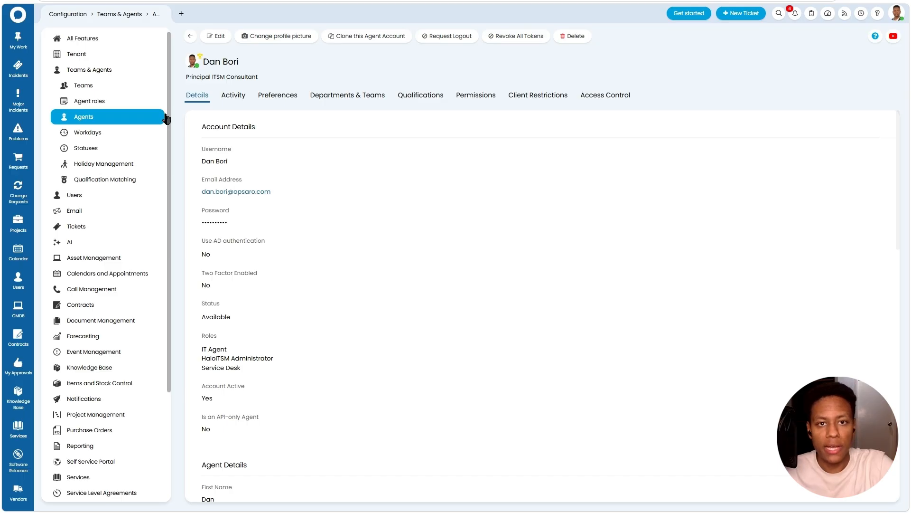
drag(202, 349, 227, 350)
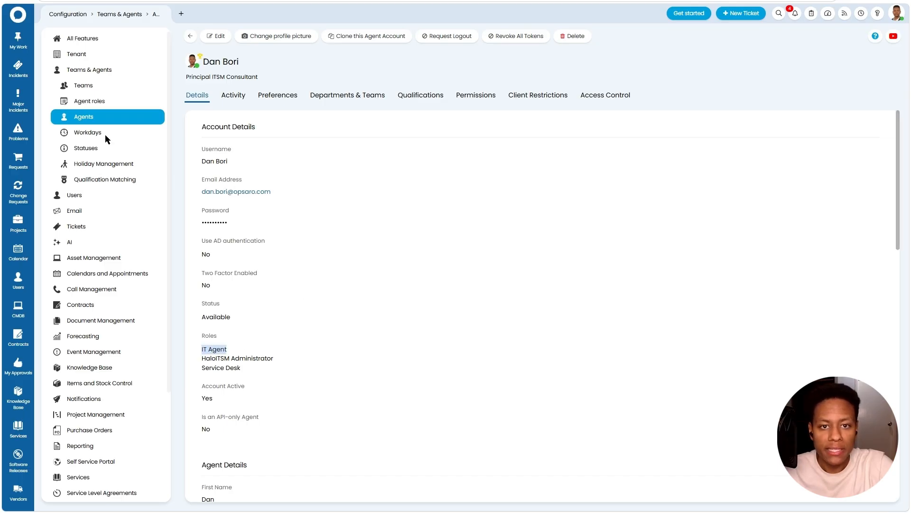
Rename the IT Agent role to "Standard Access"
click(87, 101)
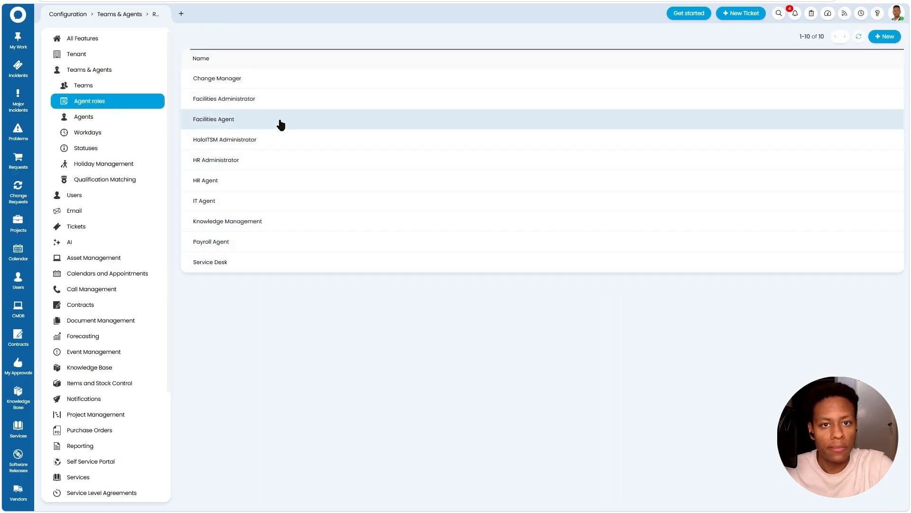
click(228, 200)
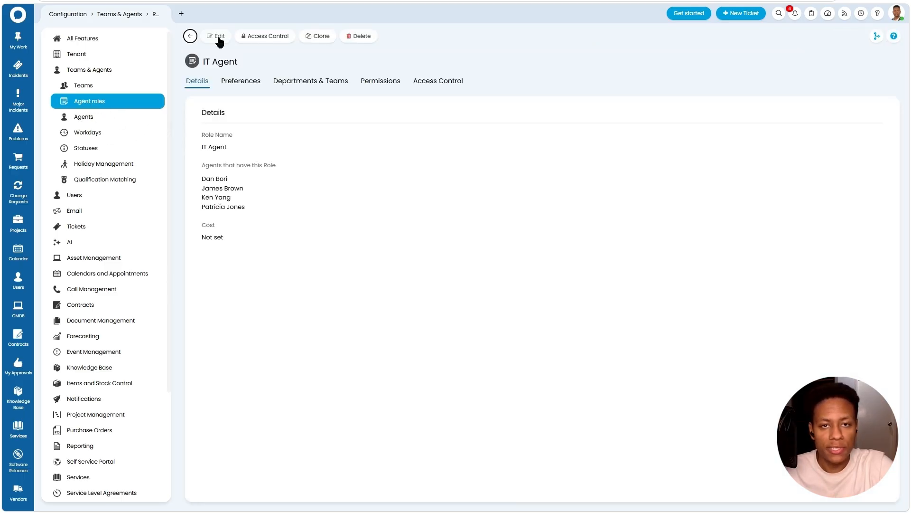
click(220, 36)
key(BackSpace)
key(BackSpace)
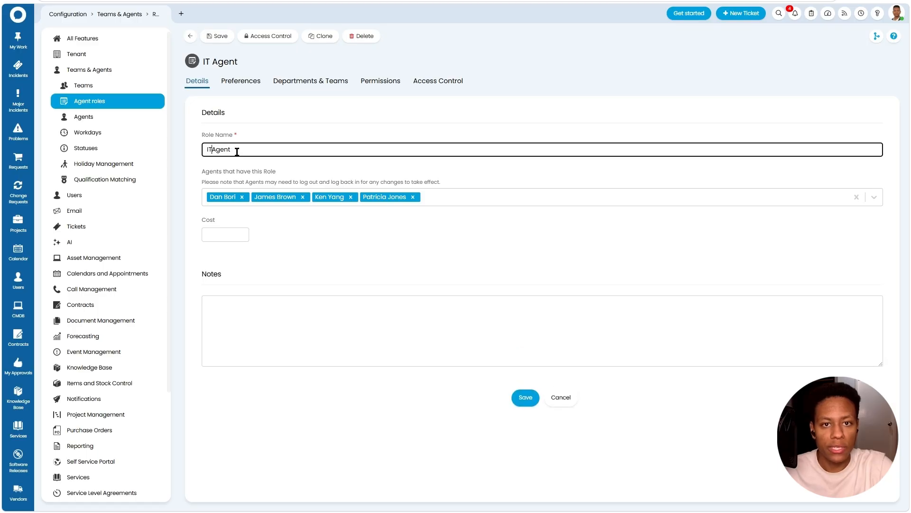
key(ctrl+a)
text(Standard)
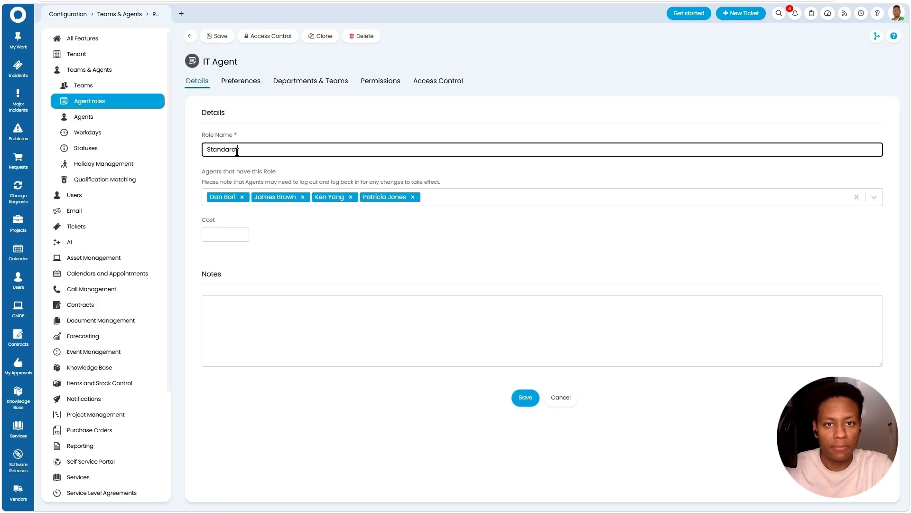
text( Access)
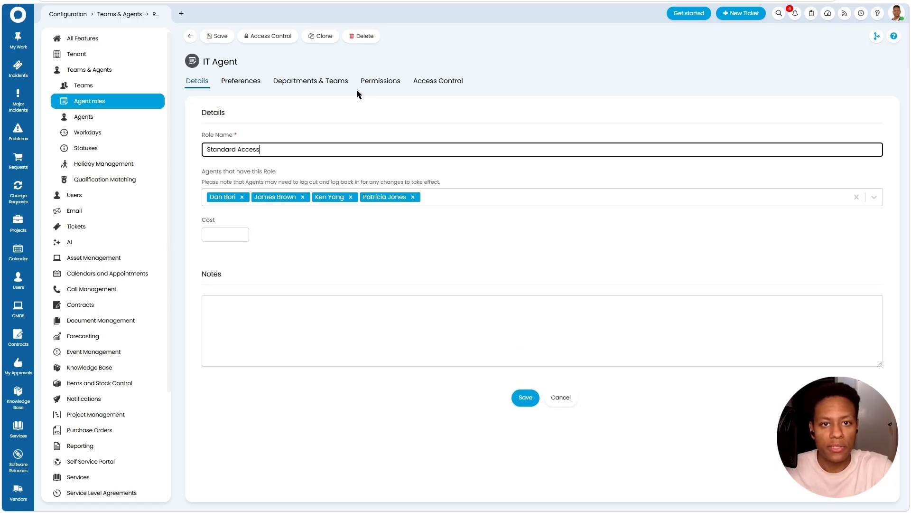
Check the feature access levels in the renamed role's permissions, and save the role
click(375, 82)
scroll(225, 230, down, 20)
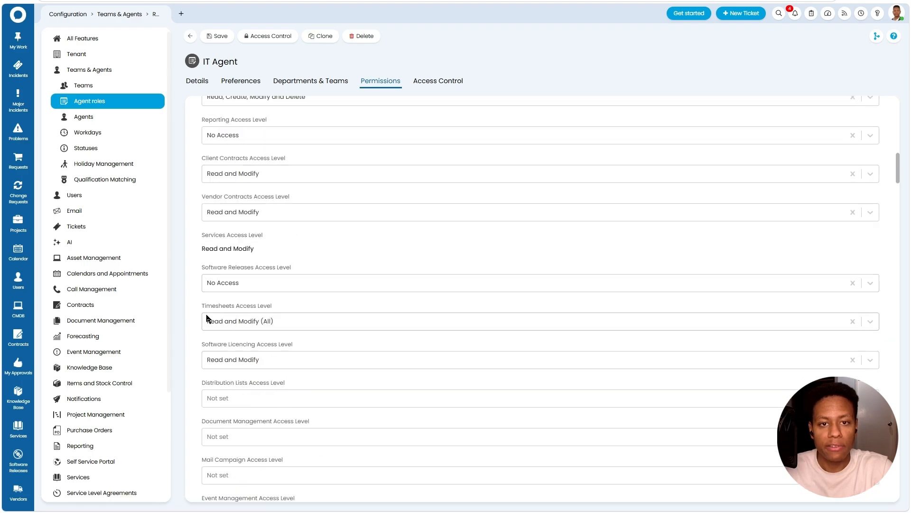
click(218, 36)
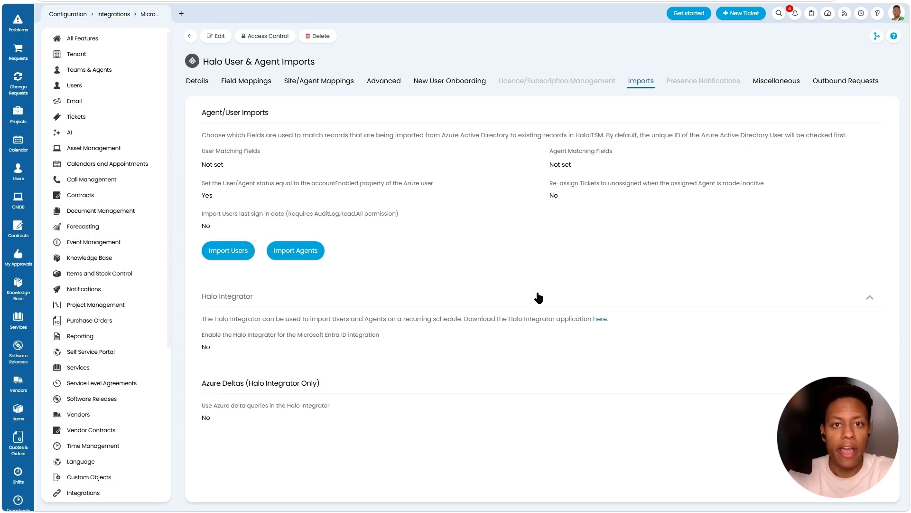
Create an agent role named "Finance" and save it
click(190, 37)
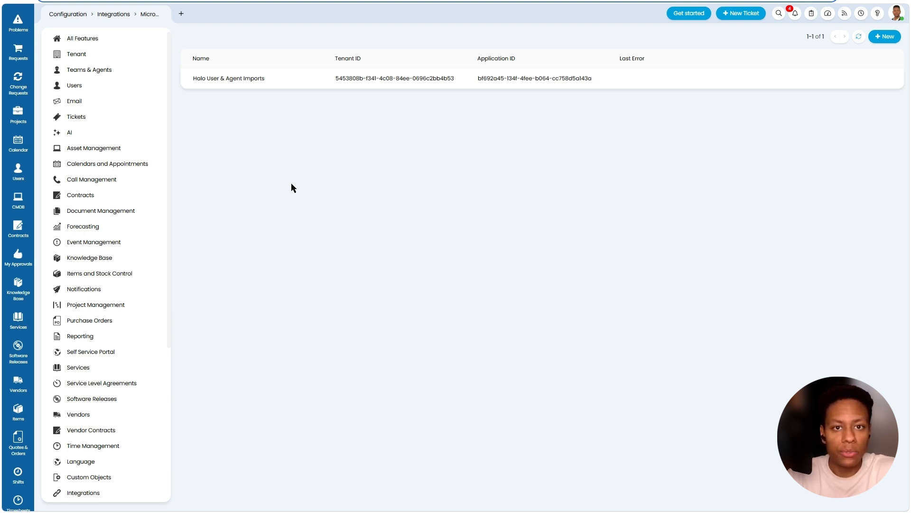
key(ctrl+Tab)
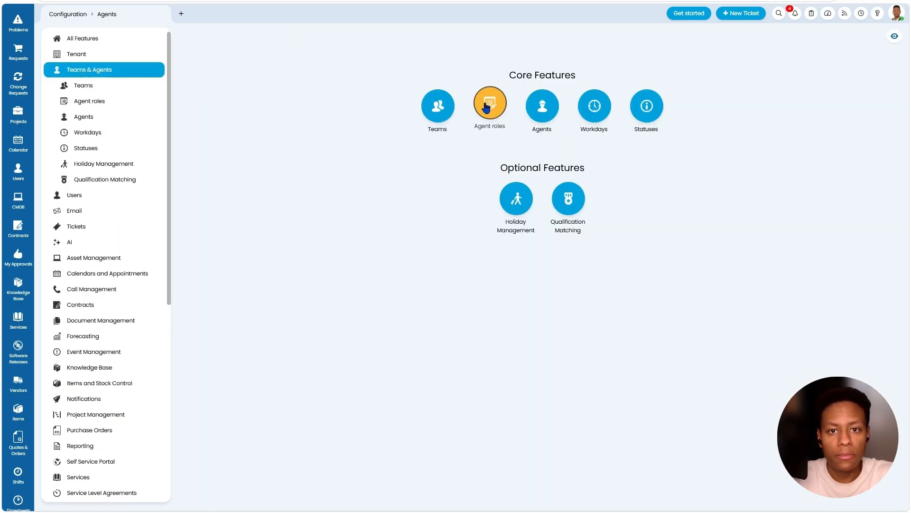
click(488, 105)
click(873, 38)
text(Halo)
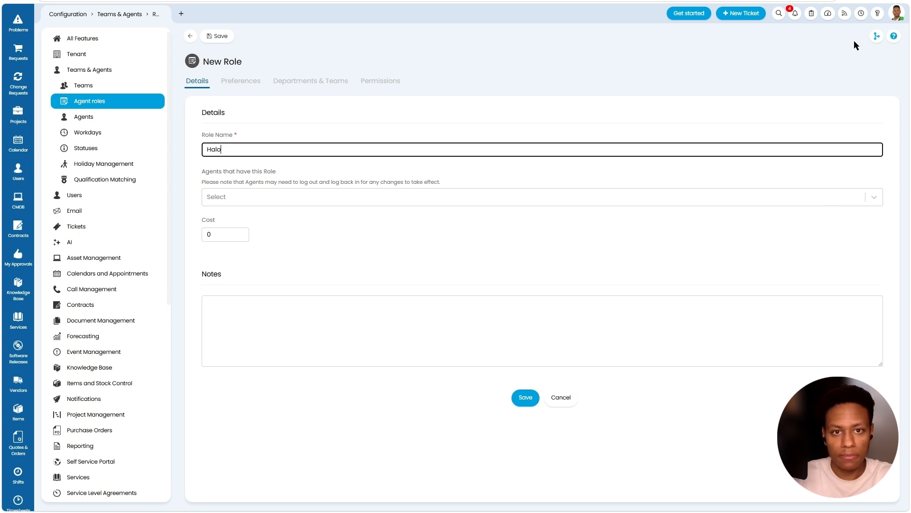
text(a)
key(BackSpace)
key(BackSpace)
key(BackSpace)
key(BackSpace)
key(BackSpace)
text(Finance)
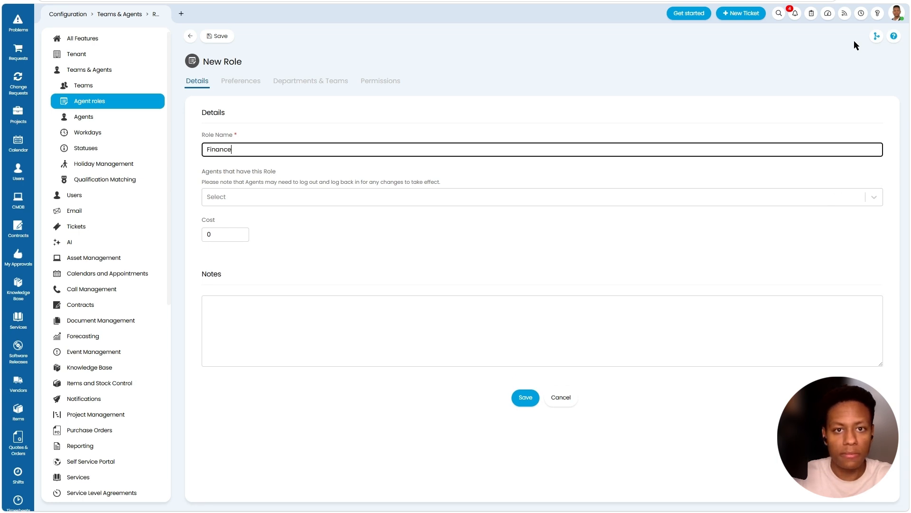
click(224, 36)
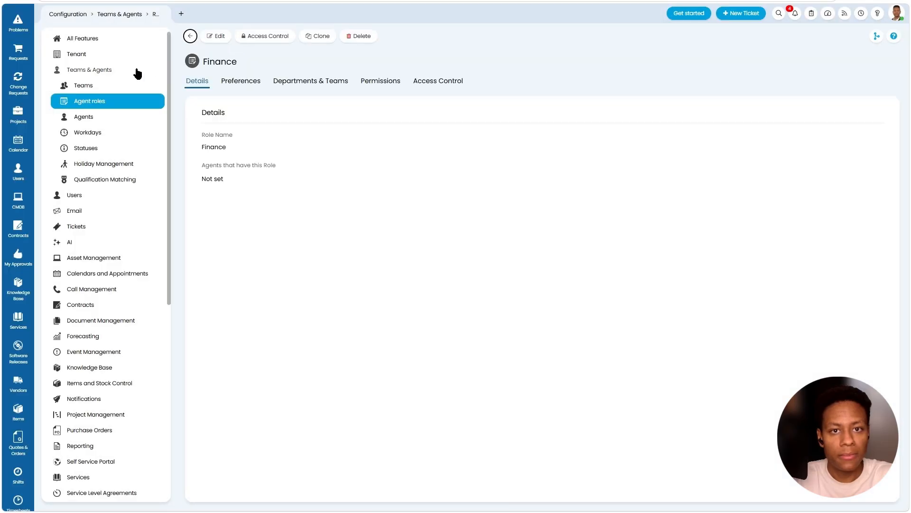
Add the Finance team to the Finance role, keeping Can be assigned to enabled
click(95, 100)
click(235, 141)
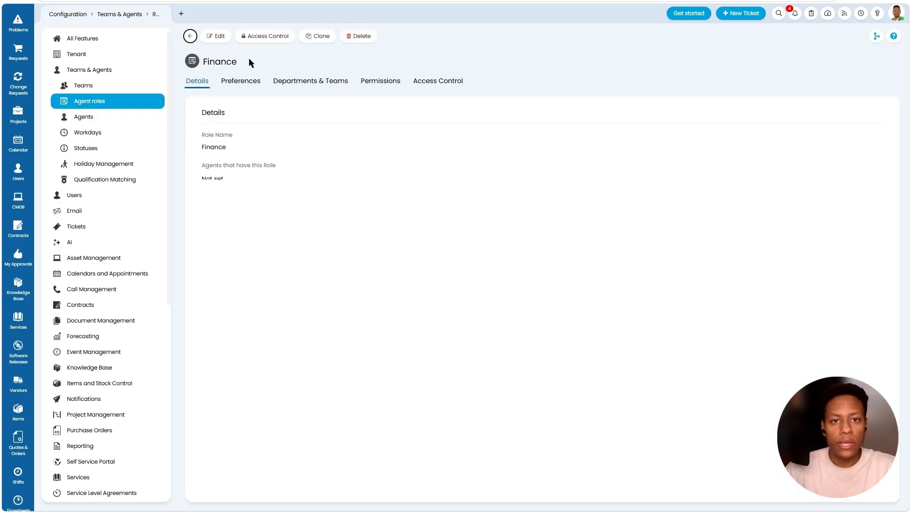
click(216, 36)
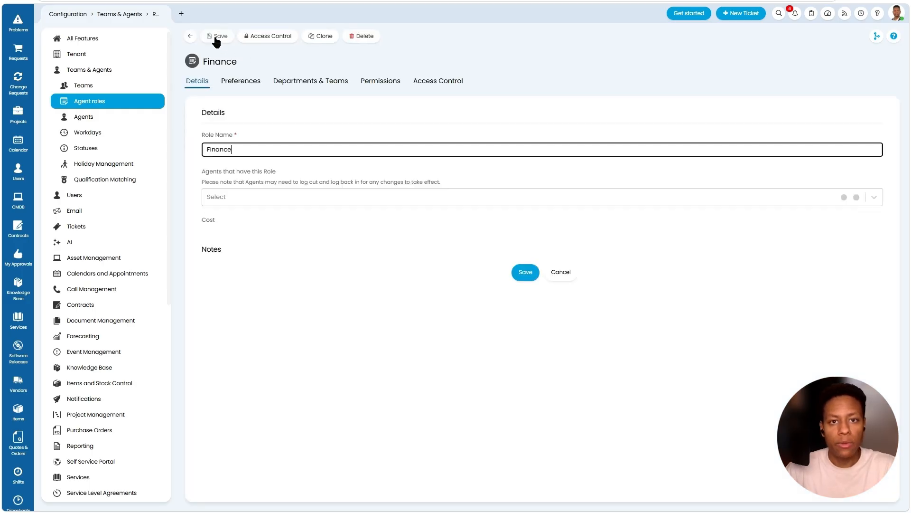
click(304, 81)
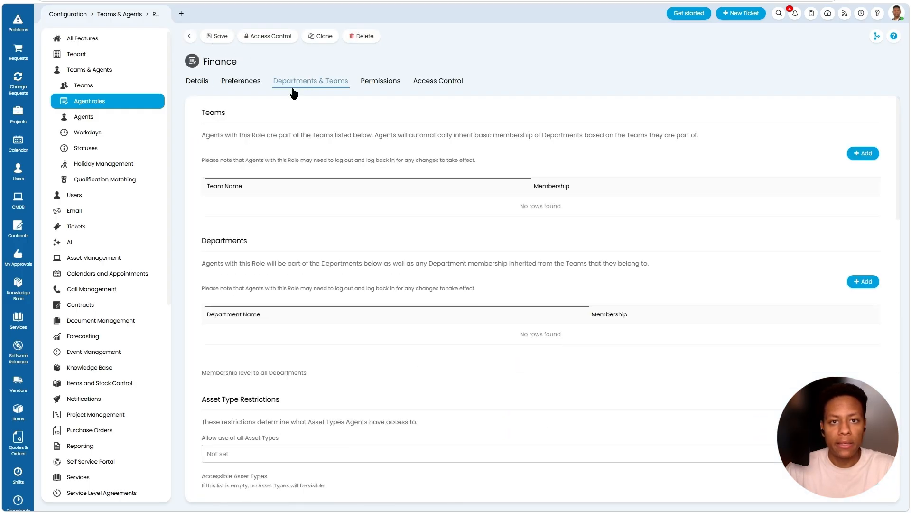
click(863, 153)
click(488, 189)
click(490, 191)
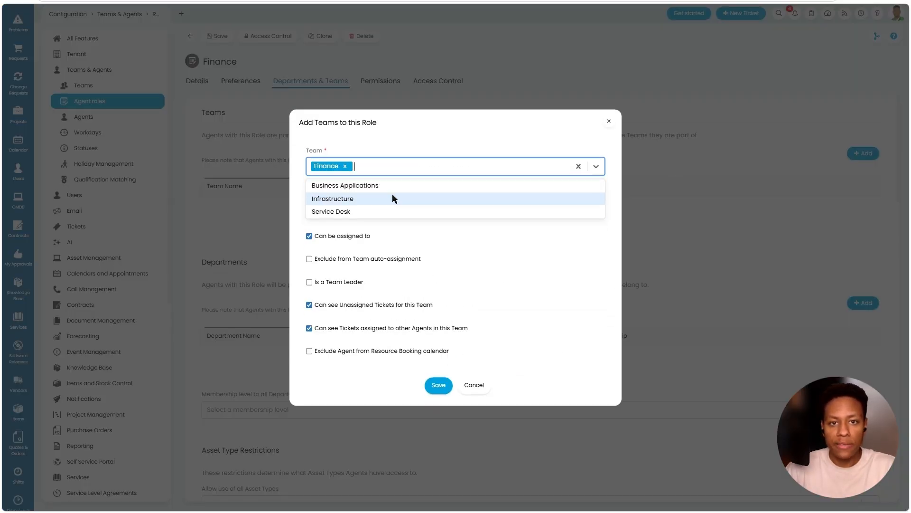
click(400, 144)
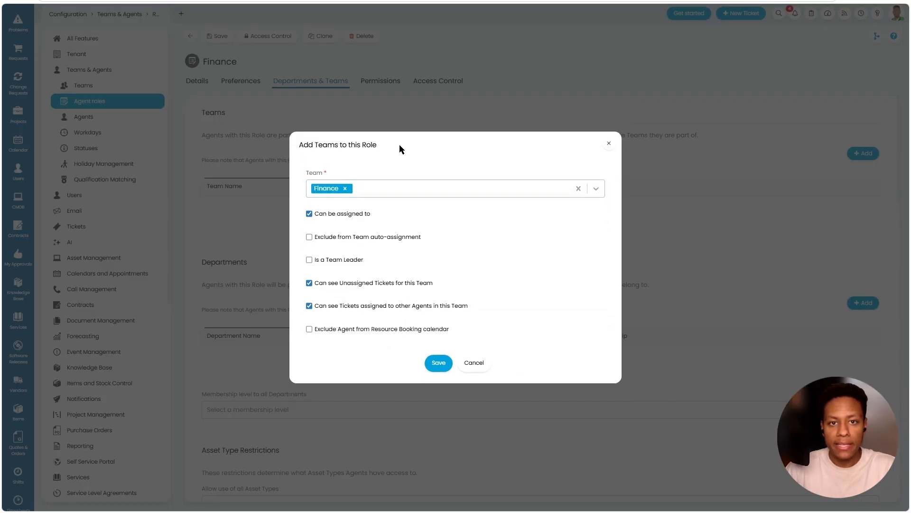
click(437, 363)
click(864, 154)
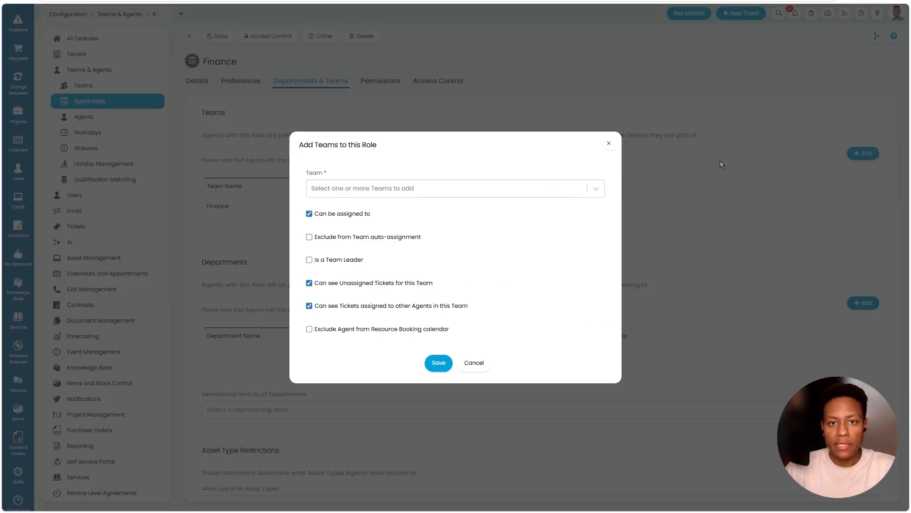
click(544, 190)
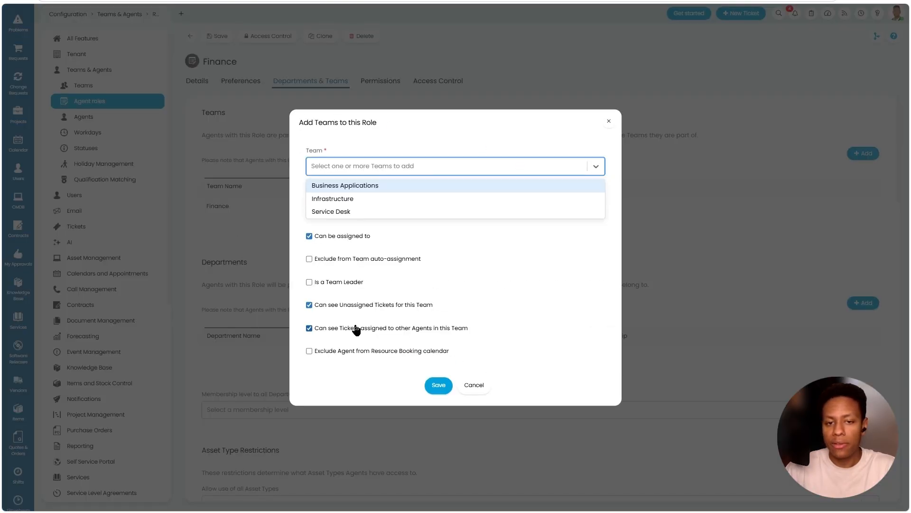
click(242, 150)
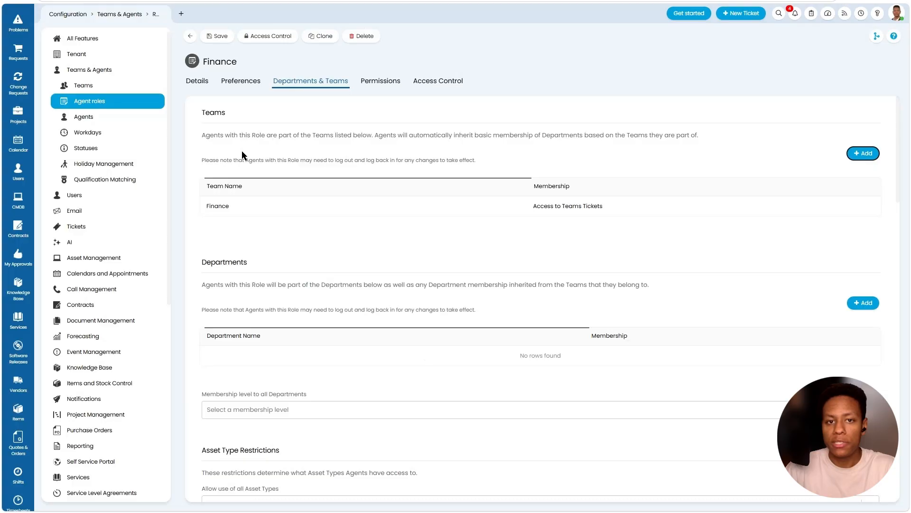
Save the Finance role, and review its general permissions and feature access levels
click(212, 40)
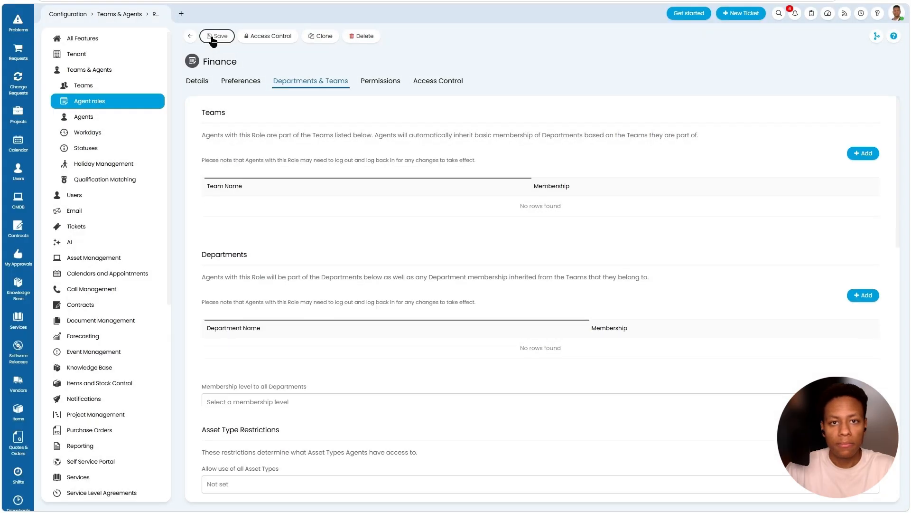
click(379, 80)
scroll(255, 231, down, 10)
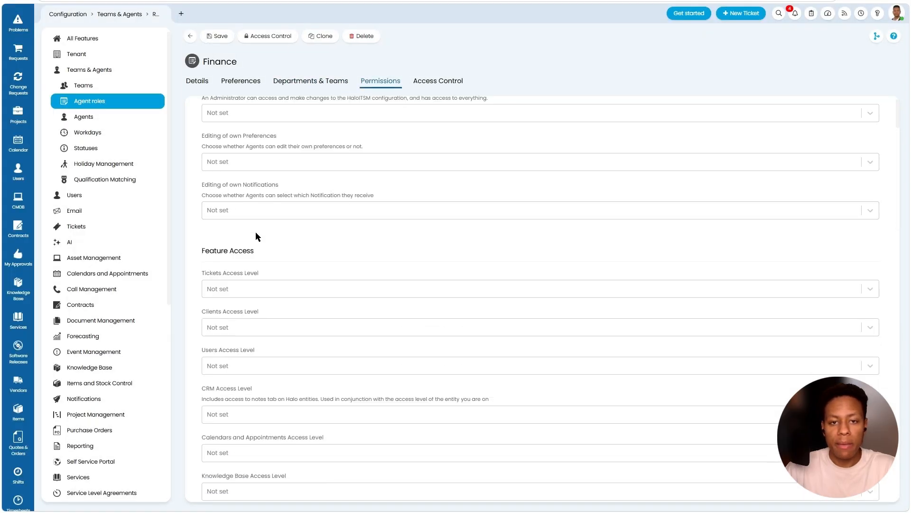
scroll(246, 317, up, 7)
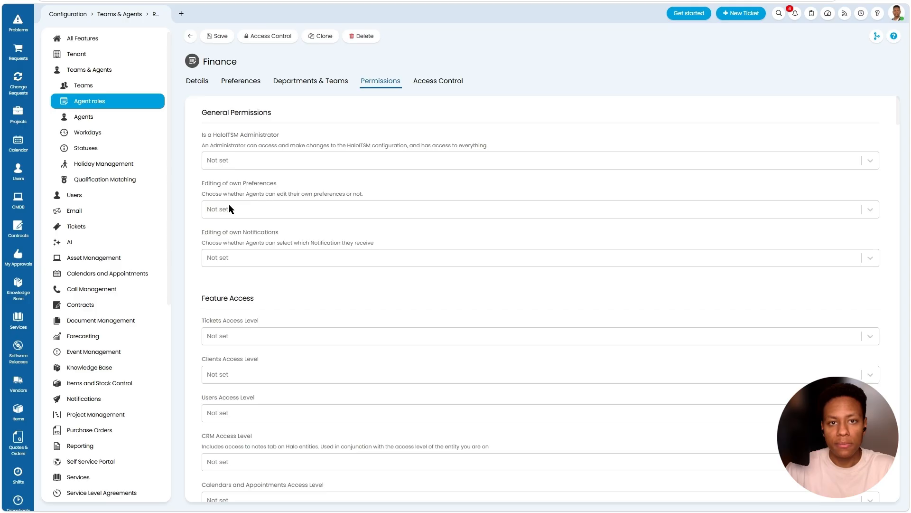
click(187, 37)
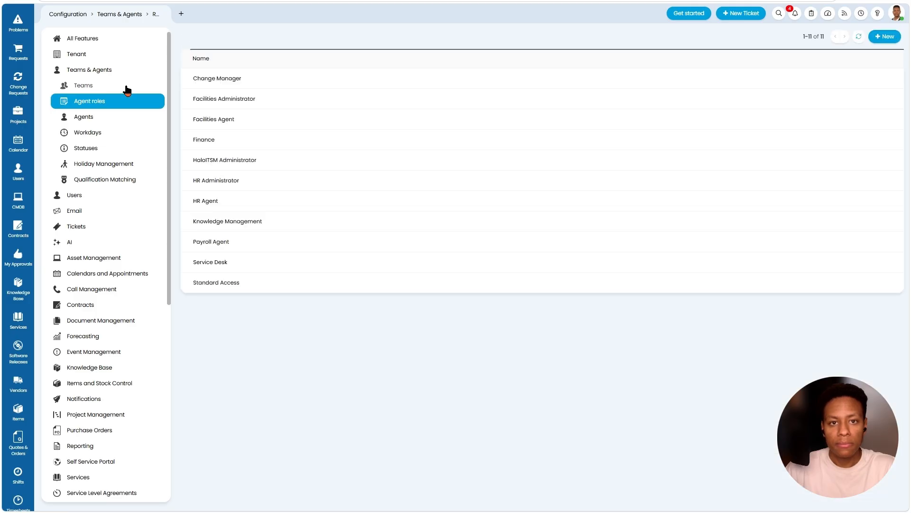
Rename the Payroll team to "Finance", set it as active so it shows in lists, and save it
click(139, 88)
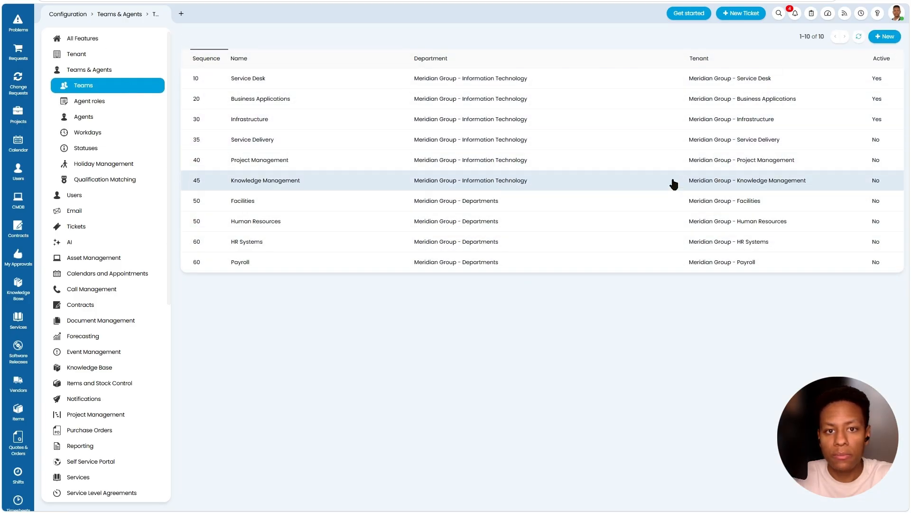
click(253, 267)
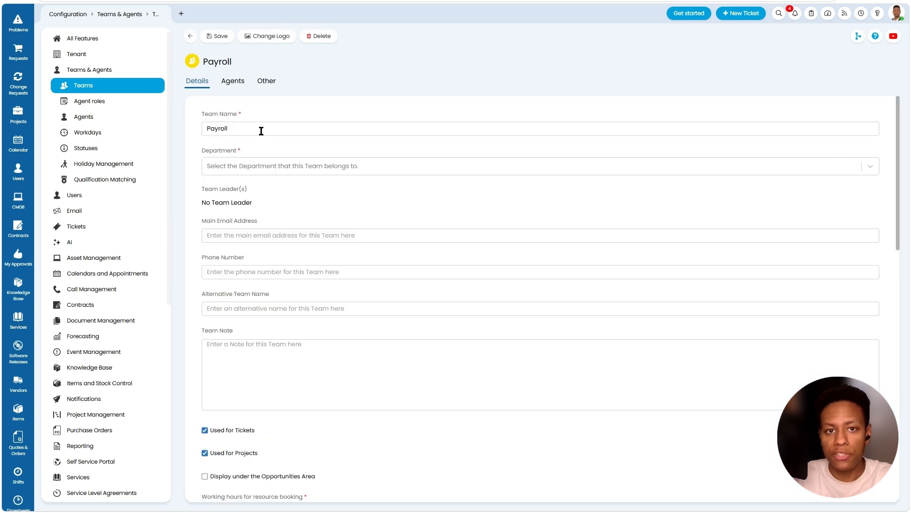
triple_click(269, 128)
text(Finance)
scroll(285, 332, down, 4)
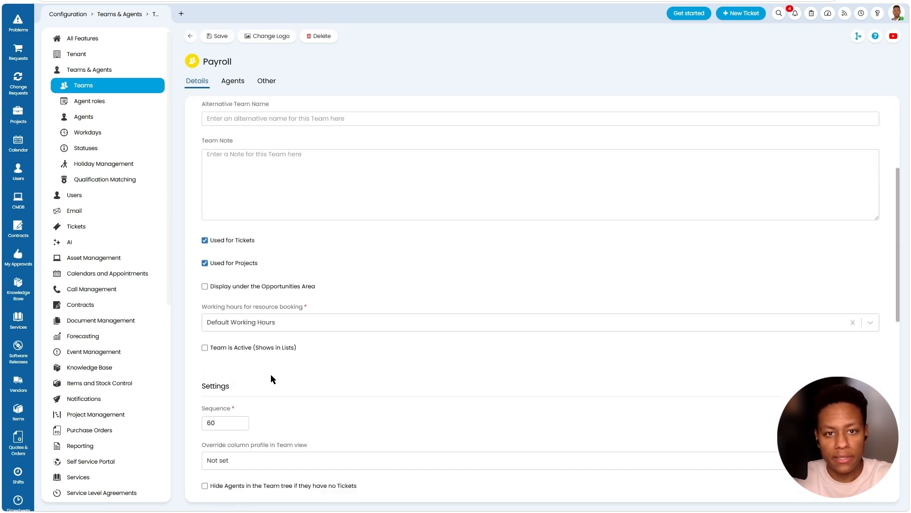
click(251, 351)
click(217, 36)
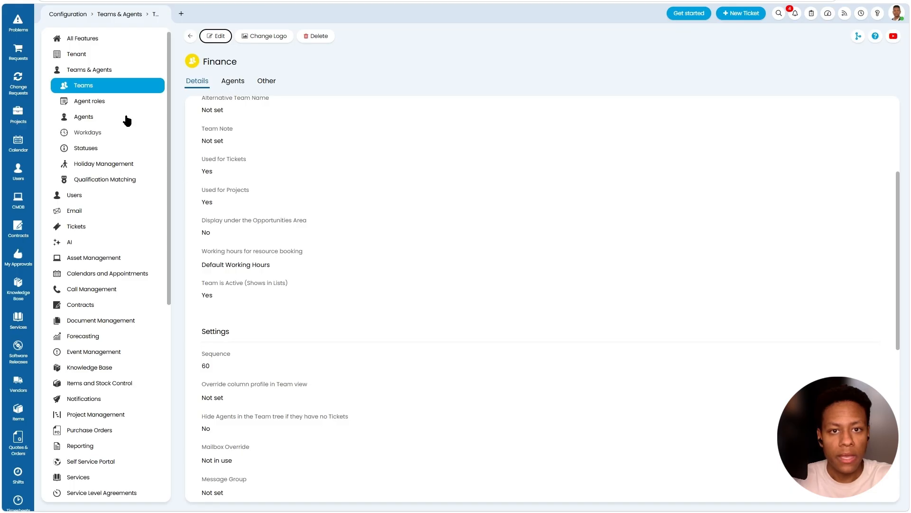
Find the Microsoft Entra ID integration and open the advanced settings of the Halo User & Agent Imports connection
click(104, 41)
click(485, 77)
text(entra)
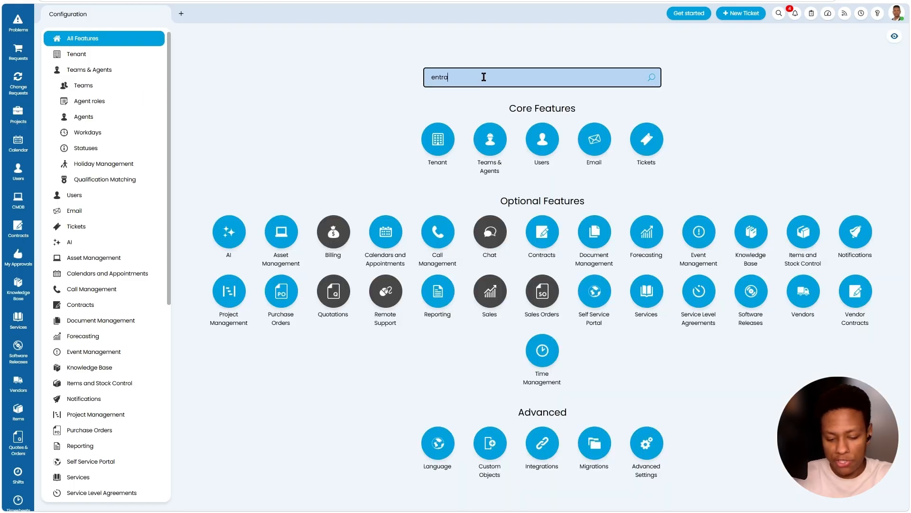
click(546, 131)
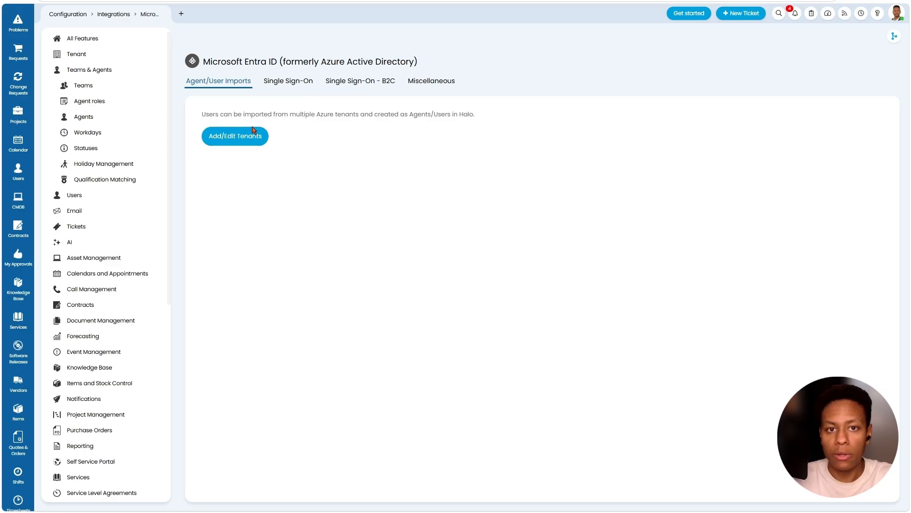
click(252, 135)
click(293, 81)
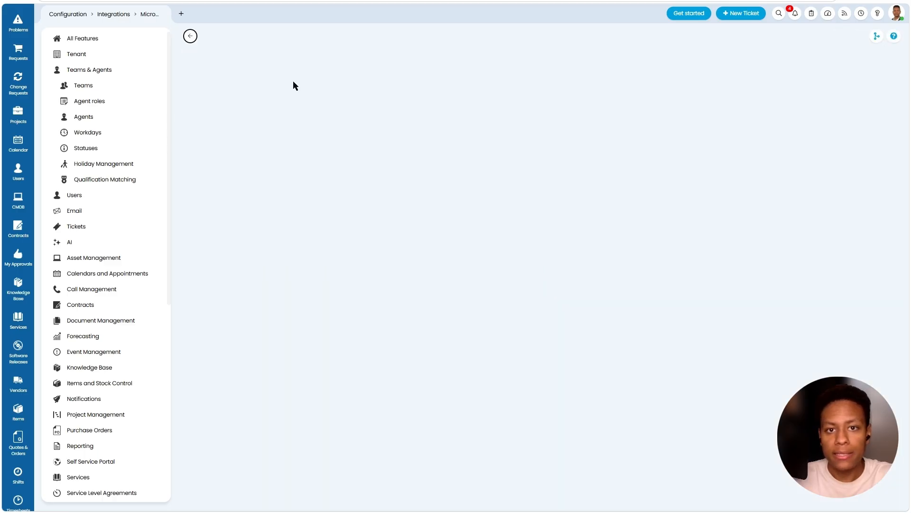
click(383, 82)
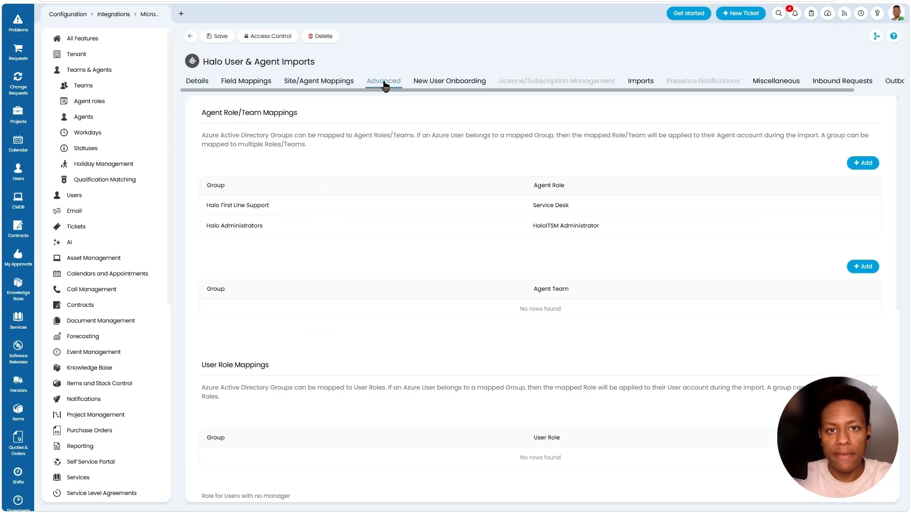
Map the "Halo Finance" group to the Finance agent role, and save the import configuration
click(865, 165)
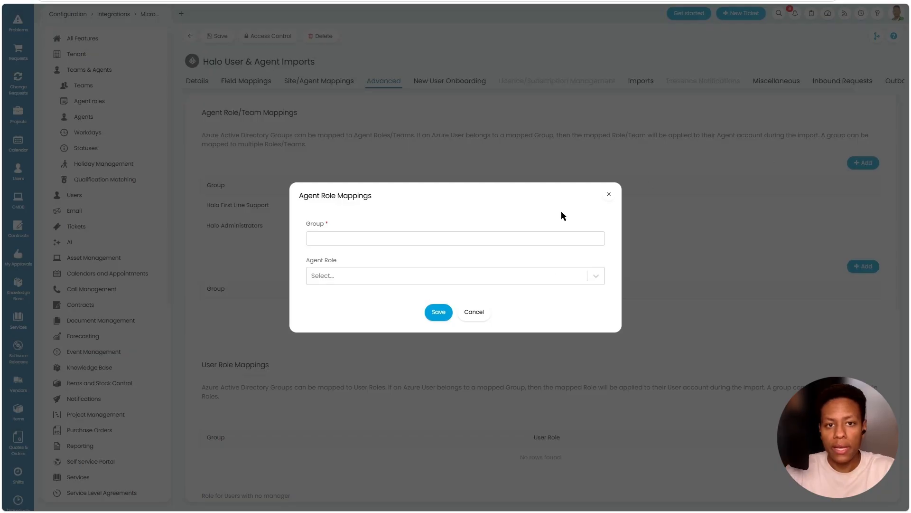
click(508, 235)
text(Halo)
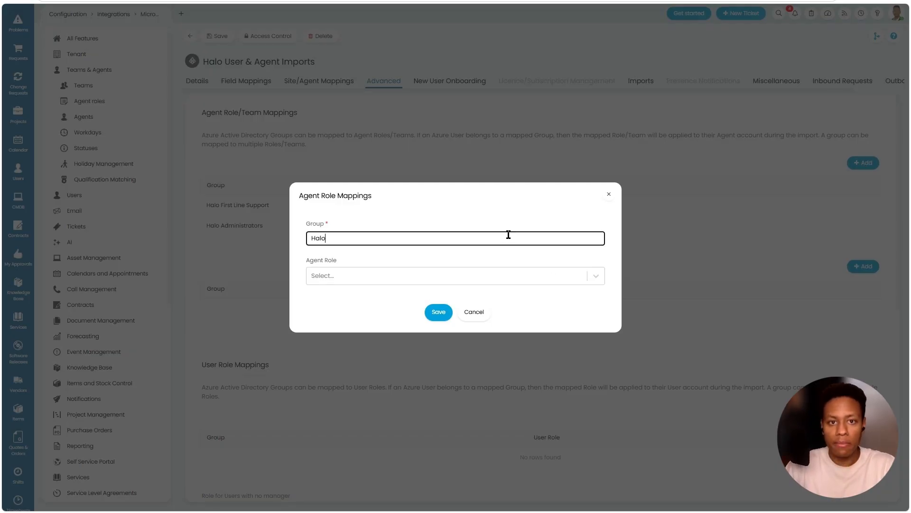
text( Fi)
key(BackSpace)
text(in)
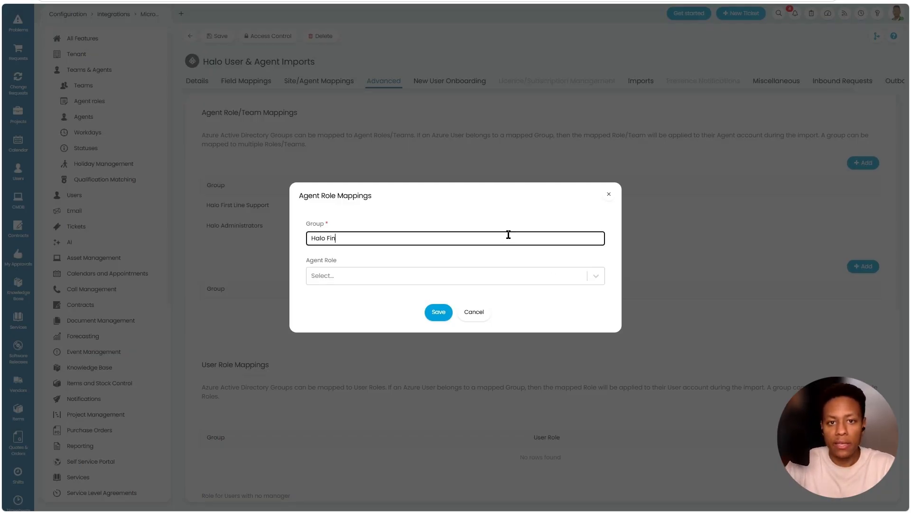
text(ance)
key(Tab)
text(fin)
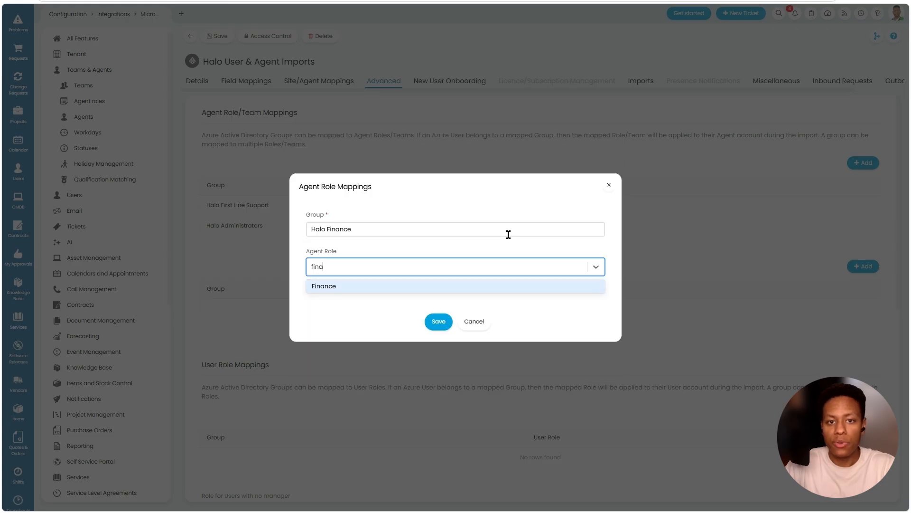
key(Return)
click(436, 313)
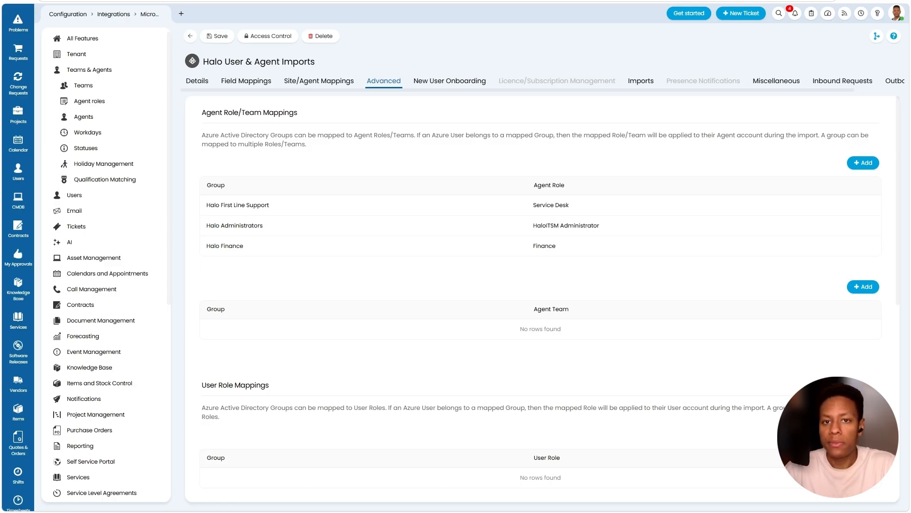
click(642, 82)
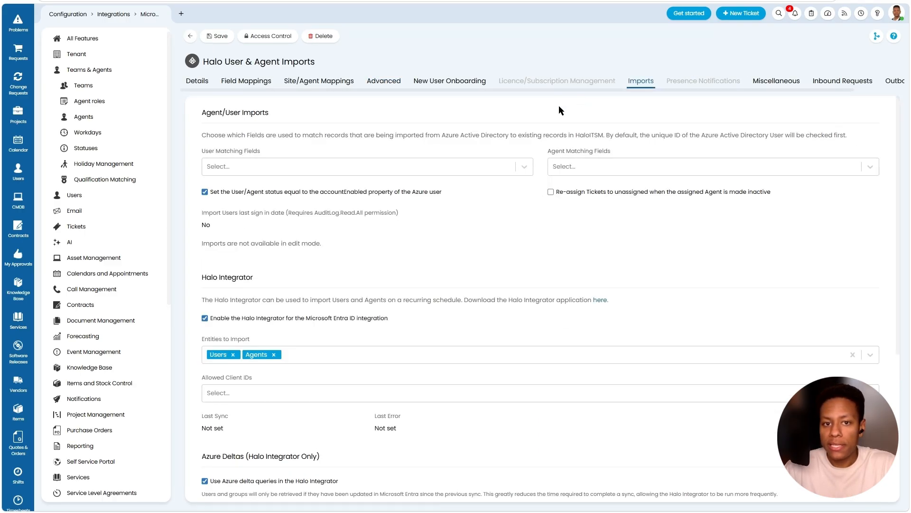
click(221, 38)
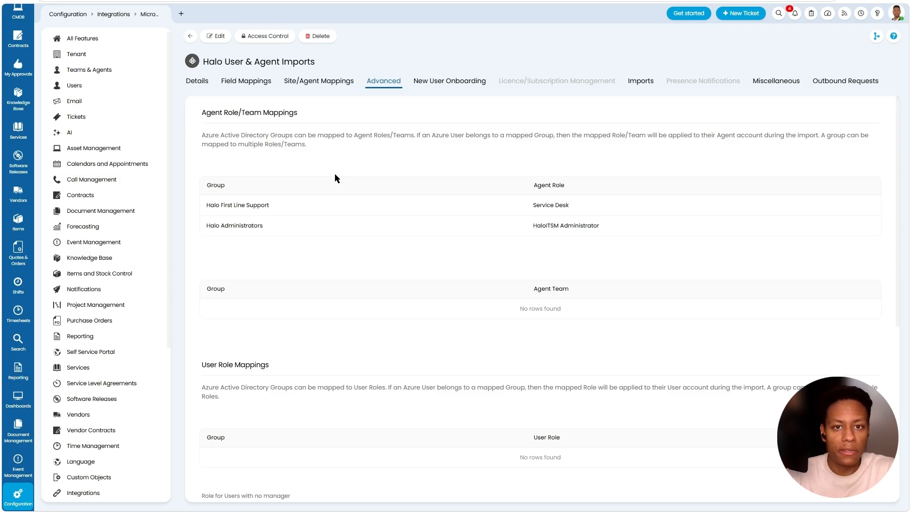
Check the existing site and agent mappings, and look up the users and sites held in the system
click(319, 81)
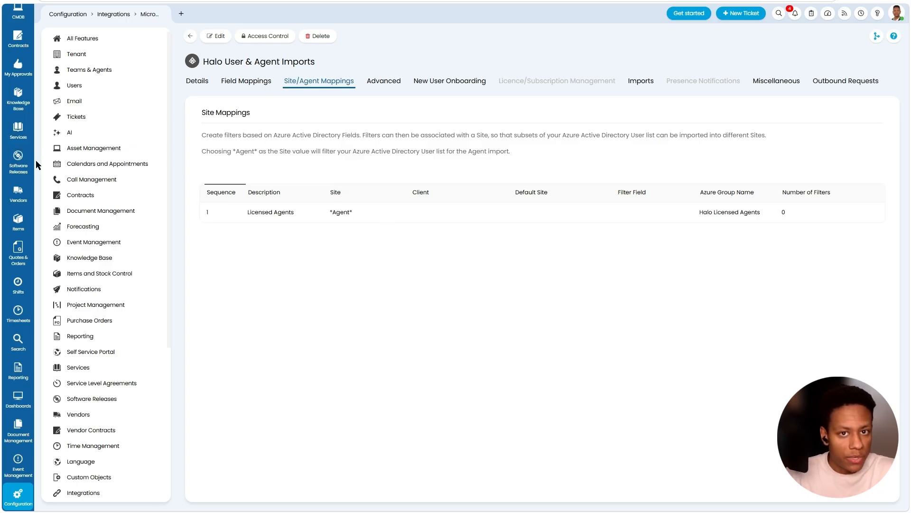
scroll(19, 176, up, 4)
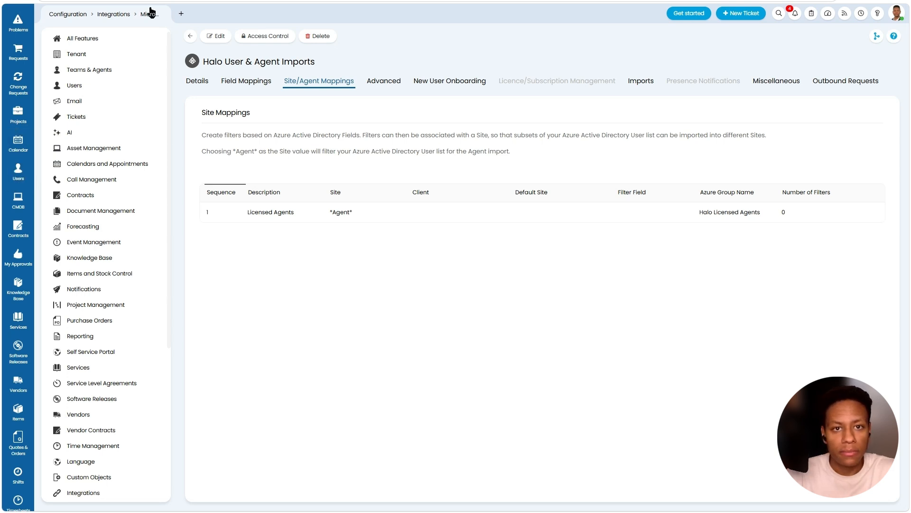
click(18, 171)
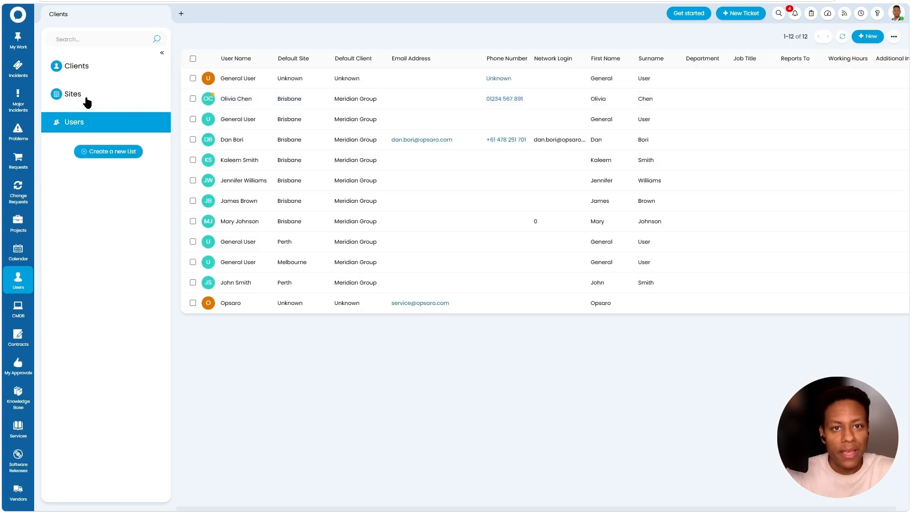
click(74, 95)
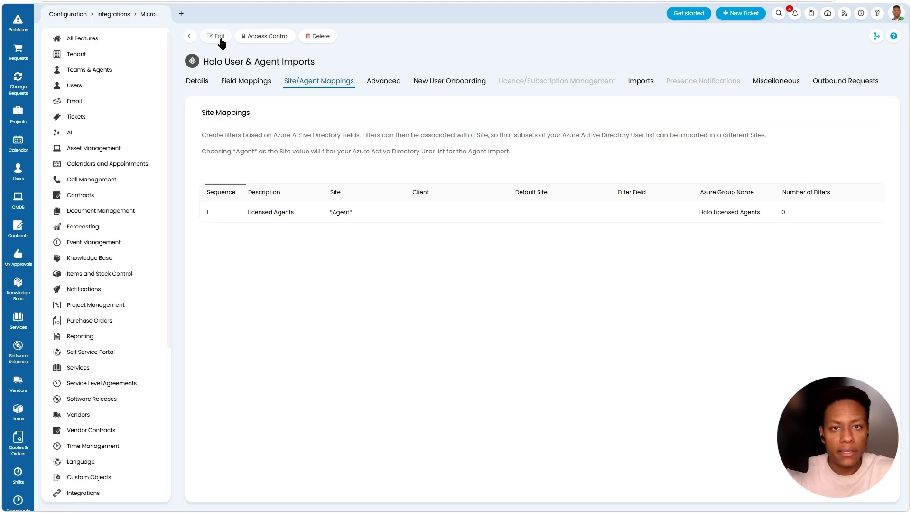
Add a site mapping to the existing site Meridian Group/Brisbane with sequence 1
click(220, 36)
click(867, 170)
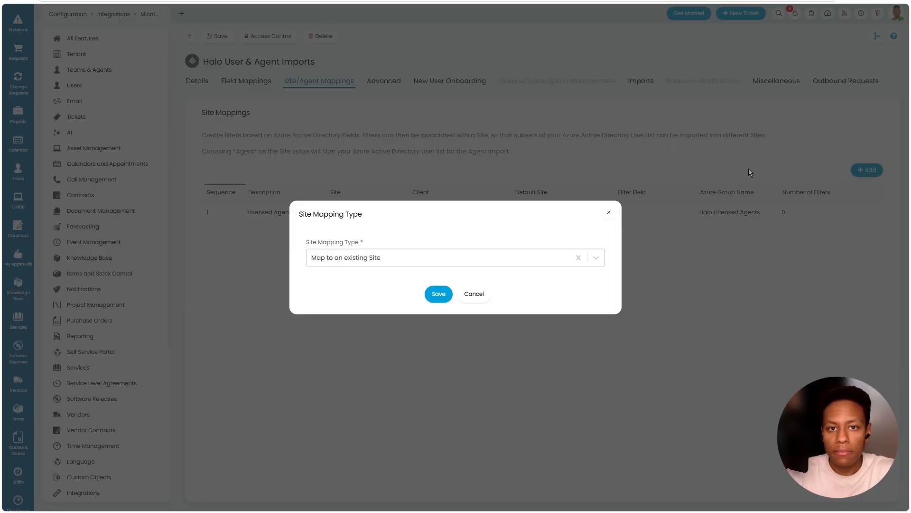
click(437, 294)
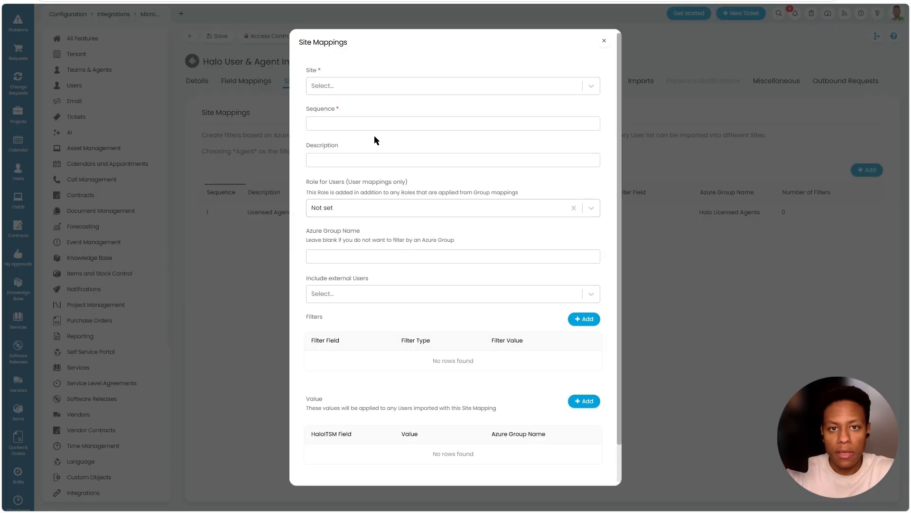
click(370, 84)
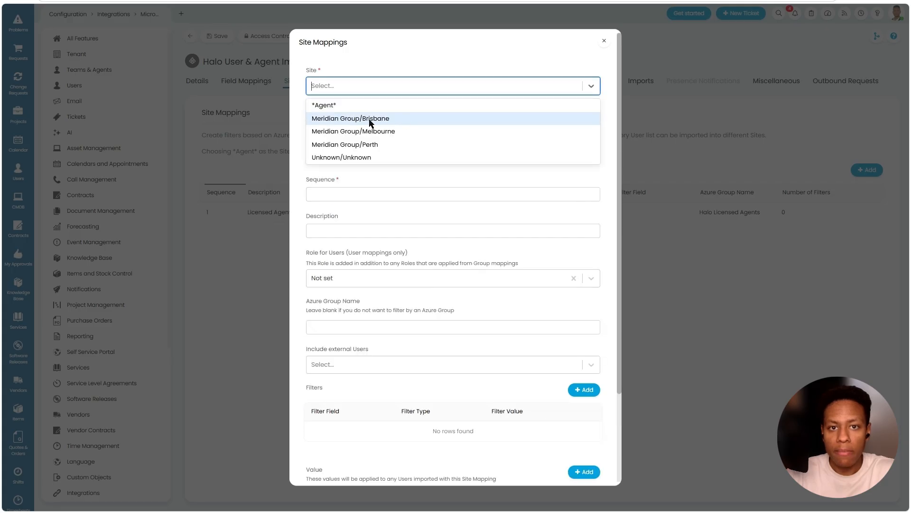
click(420, 118)
click(406, 121)
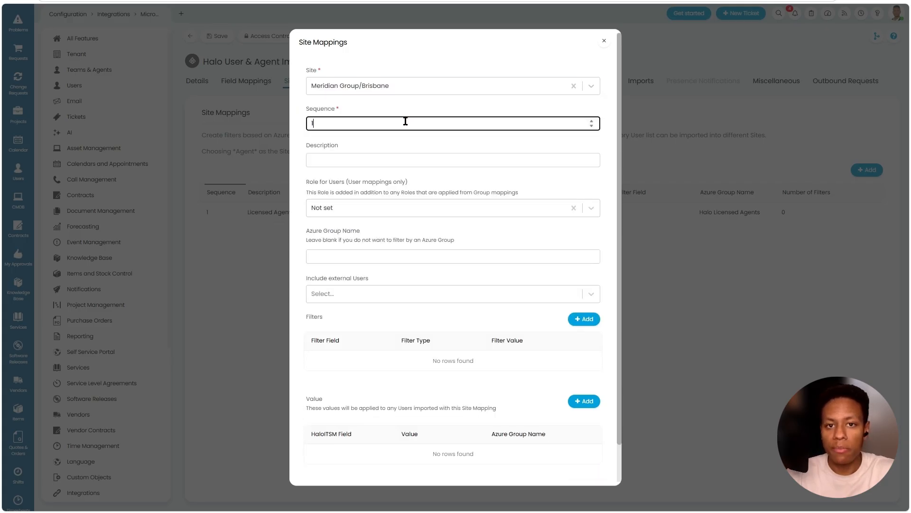
Enter "Halo End-Users" as the description of the Brisbane site mapping
click(440, 160)
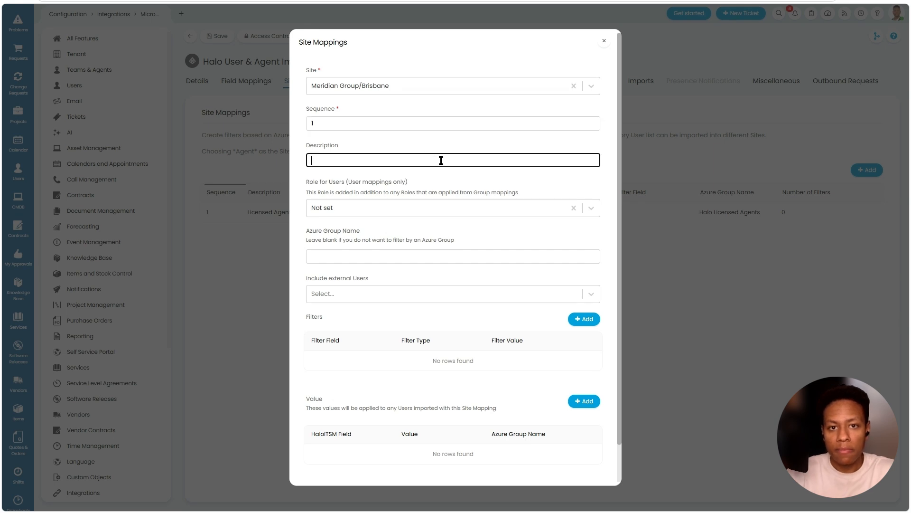
text(Halo End-uSers)
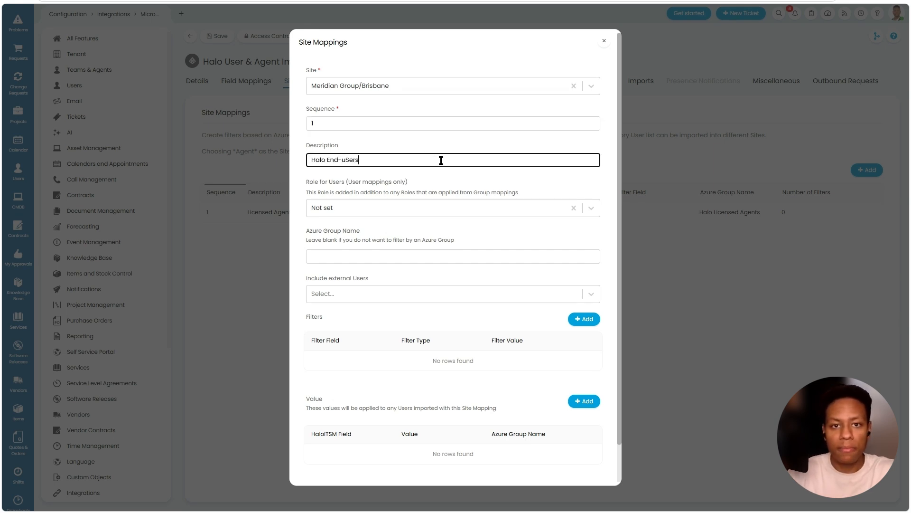
key(BackSpace)
key(BackSpace)
key(BackSpace)
key(BackSpace)
key(BackSpace)
key(BackSpace)
text(-Users)
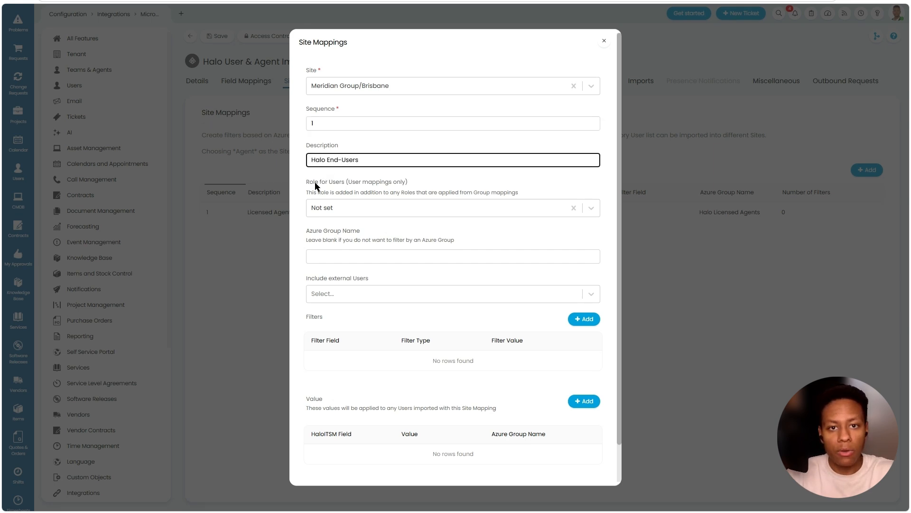
drag(315, 184, 357, 196)
click(329, 191)
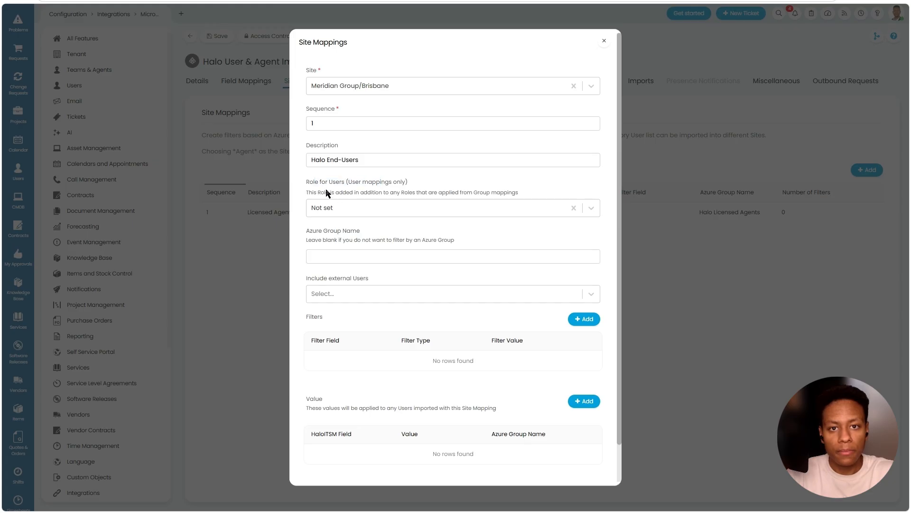
drag(307, 233, 371, 236)
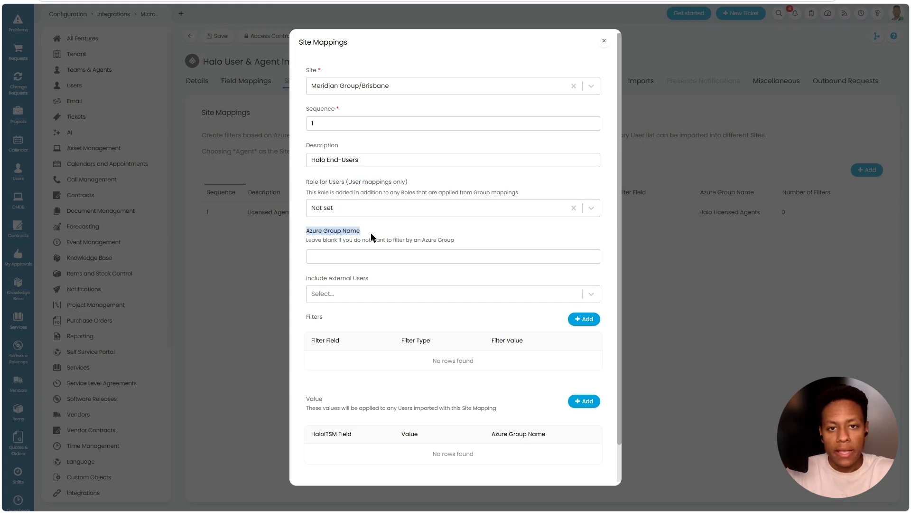
Add a filter to the Brisbane site mapping requiring the mail field to be Is Not Null
click(354, 258)
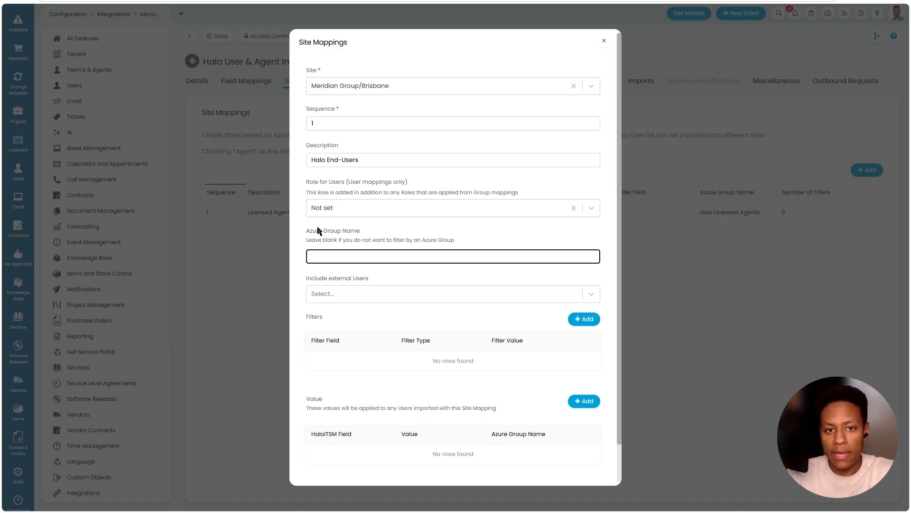
click(581, 325)
click(461, 220)
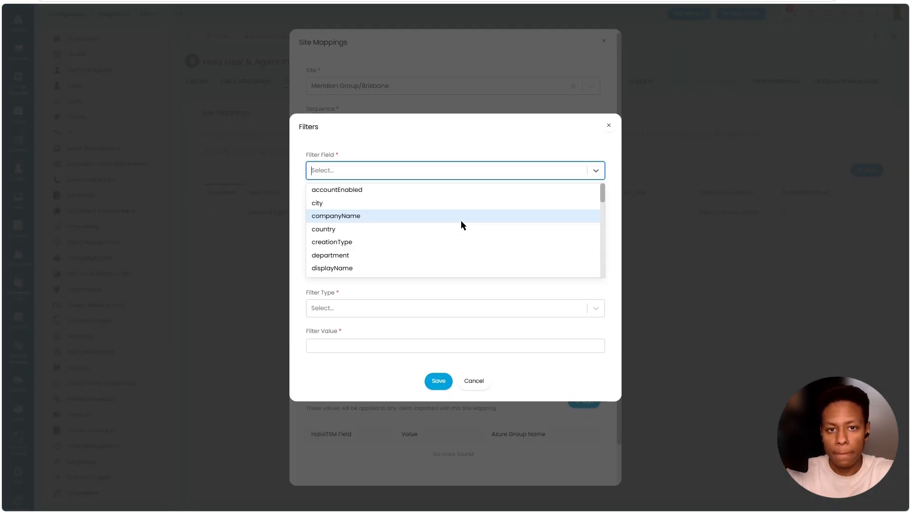
text(mail)
click(461, 222)
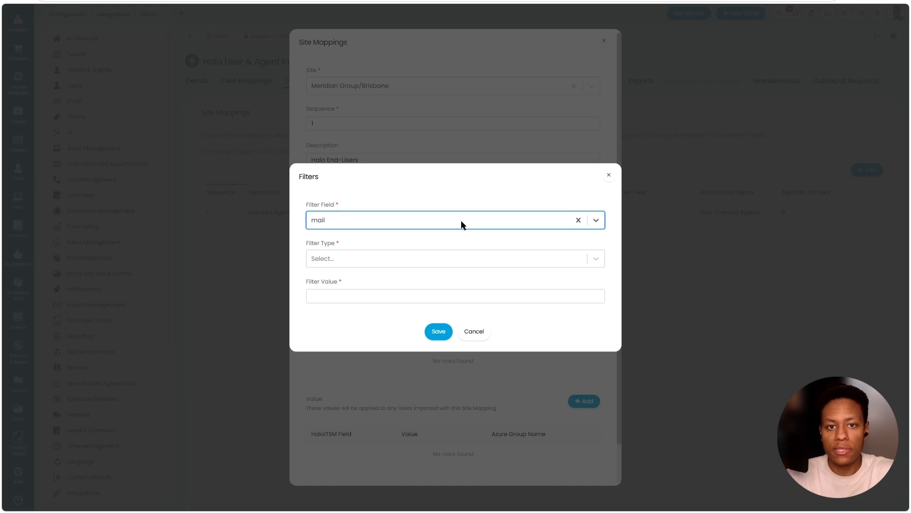
click(448, 256)
click(375, 289)
click(446, 315)
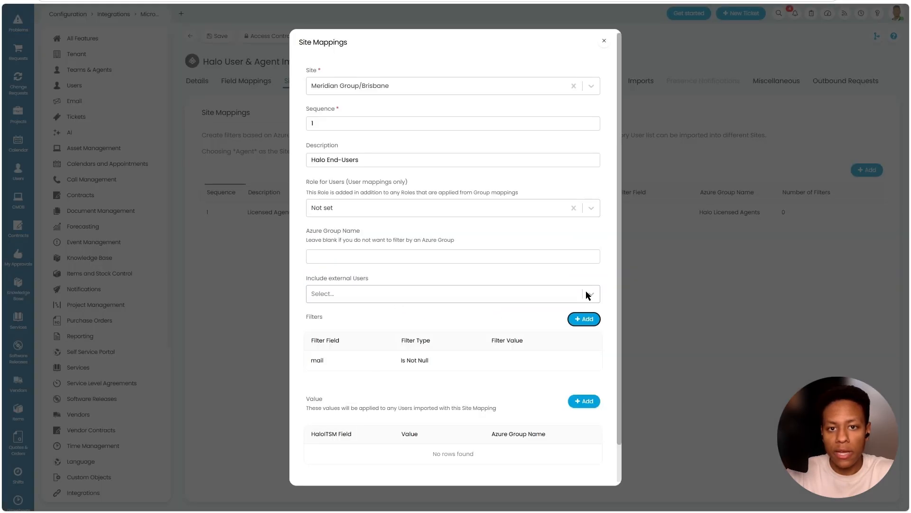
Add a second filter with surname set to Is Not Null, and save the Brisbane site mapping
click(584, 317)
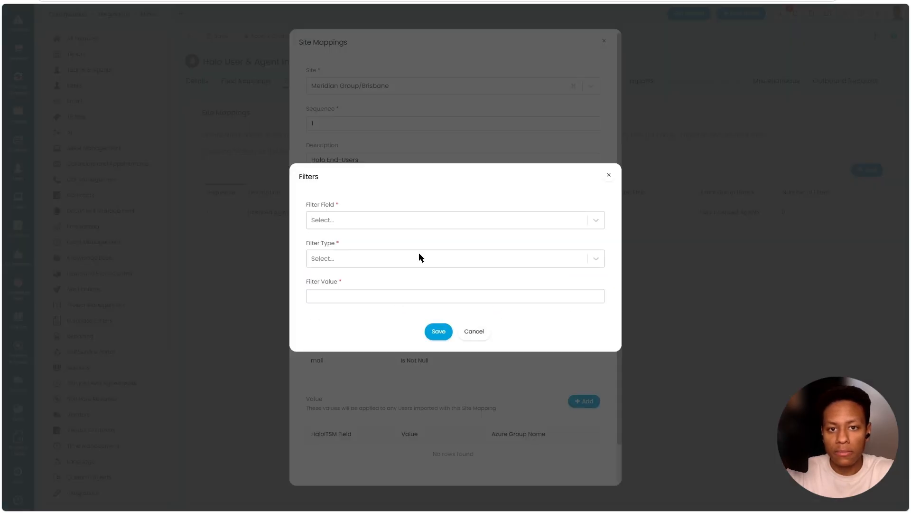
click(494, 219)
text(sur)
click(498, 222)
click(503, 259)
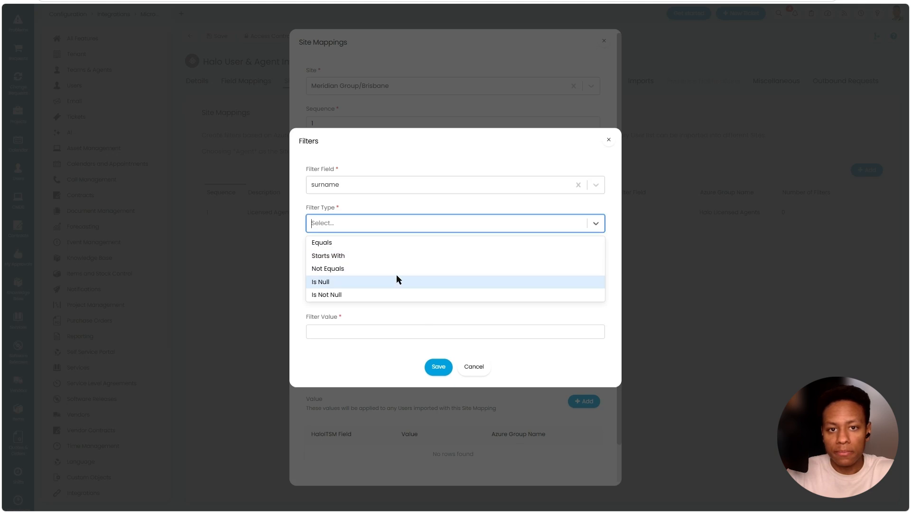
click(398, 292)
click(438, 313)
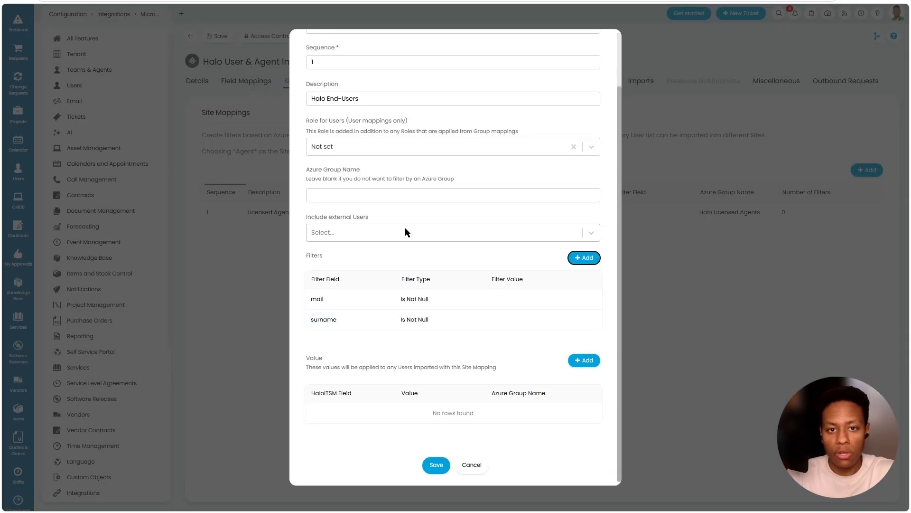
click(434, 469)
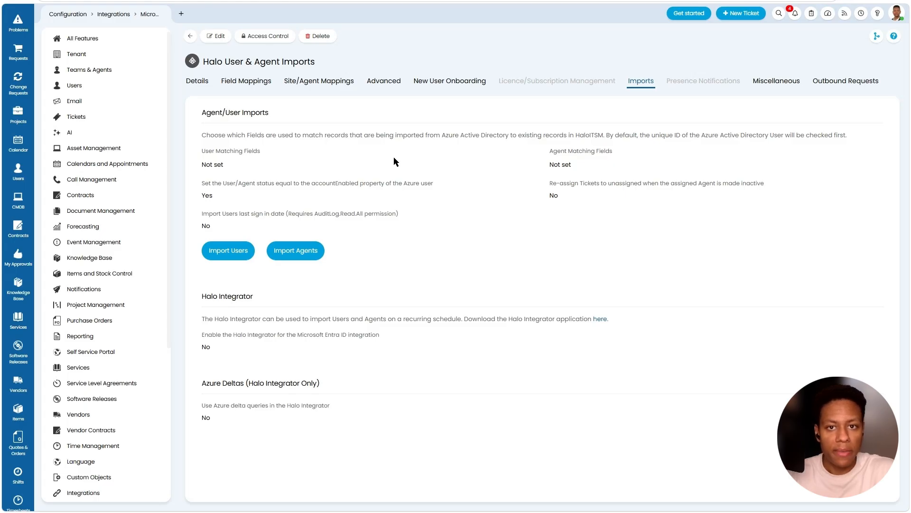
Examine the user and agent matching fields in the import settings and the options available for matching users
click(216, 36)
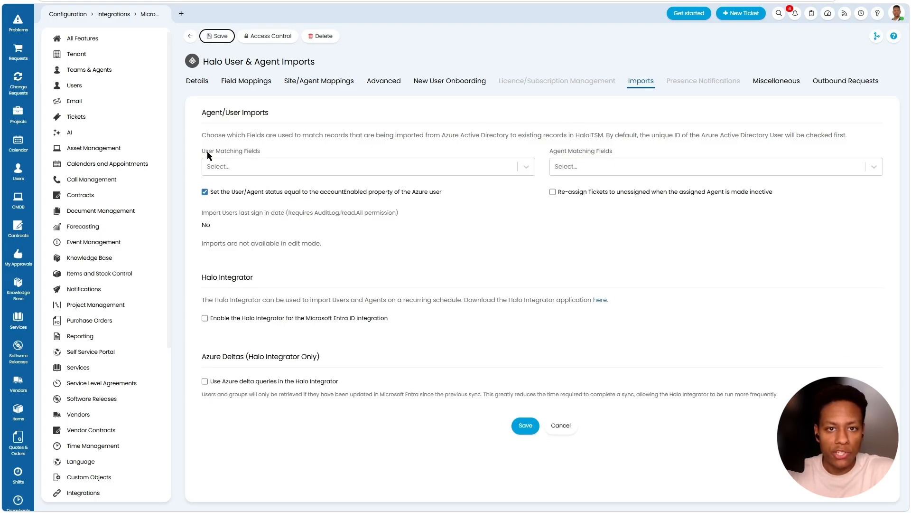
drag(202, 151, 297, 152)
drag(552, 152, 655, 150)
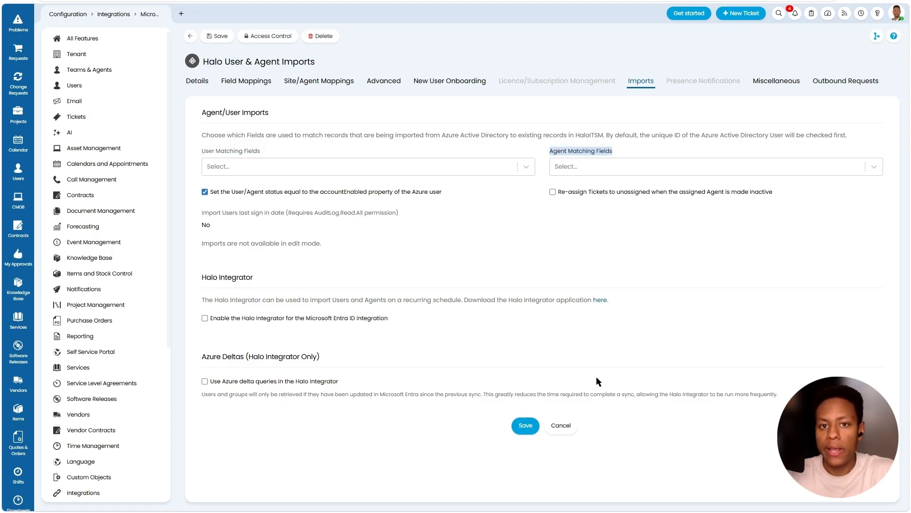
click(411, 166)
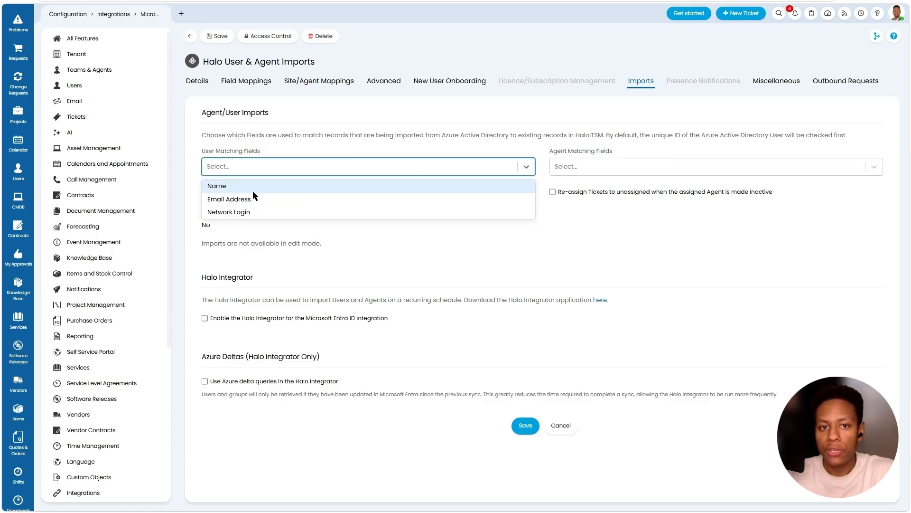
click(361, 166)
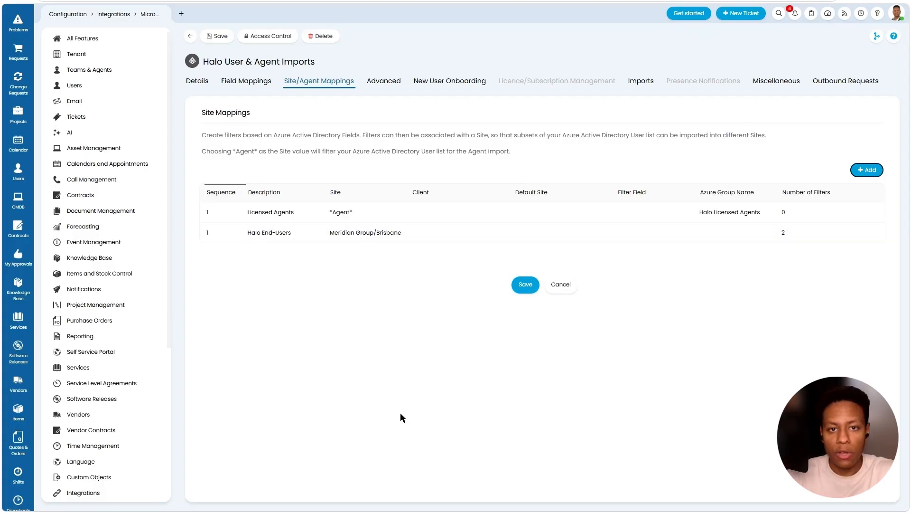
Save the configuration and run the import for the listed users, finishing in the system's users area
click(219, 36)
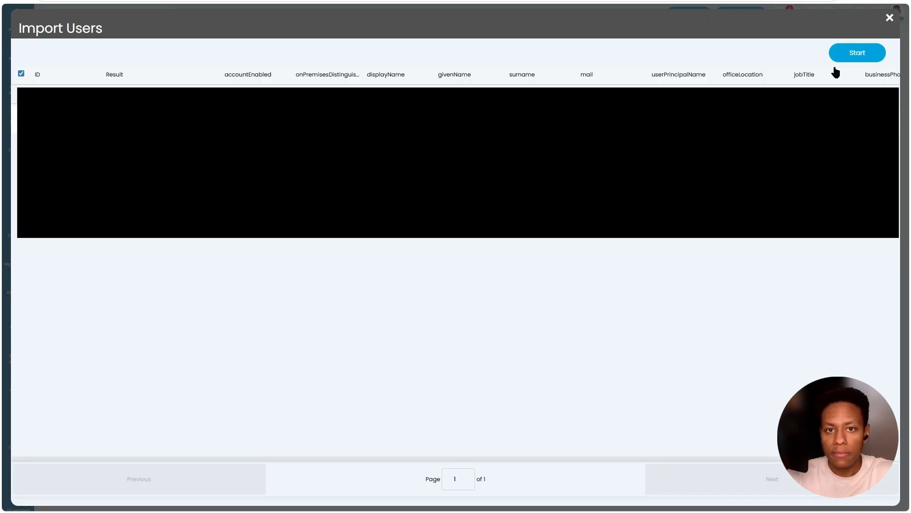
click(863, 50)
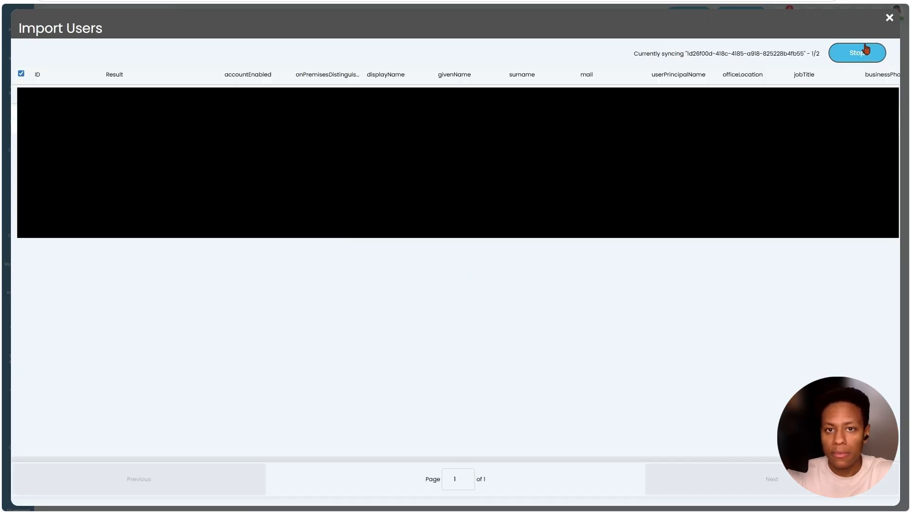
click(889, 18)
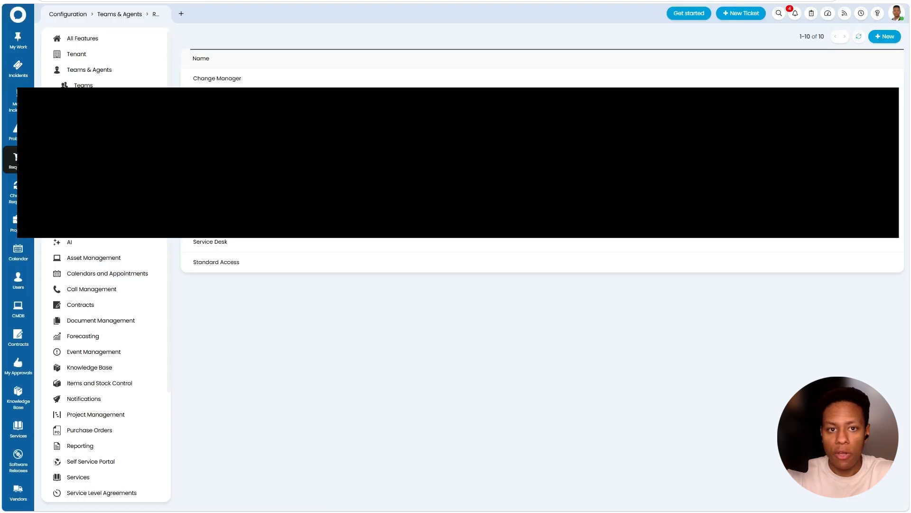
click(27, 281)
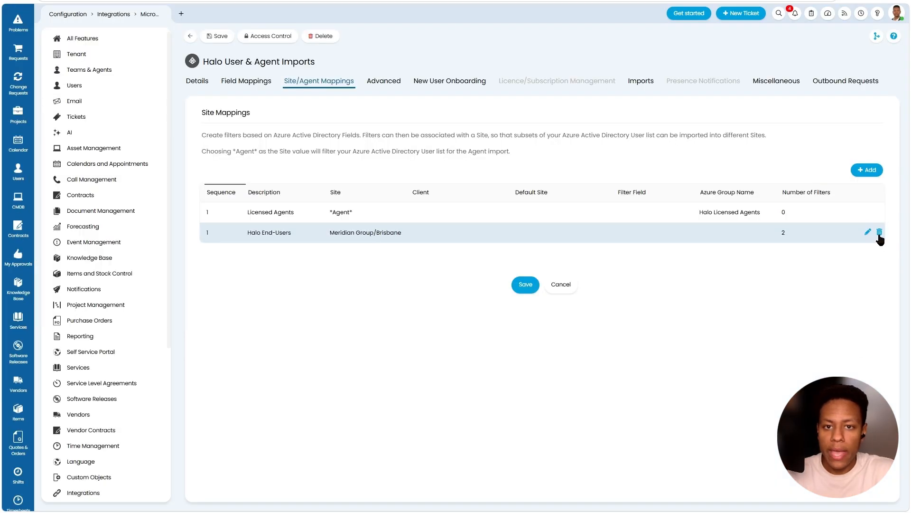
Replace the Halo End-Users mapping with a new one to the existing site Meridian Group/Brisbane, sequence 1, described as "Brisbane Users"
click(879, 232)
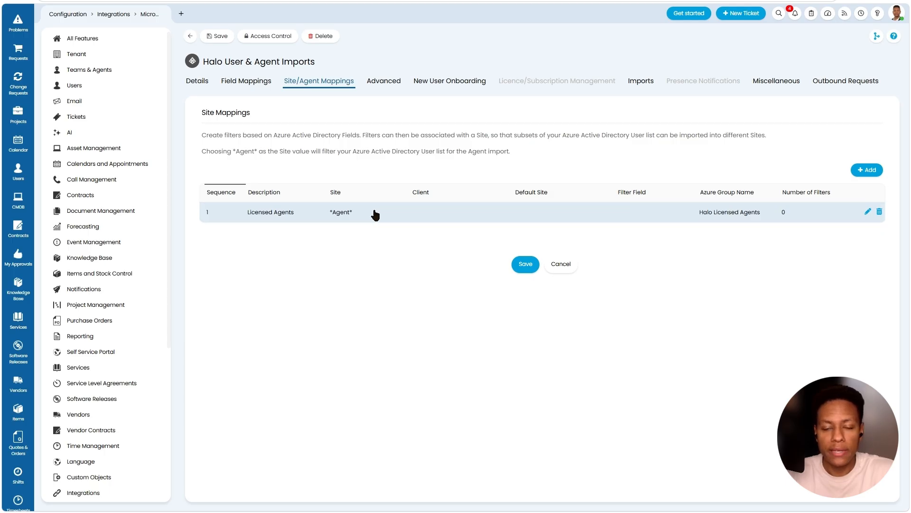
click(856, 172)
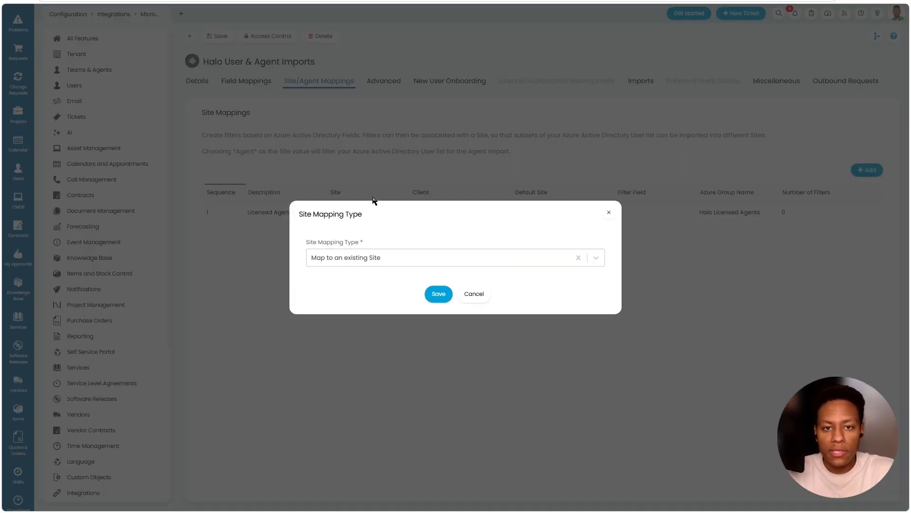
click(438, 294)
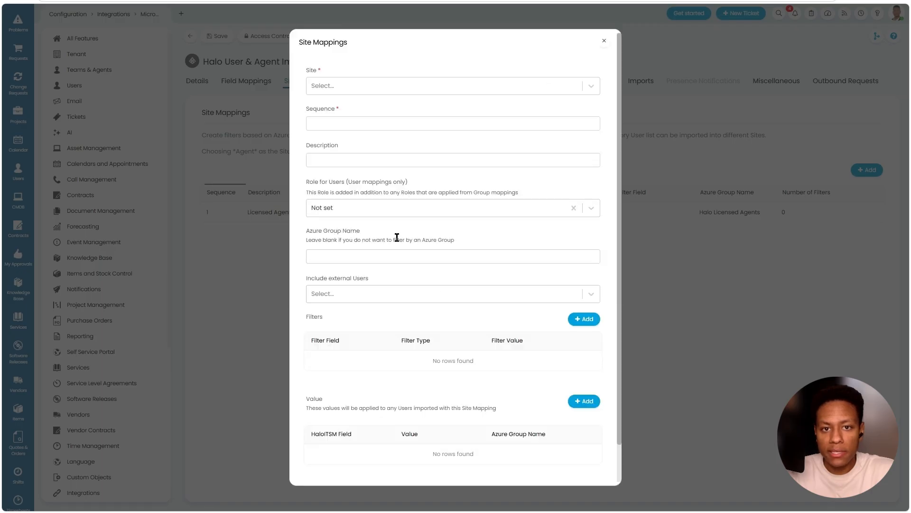
click(385, 88)
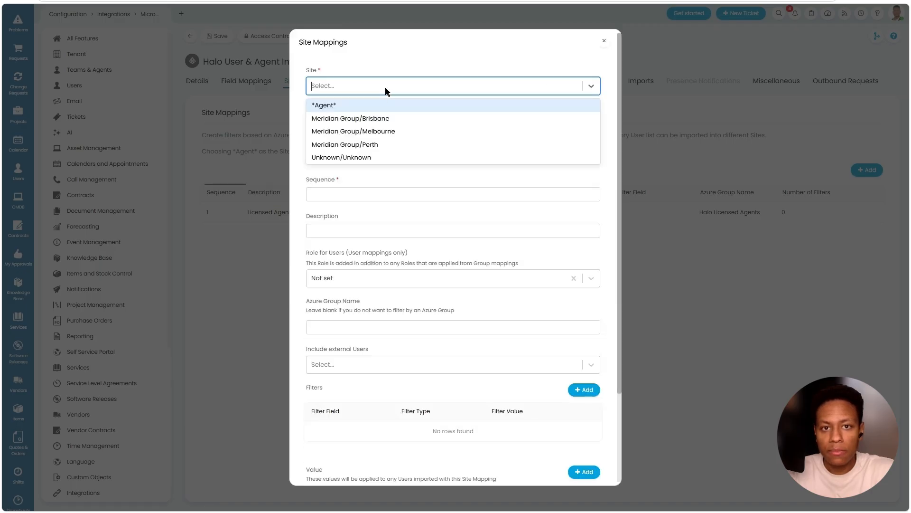
click(377, 117)
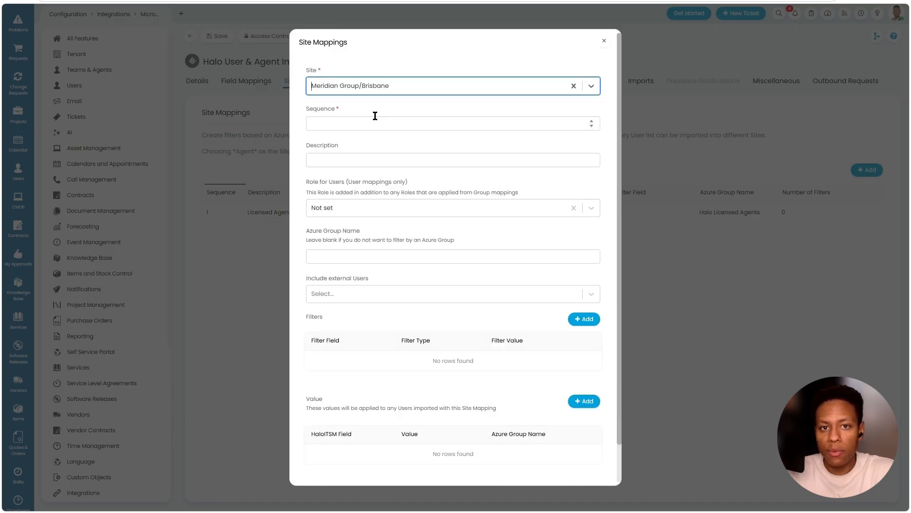
click(366, 123)
text(1)
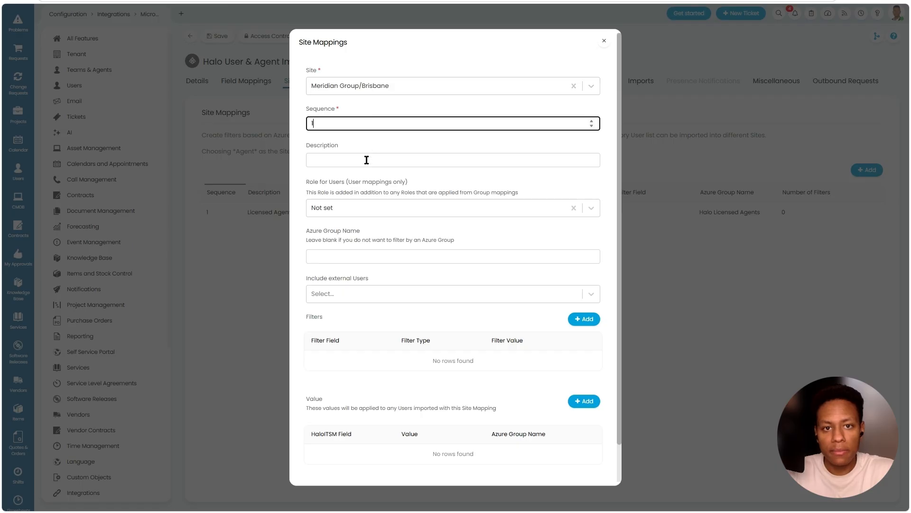
click(368, 160)
text(Brisbane Users)
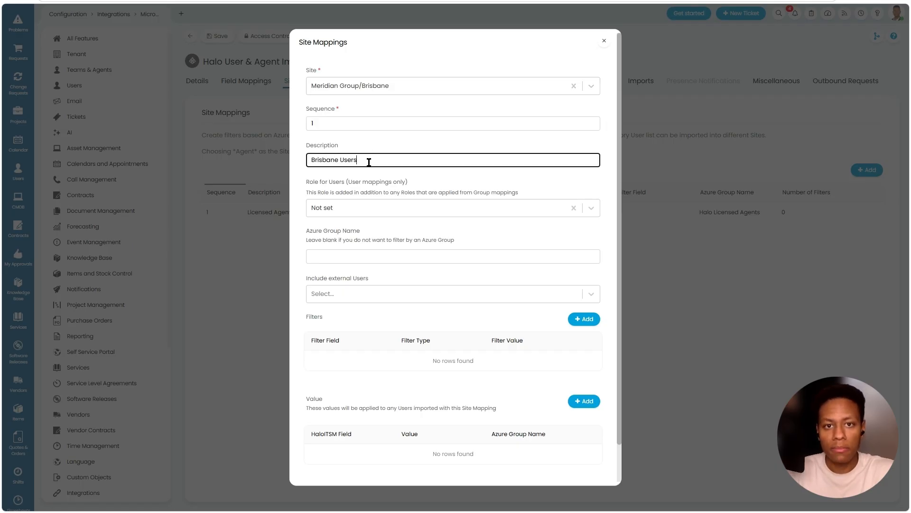
Add a filter for officeLocation Equals "Brisbane" without an Azure group, and save the Brisbane Users site mapping
click(422, 259)
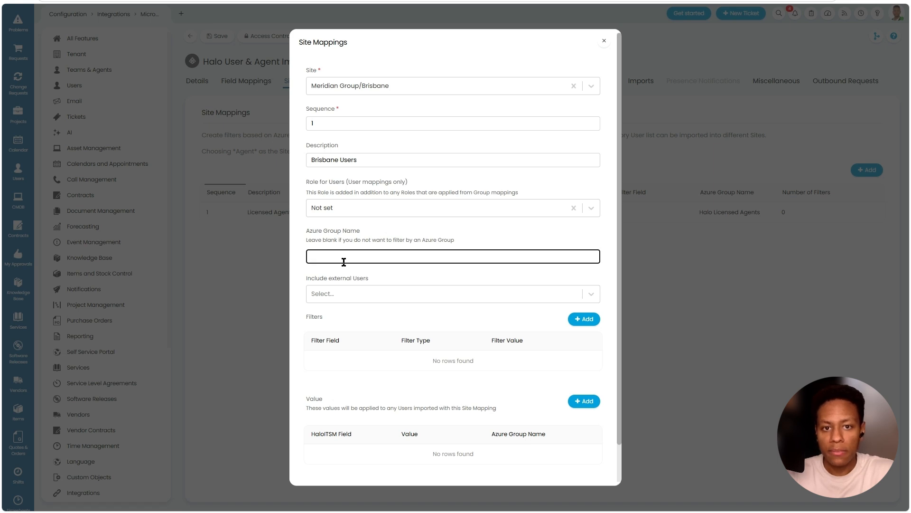
scroll(350, 350, down, 1)
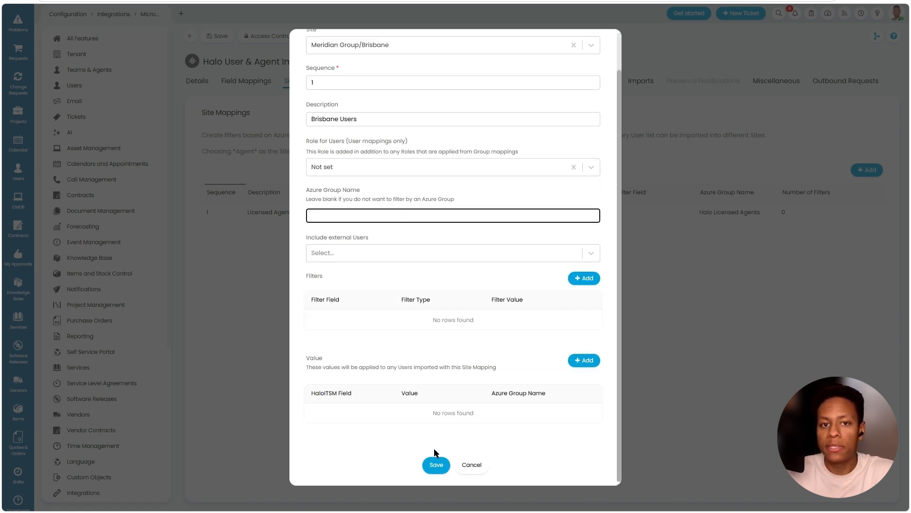
scroll(362, 131, up, 1)
scroll(369, 191, down, 1)
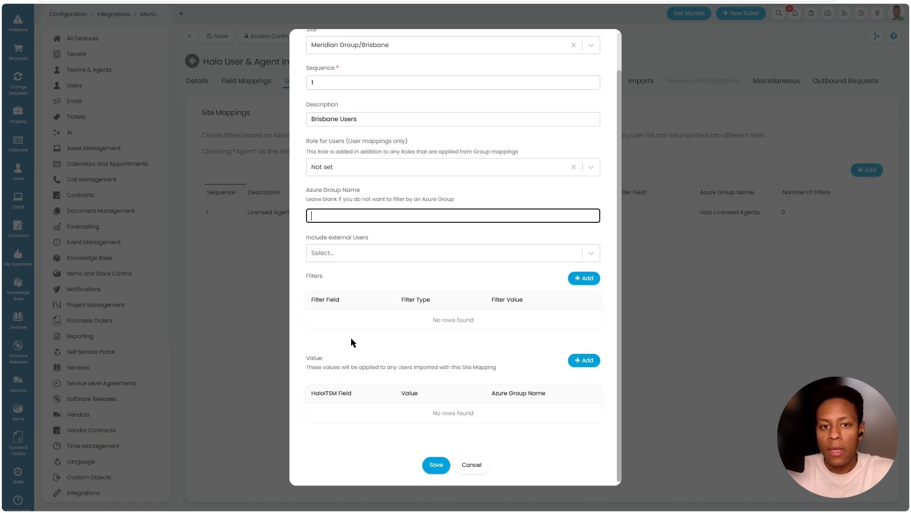
click(591, 281)
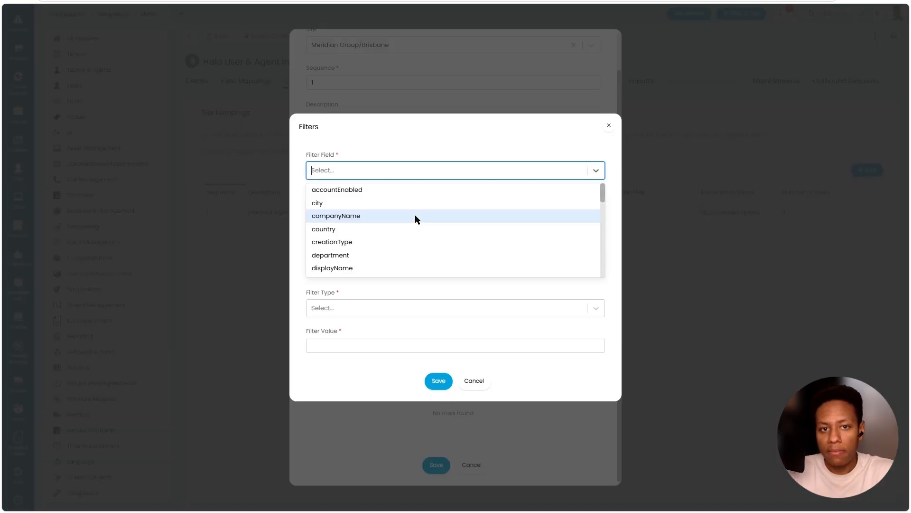
text(of)
key(Return)
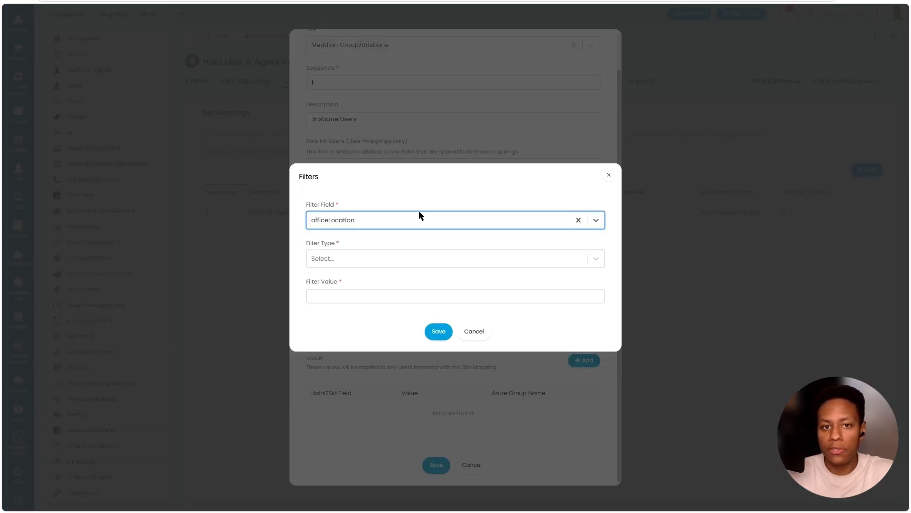
click(354, 258)
click(339, 242)
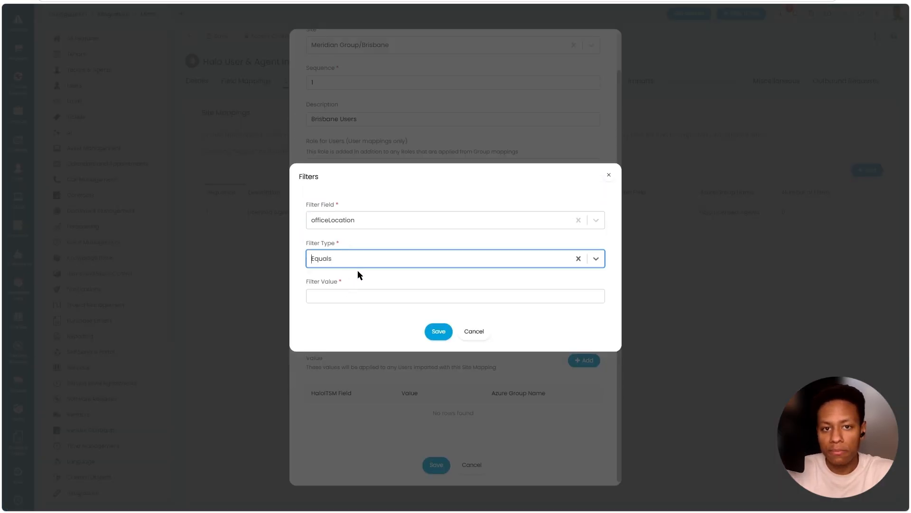
click(376, 265)
click(362, 324)
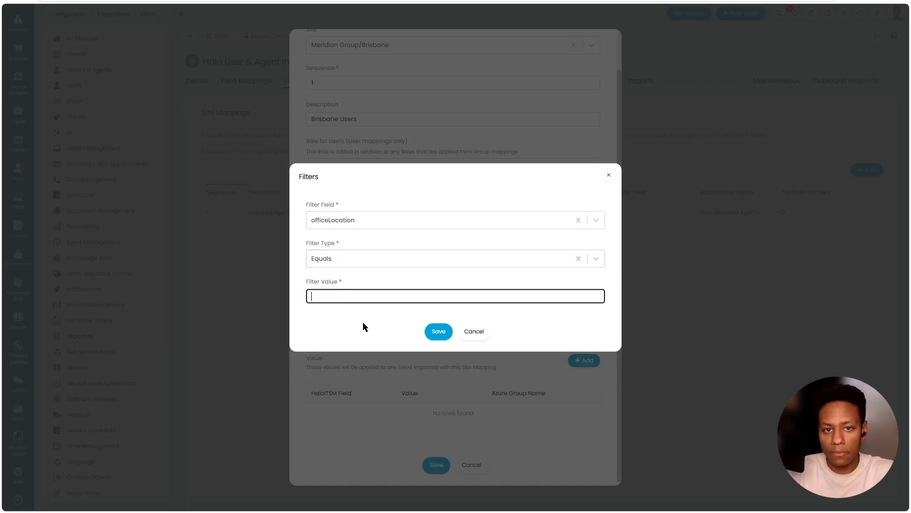
text(Brisbane)
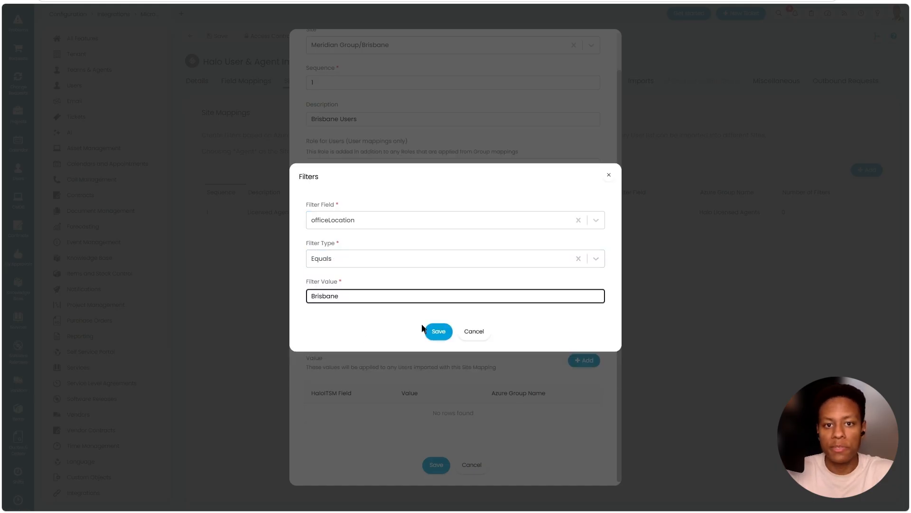
click(429, 331)
click(435, 465)
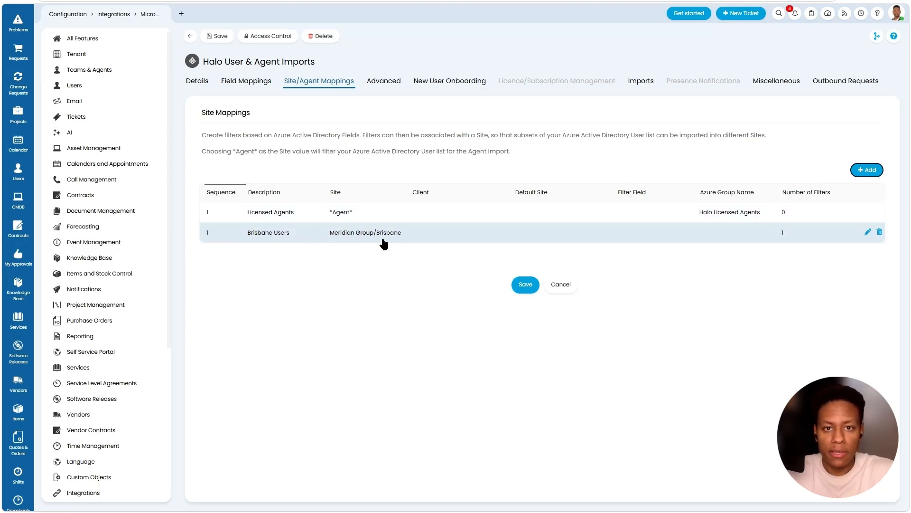
Reopen the Brisbane Users site mapping and review its site and office location filter
drag(309, 238, 455, 238)
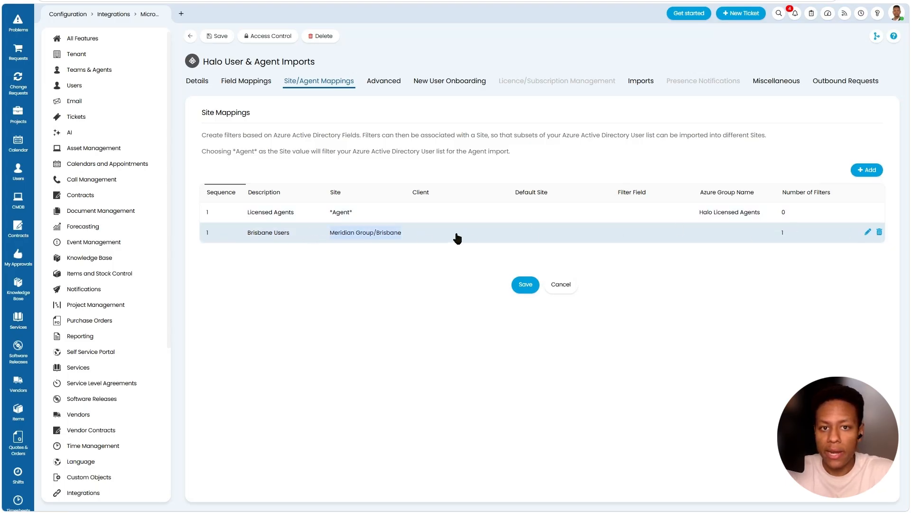
click(867, 233)
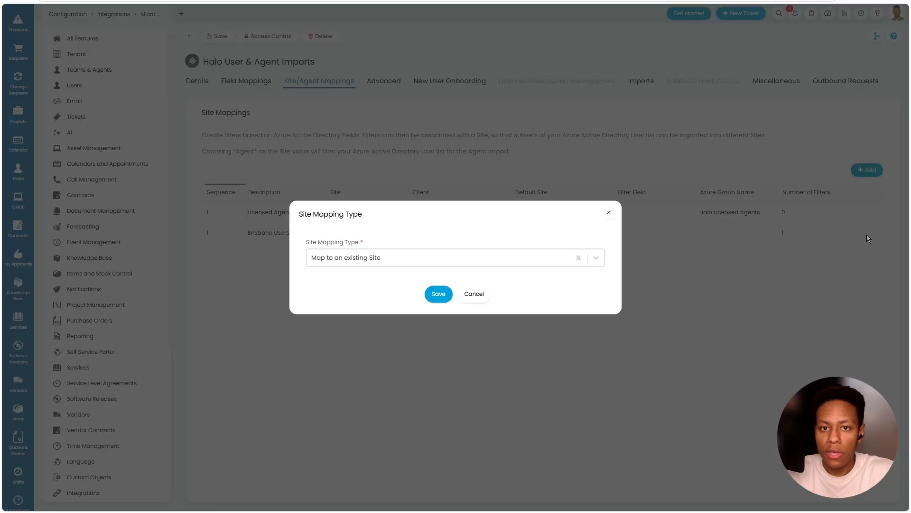
click(436, 293)
scroll(406, 294, down, 1)
drag(488, 320, 521, 328)
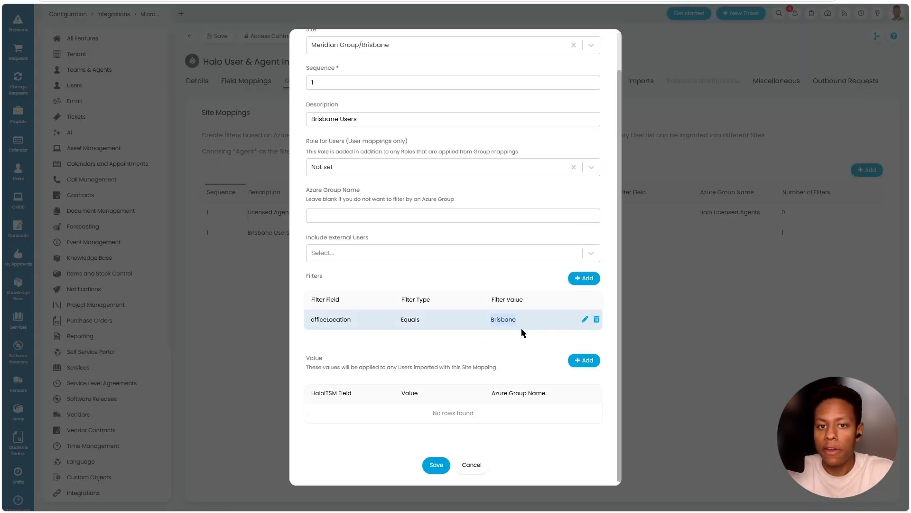
Delete the Brisbane Users site mapping and start a new one that maps to an existing Client based on an Azure field
click(472, 465)
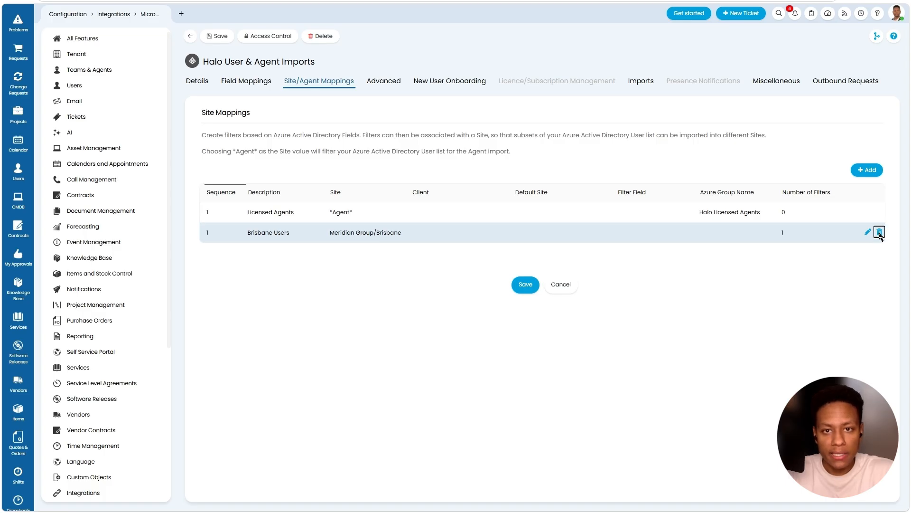
click(880, 233)
click(861, 172)
click(421, 257)
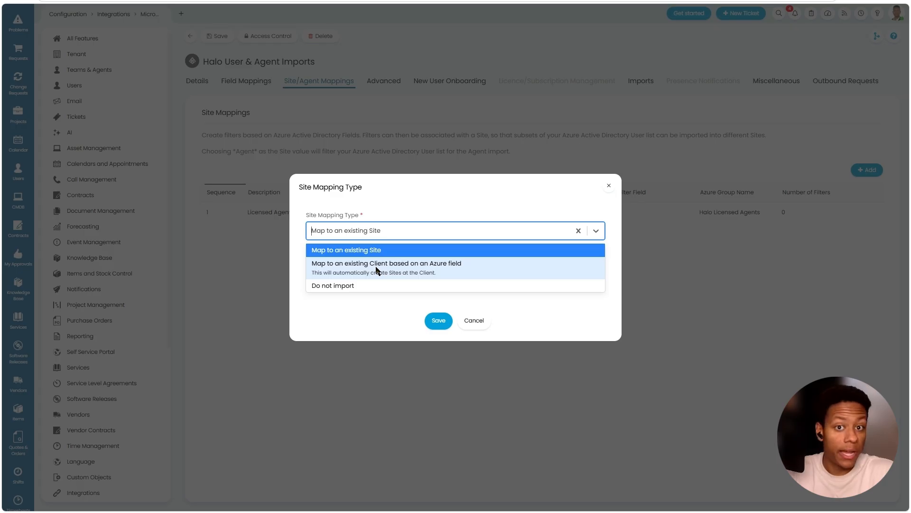
click(460, 269)
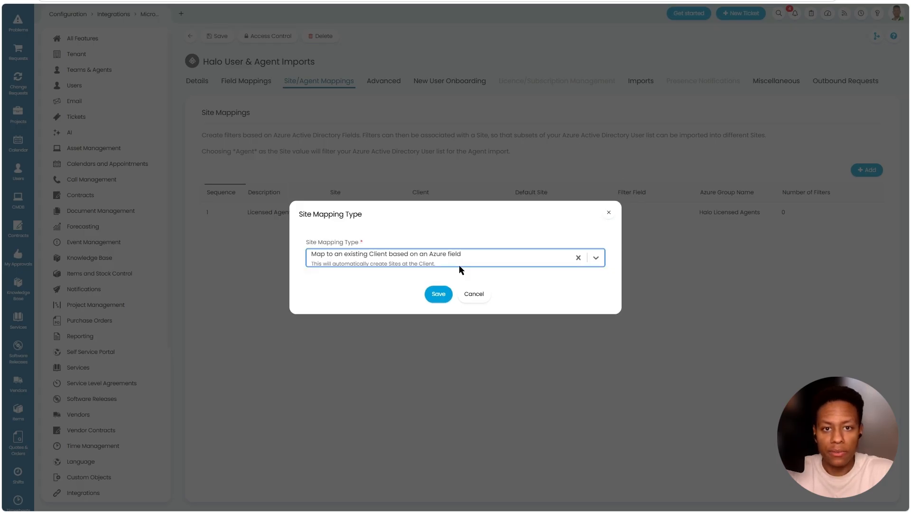
click(446, 293)
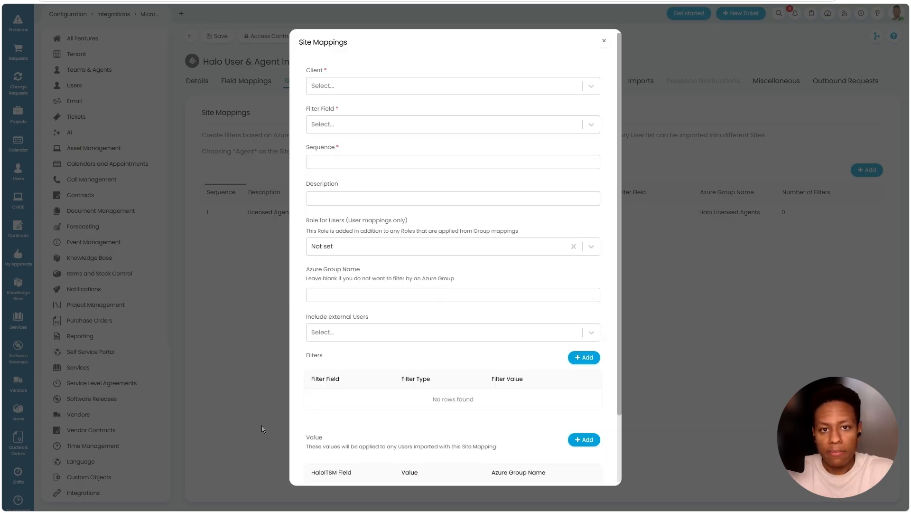
Set the new mapping's client to Meridian Group, its filter field to officeLocation and its sequence to 1
drag(306, 109, 334, 110)
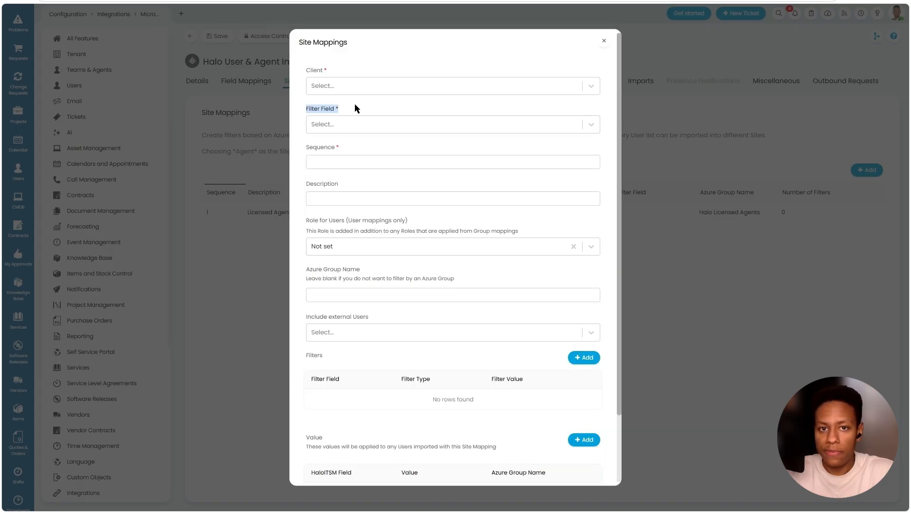
click(338, 91)
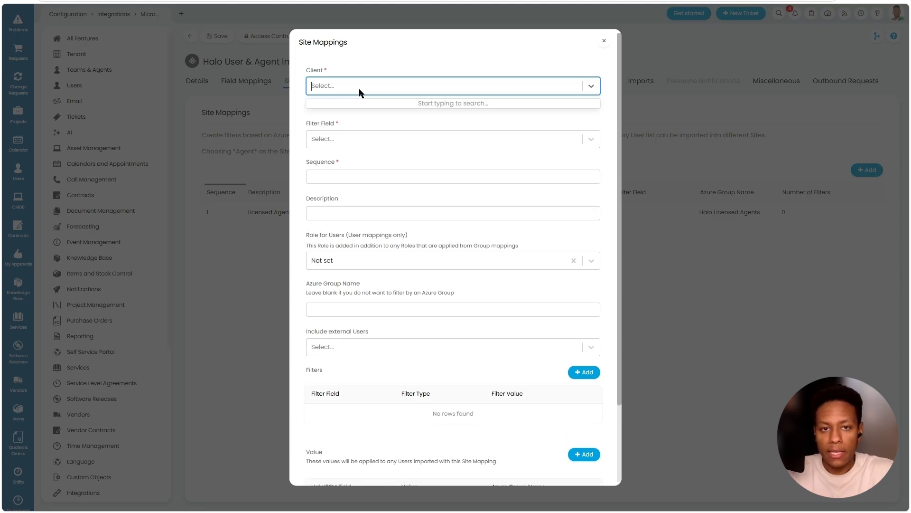
text(meri)
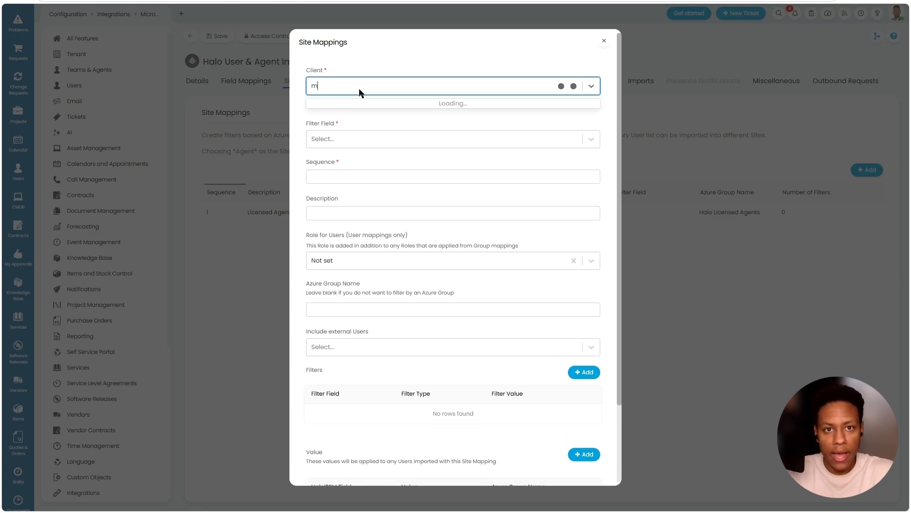
key(Return)
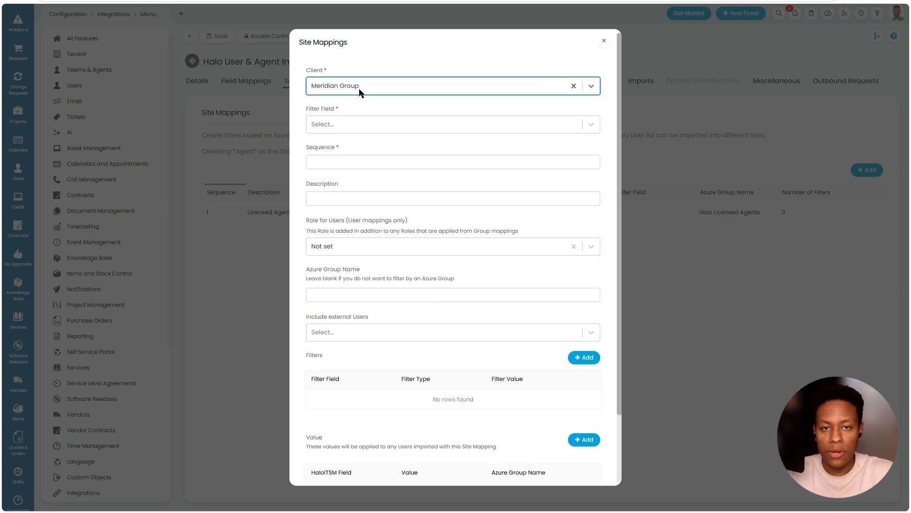
click(340, 127)
text(office)
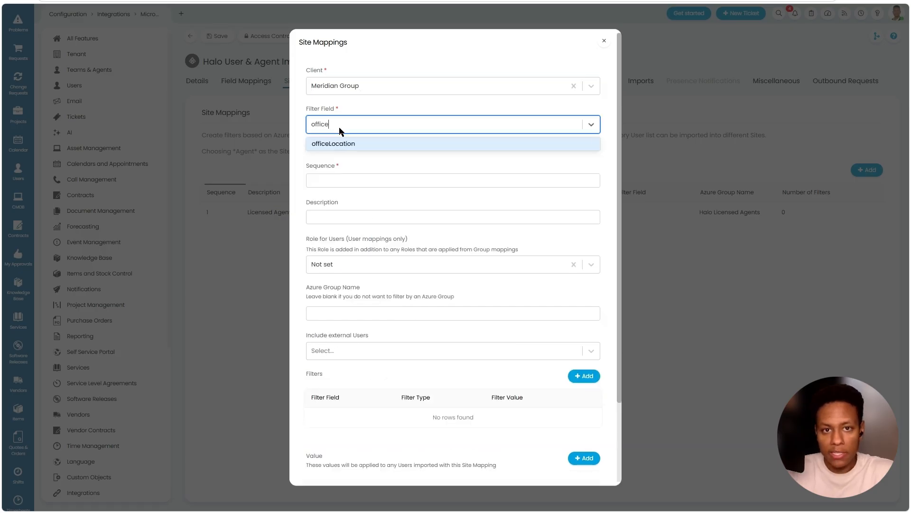
key(Return)
click(364, 158)
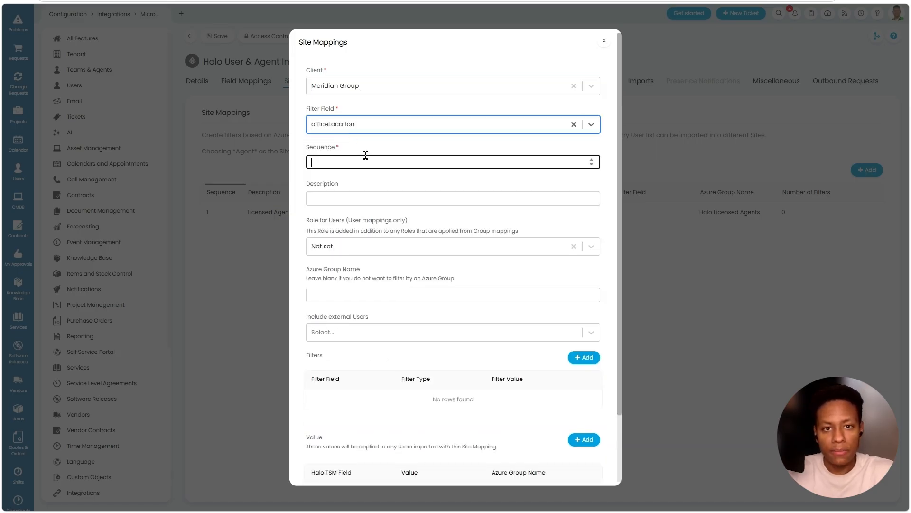
text(1)
Describe the client-based mapping as "End-Users" and check its Azure Group Name option
click(356, 197)
text(End-USers)
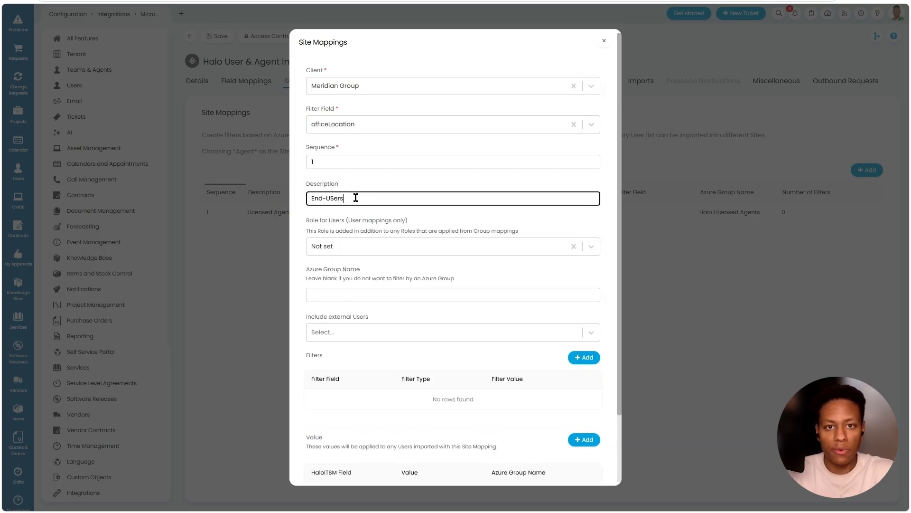
key(BackSpace)
key(BackSpace)
key(BackSpace)
text(sers)
scroll(355, 198, down, 1)
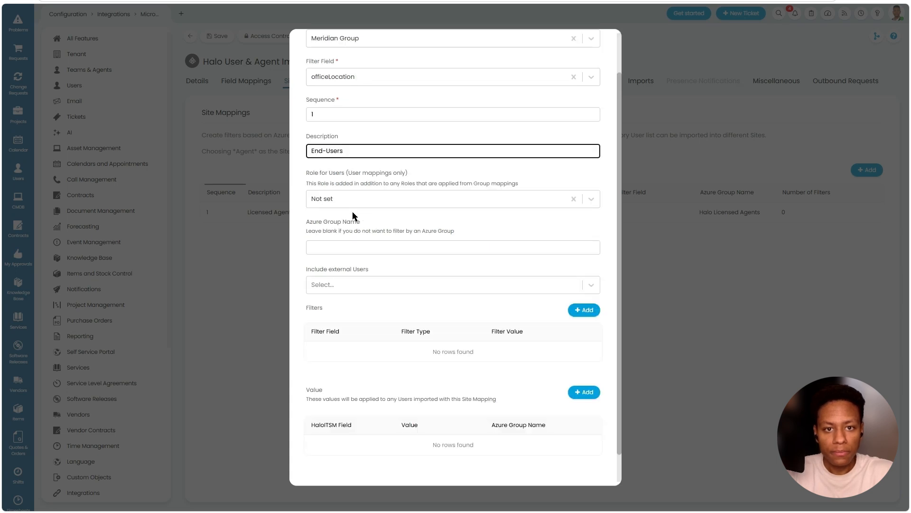
drag(308, 222, 364, 223)
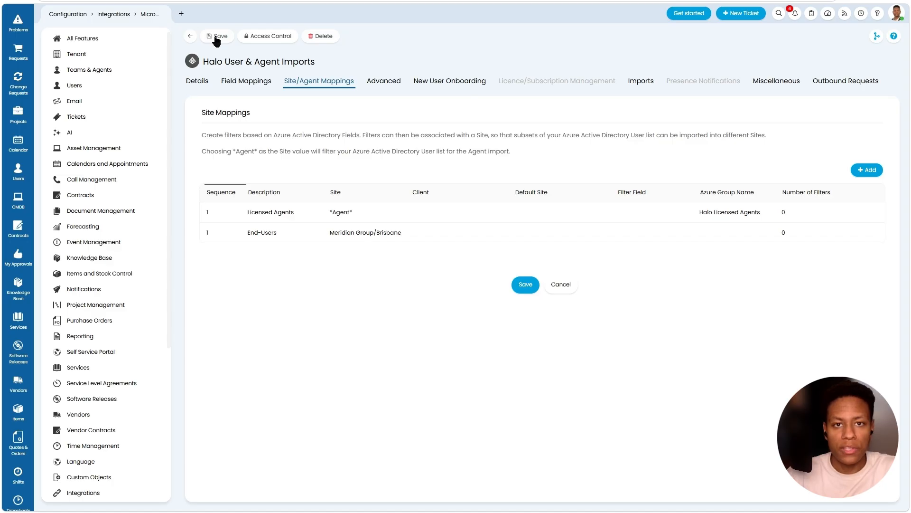
Save the site mappings, inspect the user import list, and close it
click(215, 36)
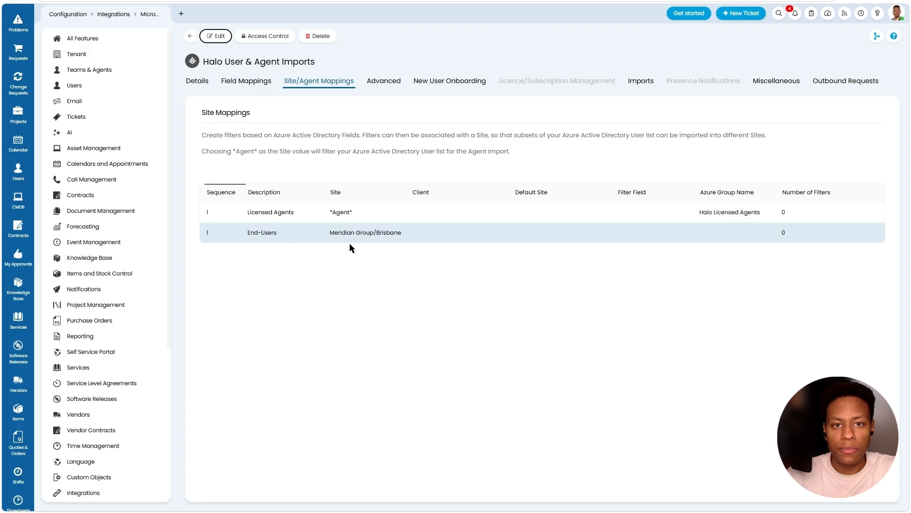
click(641, 81)
click(218, 40)
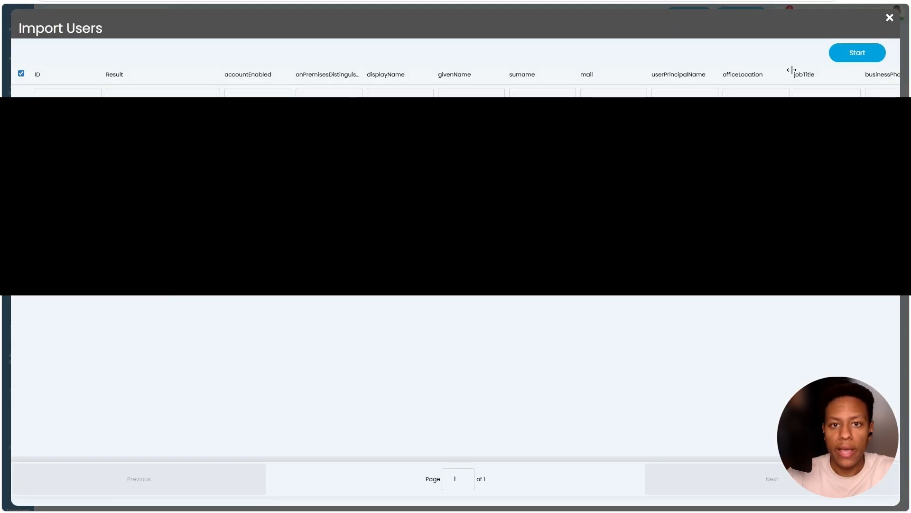
click(890, 18)
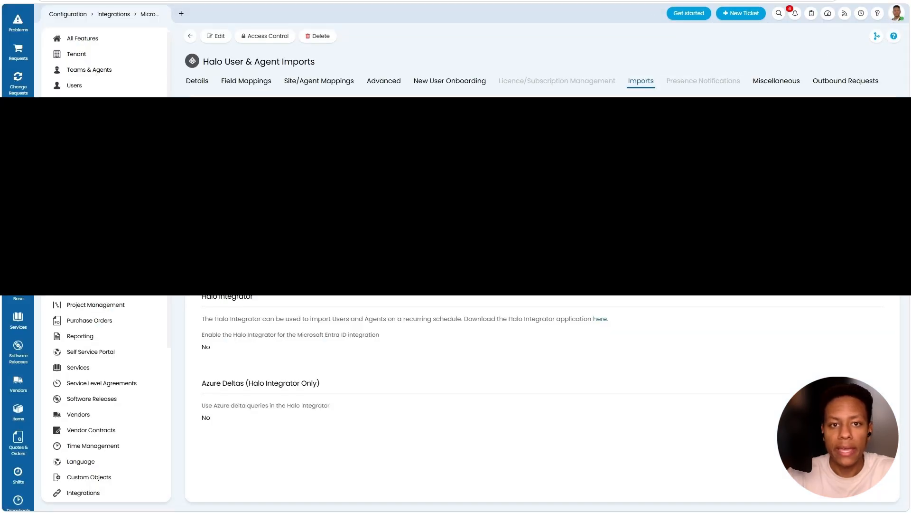
Open the users area and select all listed users
click(18, 172)
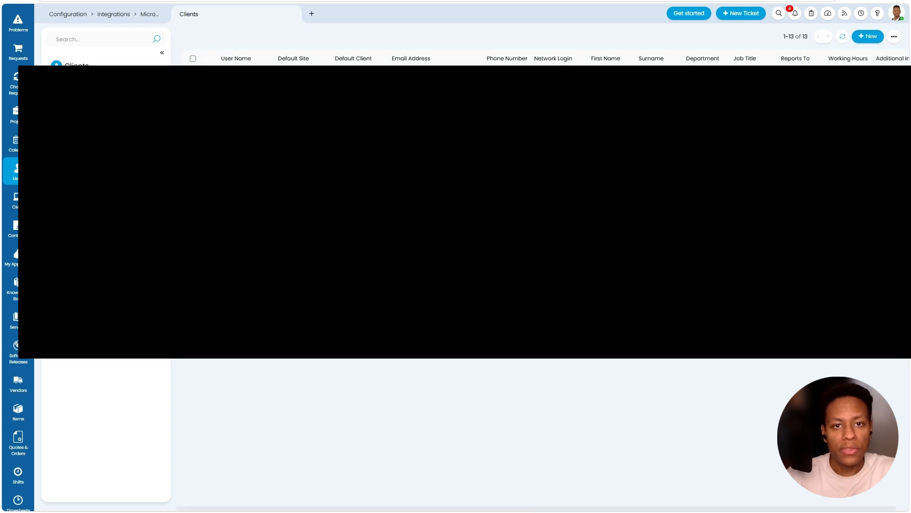
click(193, 58)
click(200, 36)
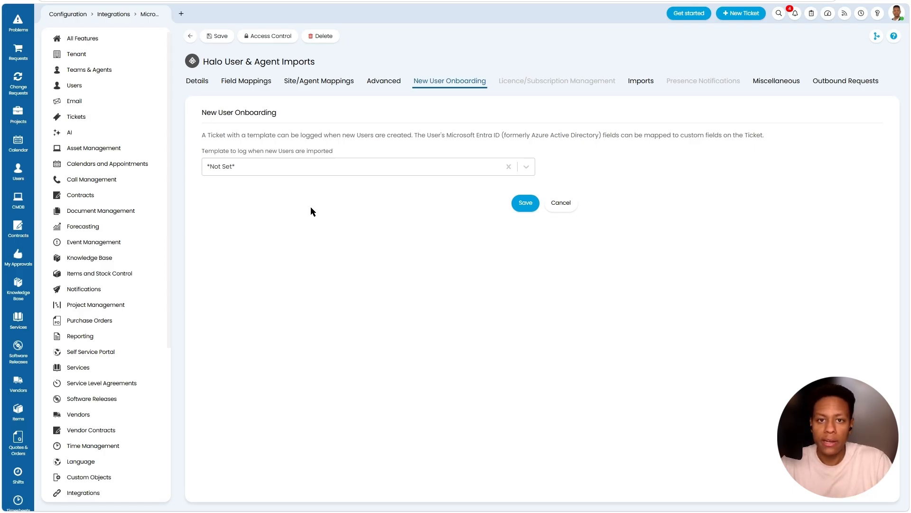
Set new user onboarding to log the New Starter Request template with New User's Manager as the ticket's end-user
drag(295, 137, 405, 138)
click(270, 143)
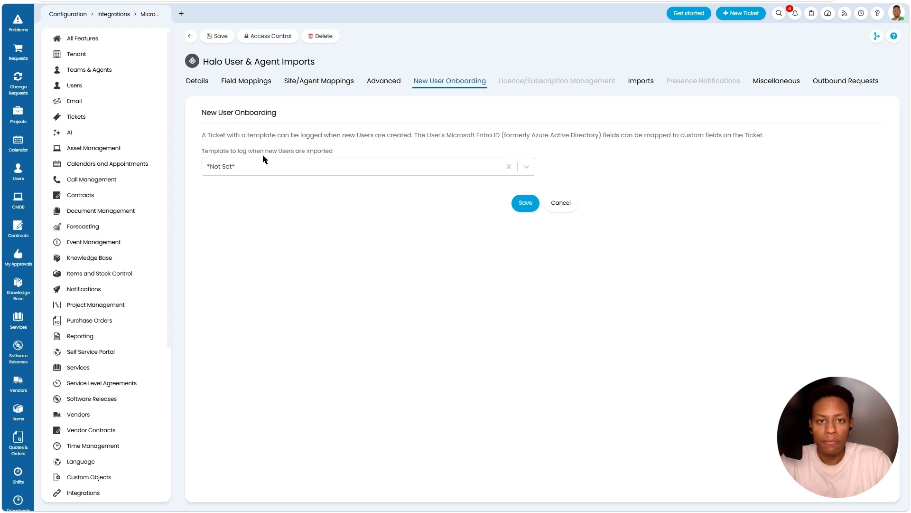
click(259, 167)
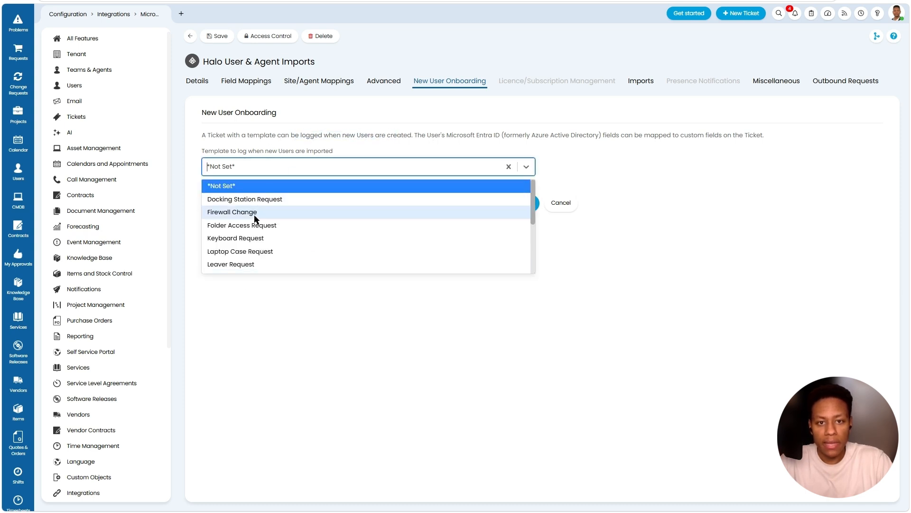
text(new)
key(Return)
click(290, 207)
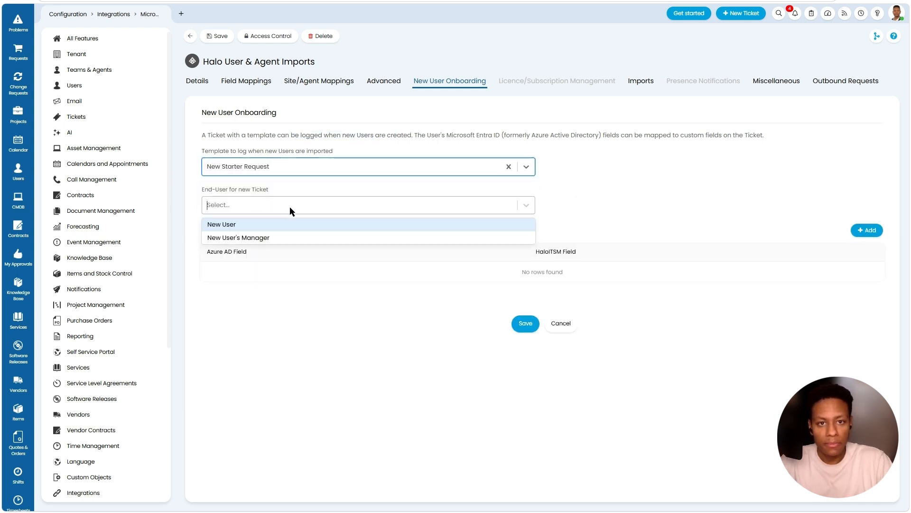
click(229, 238)
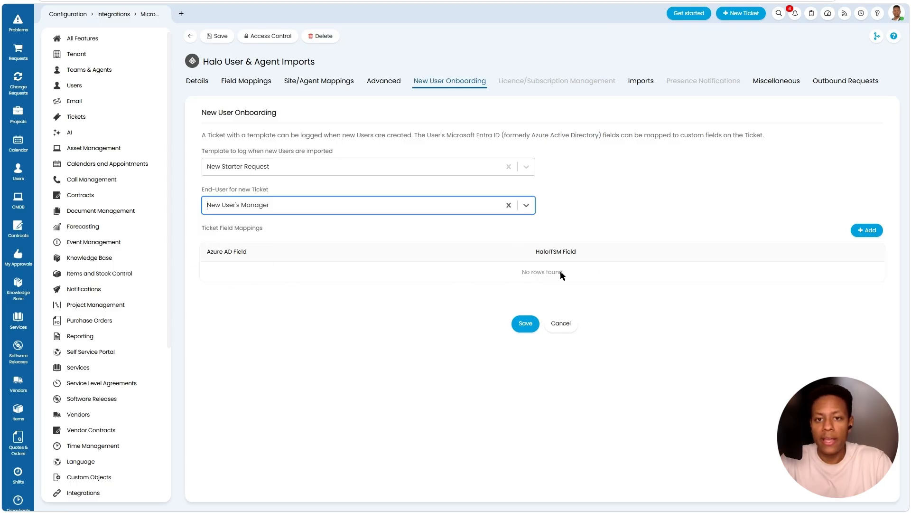
Review the import settings for account status, ticket re-assignment and the Halo Integrator
click(629, 89)
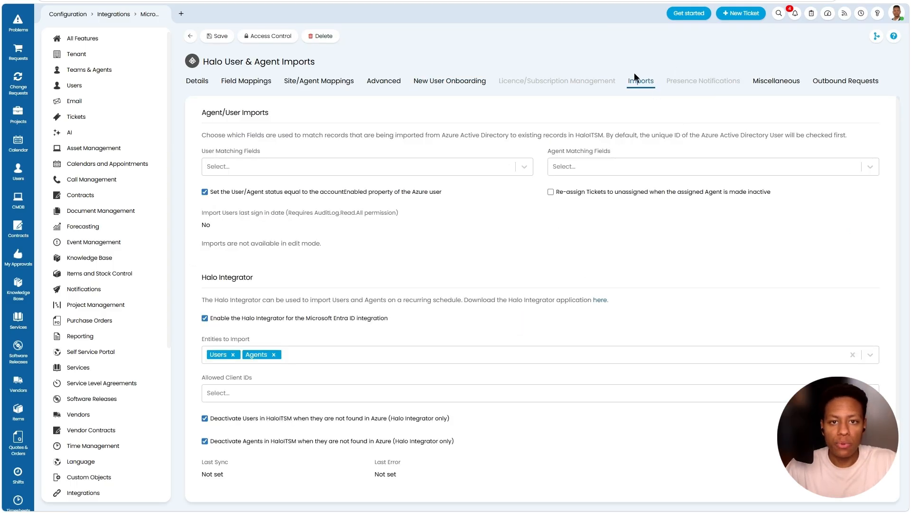
drag(459, 193, 209, 197)
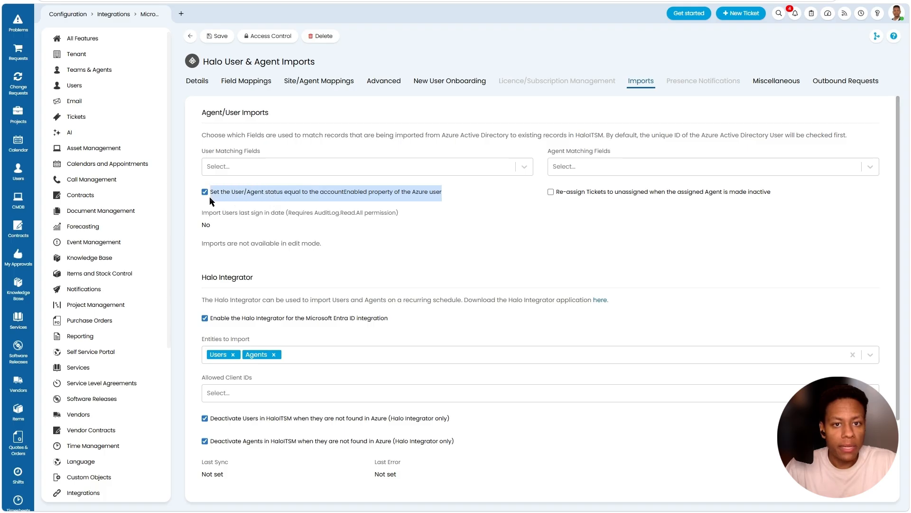
click(491, 214)
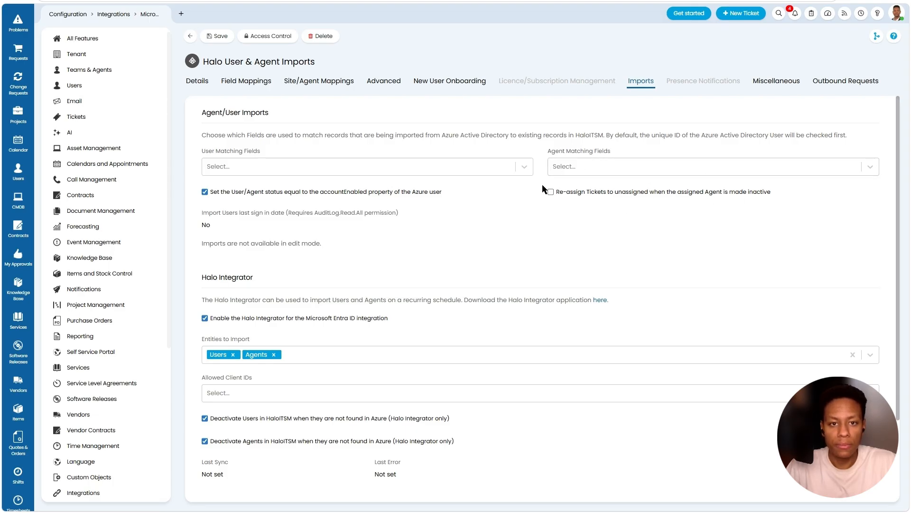
scroll(543, 188, down, 2)
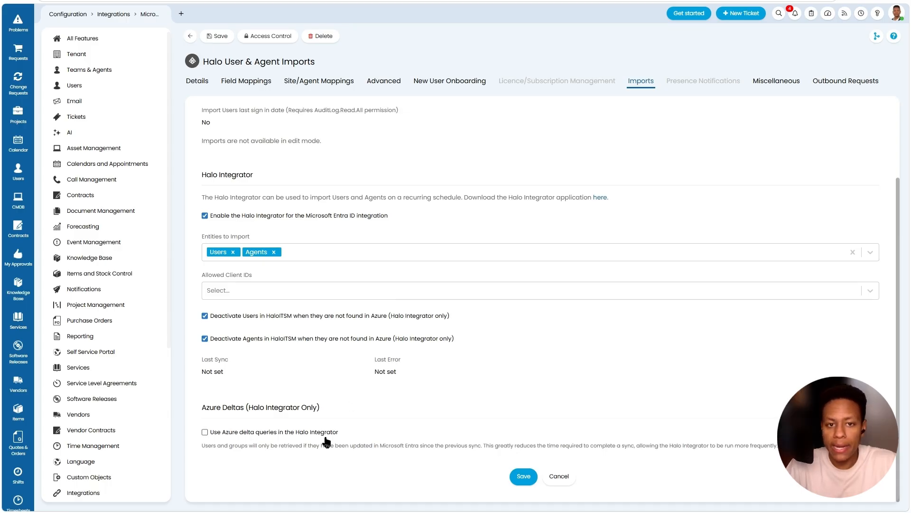
Enable Azure delta queries in the Halo Integrator, listening only to changes for system fields and mapped fields
click(283, 432)
scroll(285, 361, down, 3)
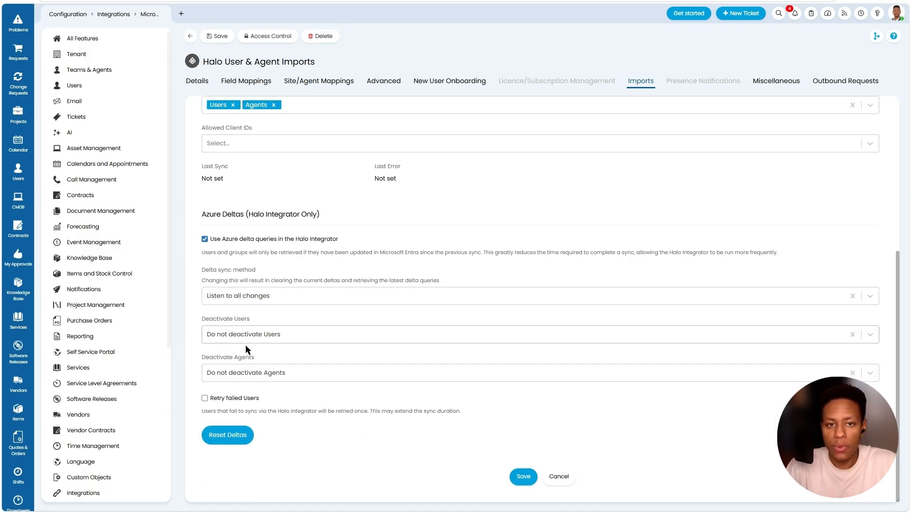
click(244, 302)
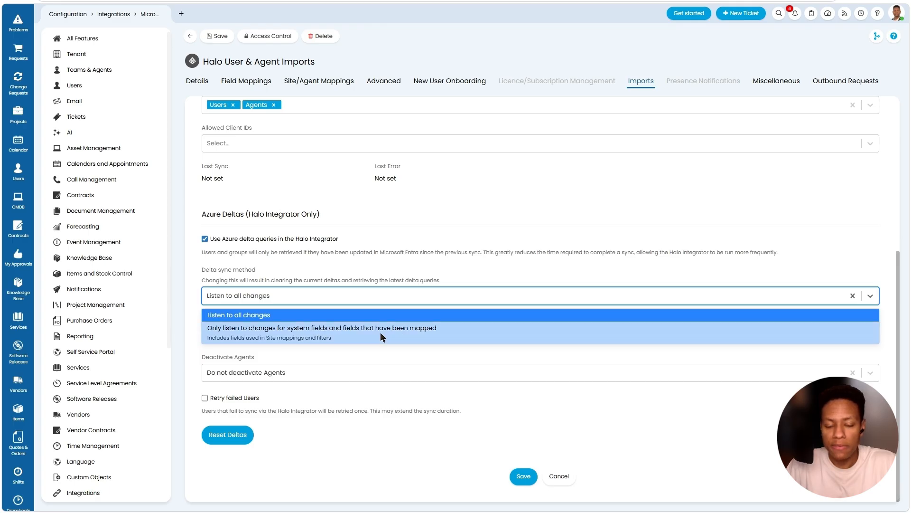
click(399, 332)
Deactivate users when an UPDATE event is received and the user matches no site mapping, and open the agent deactivation options
click(301, 332)
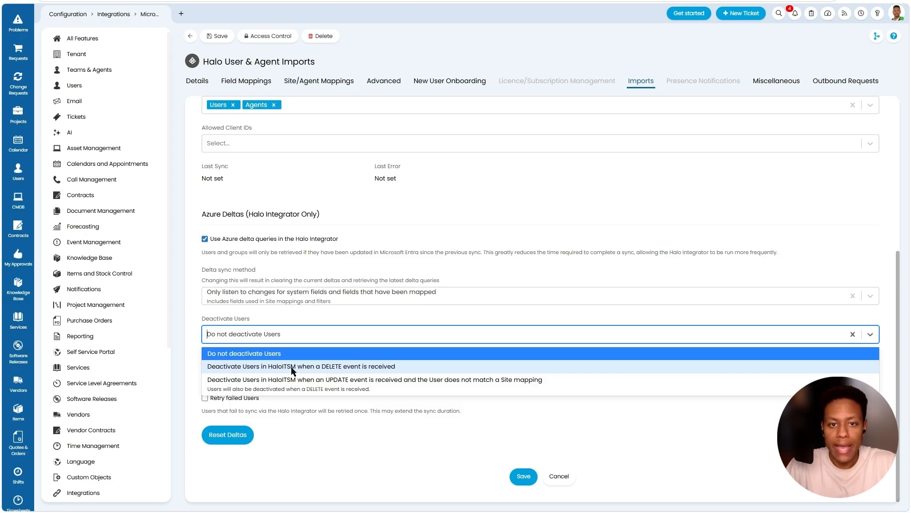
click(368, 382)
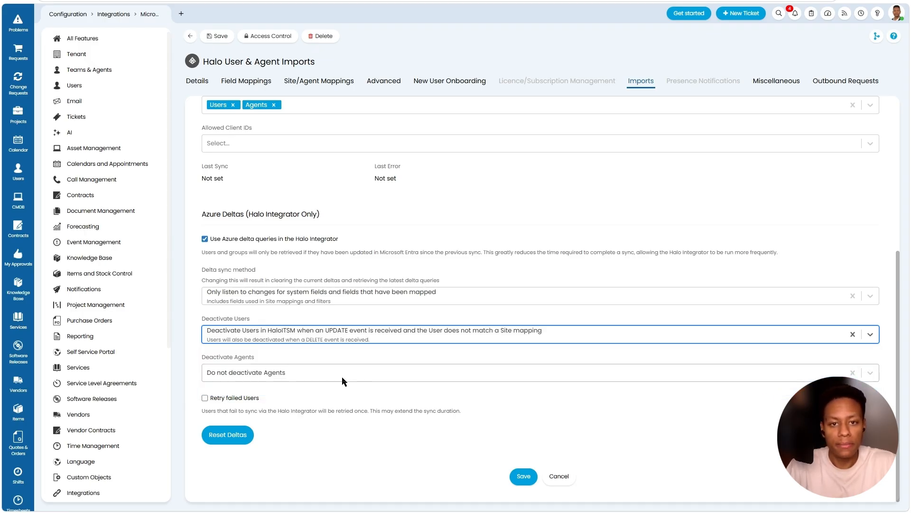
click(342, 375)
Edit the miscellaneous integration settings to allow groups to be added as ticket followers
click(216, 37)
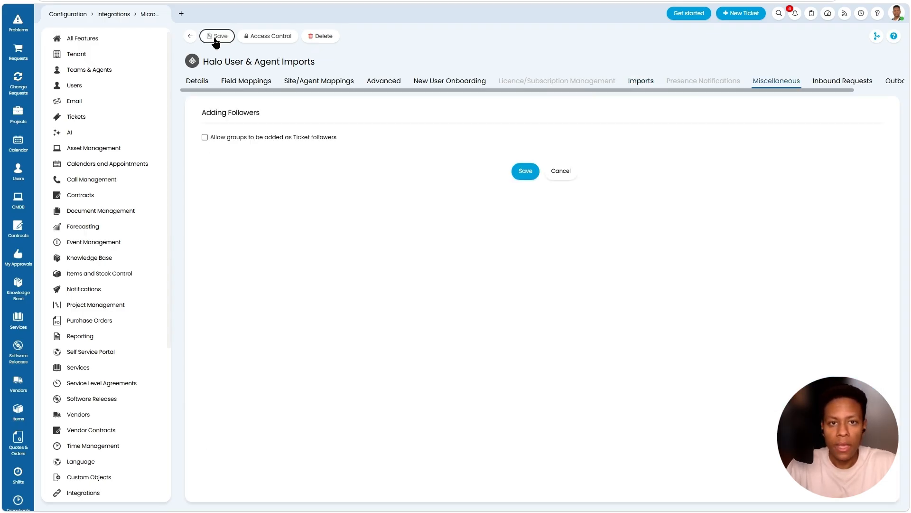
click(271, 138)
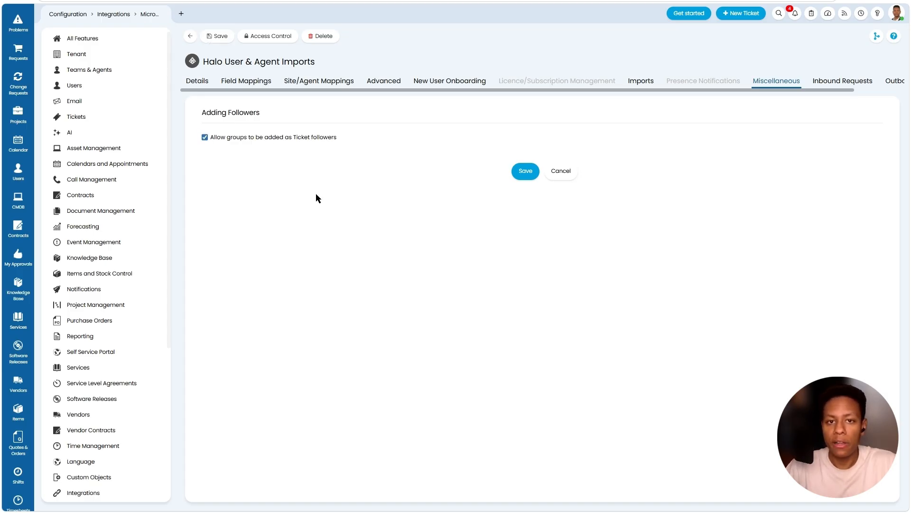
Review the integration's agent role mappings, site mappings, field mappings and connection details
click(381, 82)
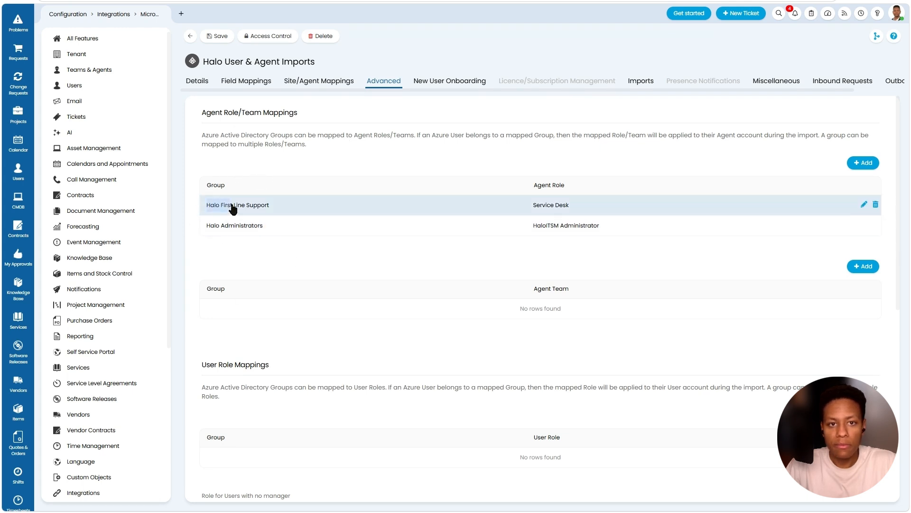
click(322, 83)
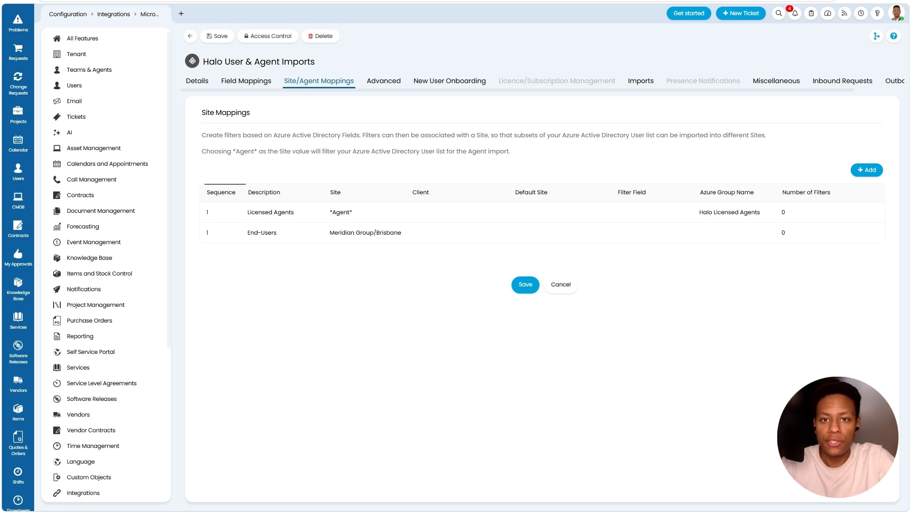
click(253, 83)
click(312, 81)
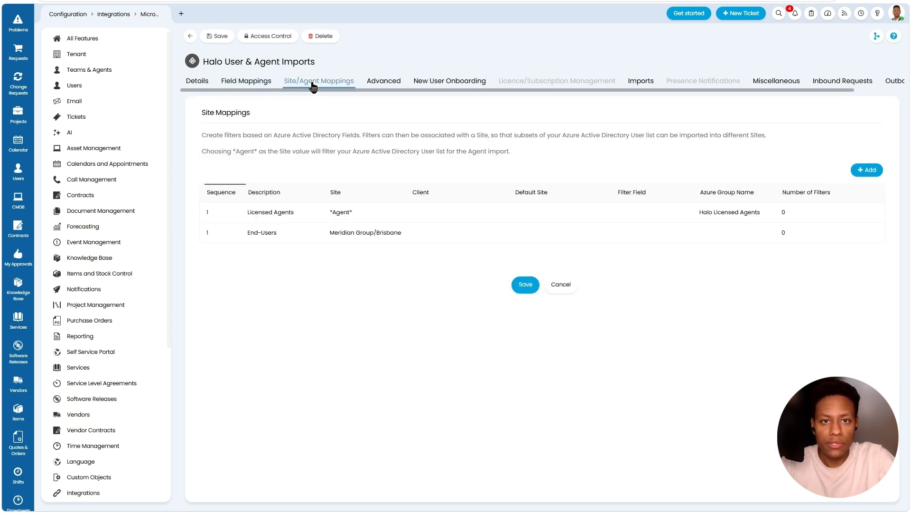
click(204, 80)
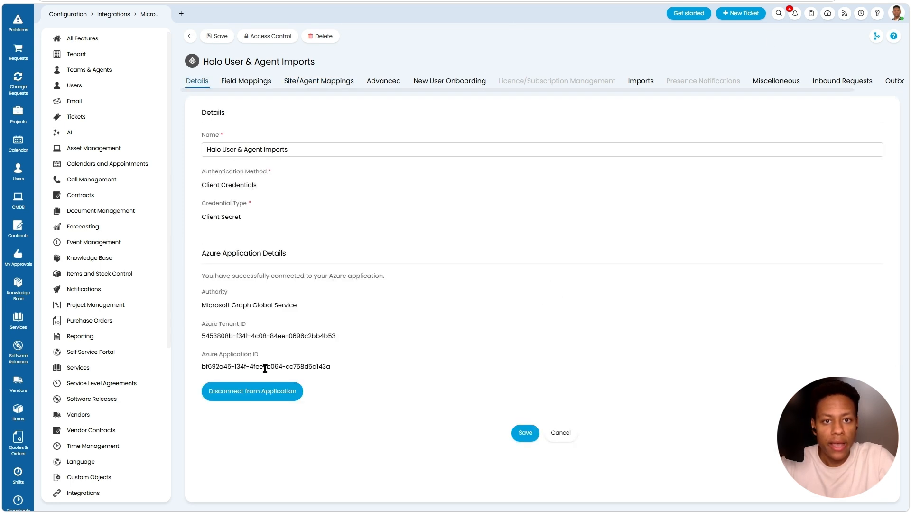
Disconnect from the Azure application and examine the additional Microsoft Graph API permissions
click(258, 391)
drag(203, 342, 267, 368)
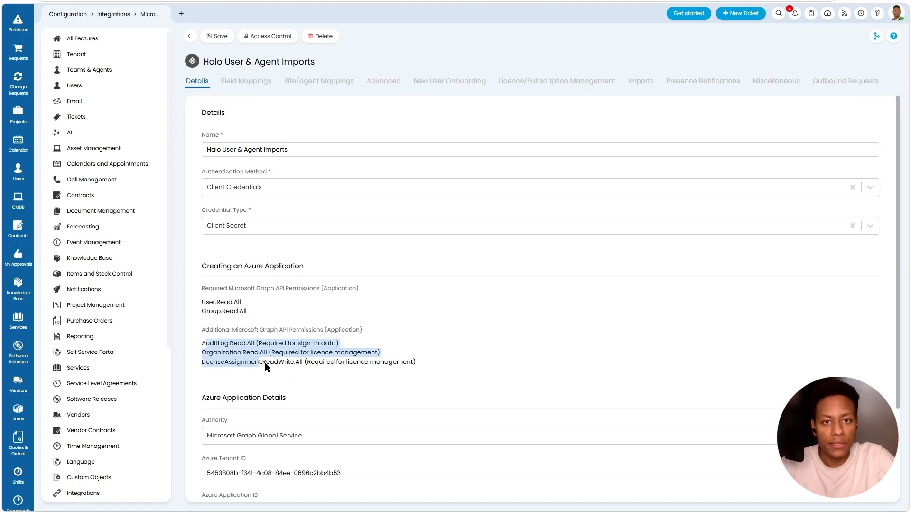
Look through the further modules available from the home page
click(578, 320)
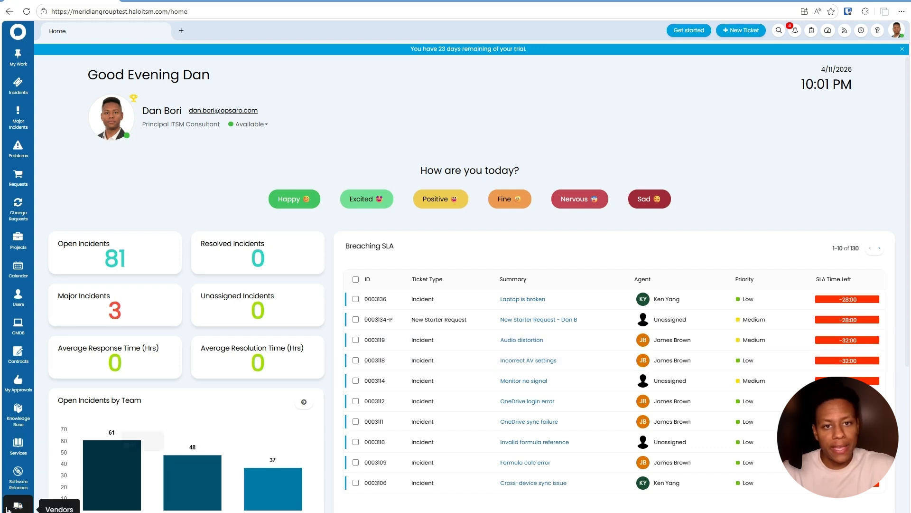
scroll(18, 499, down, 6)
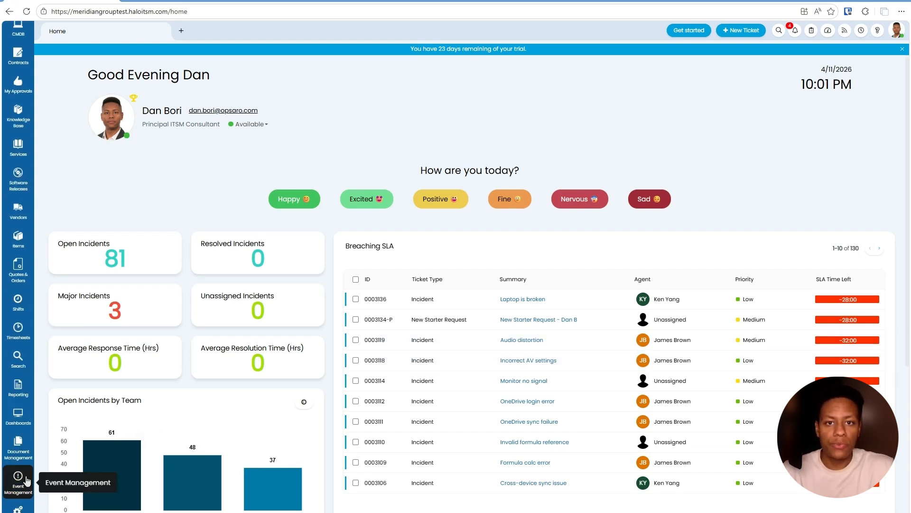